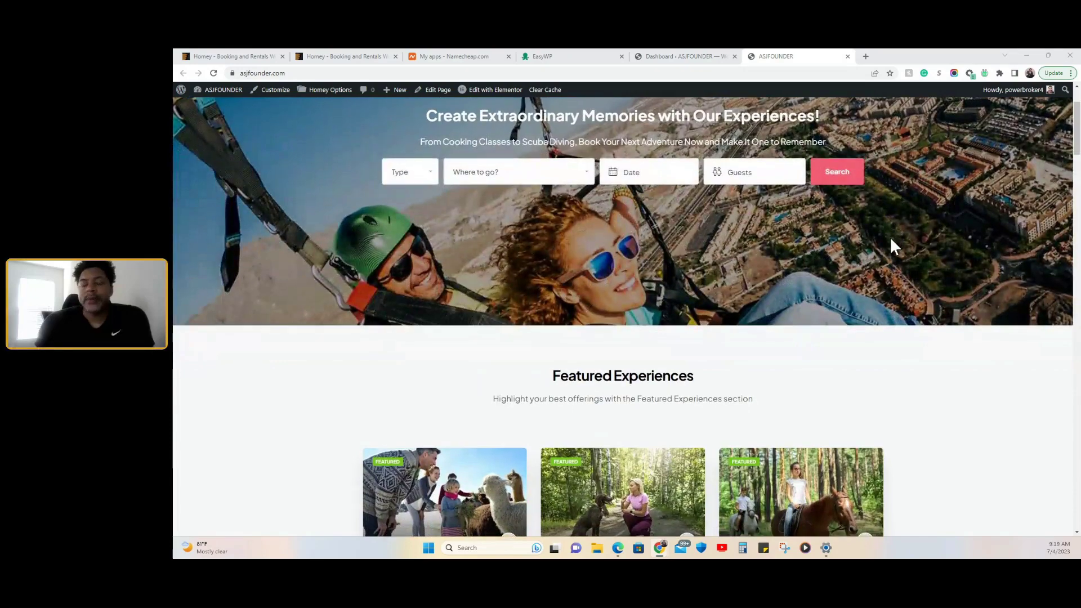
Step: Look through the site's homepage, from the hero search banner through the featured experiences, experience categories and top destinations sections
scroll(891, 240, "down", 1)
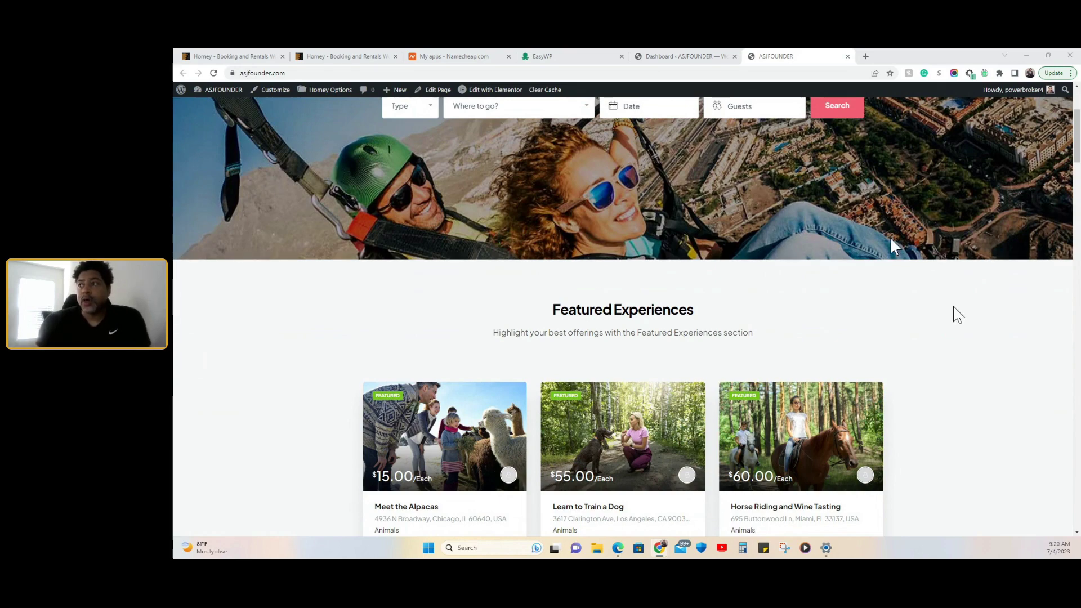
scroll(954, 307, "up", 1)
scroll(954, 307, "up", 3)
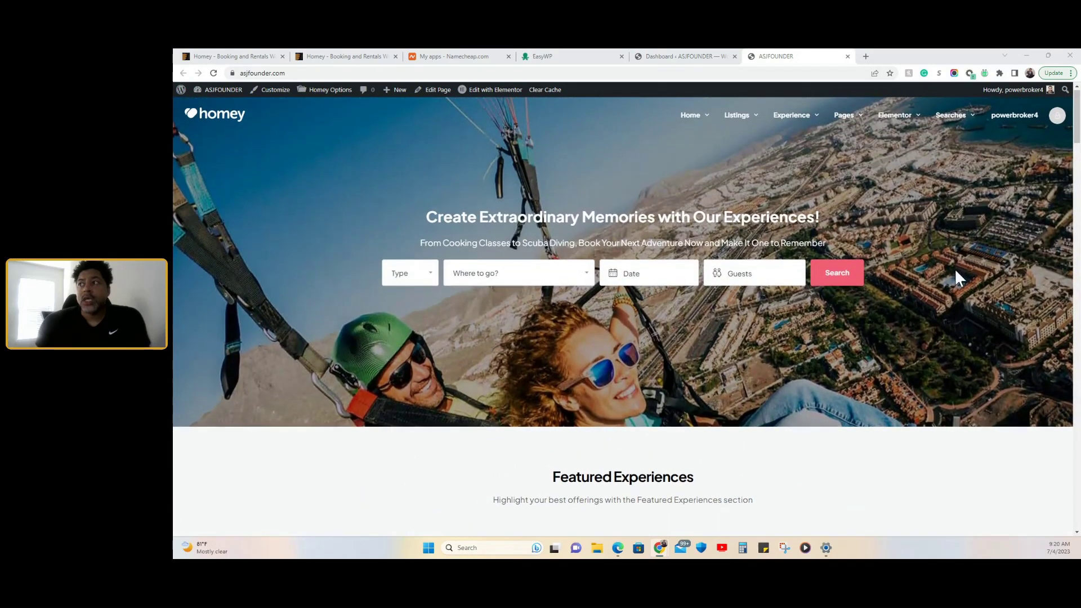
scroll(956, 278, "down", 5)
scroll(960, 278, "down", 3)
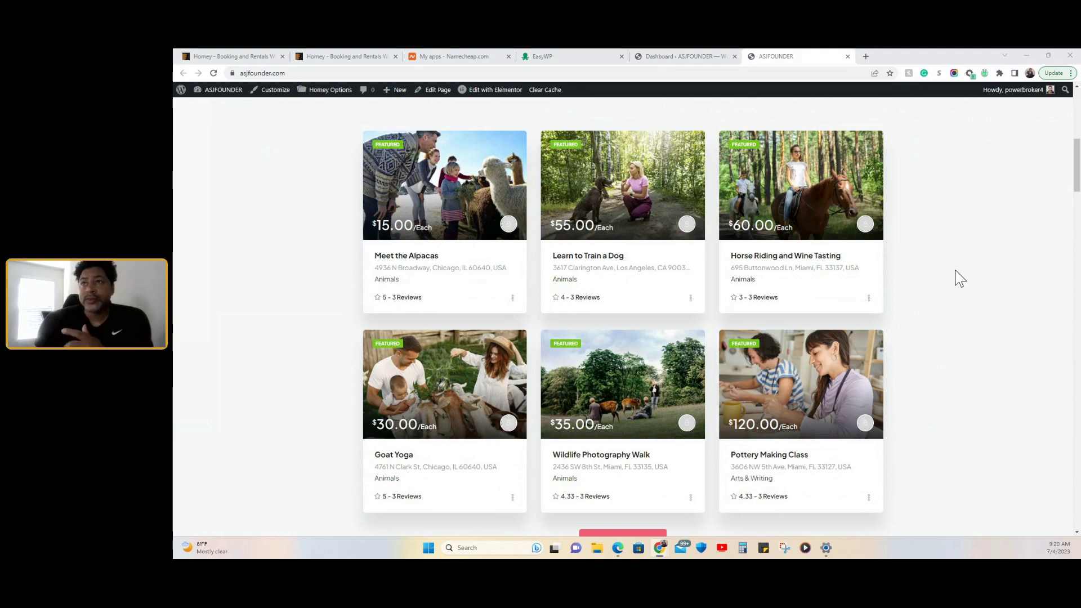
scroll(961, 279, "up", 3)
scroll(958, 278, "up", 5)
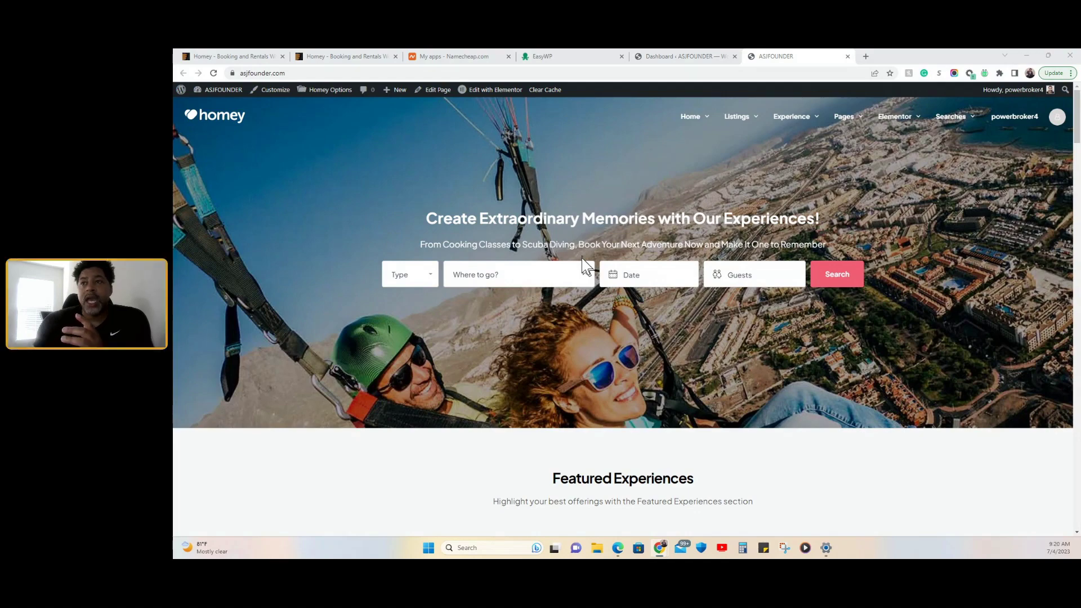
scroll(586, 265, "down", 5)
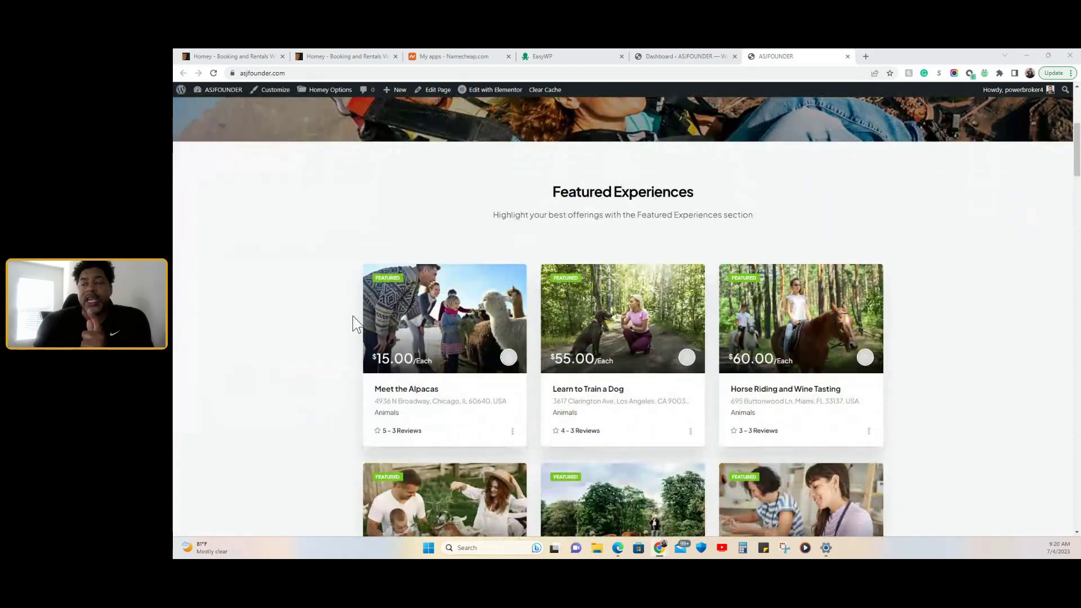
scroll(356, 324, "down", 8)
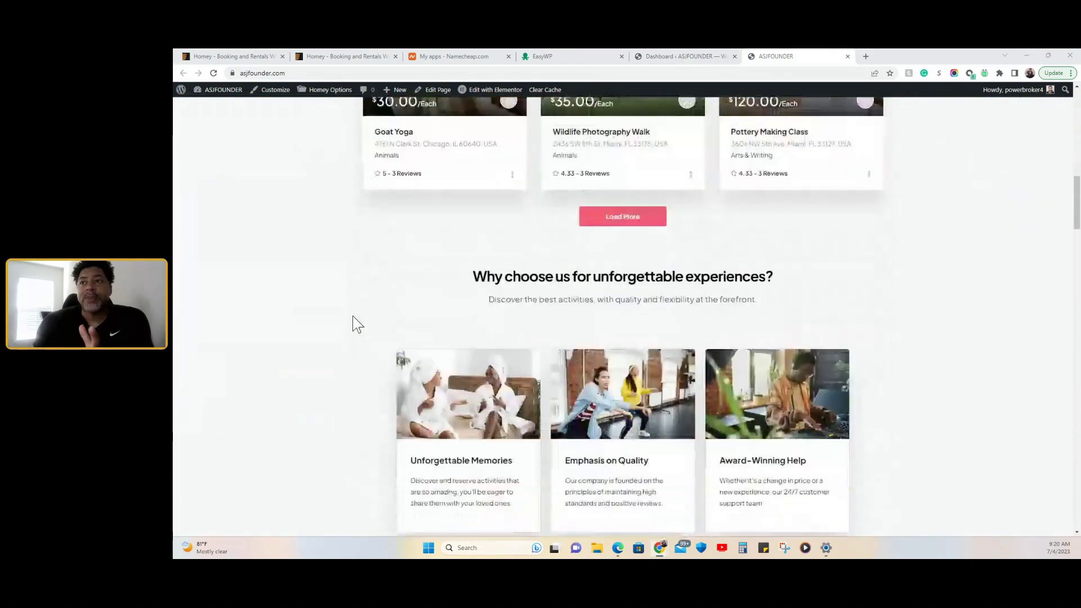
scroll(356, 324, "down", 4)
scroll(488, 324, "down", 3)
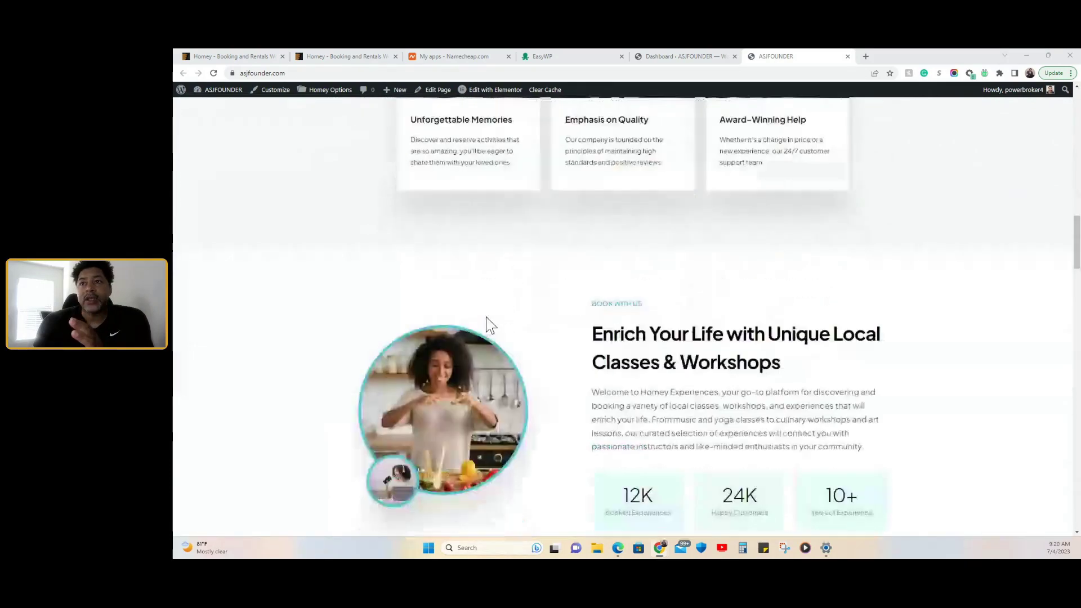
scroll(491, 326, "down", 8)
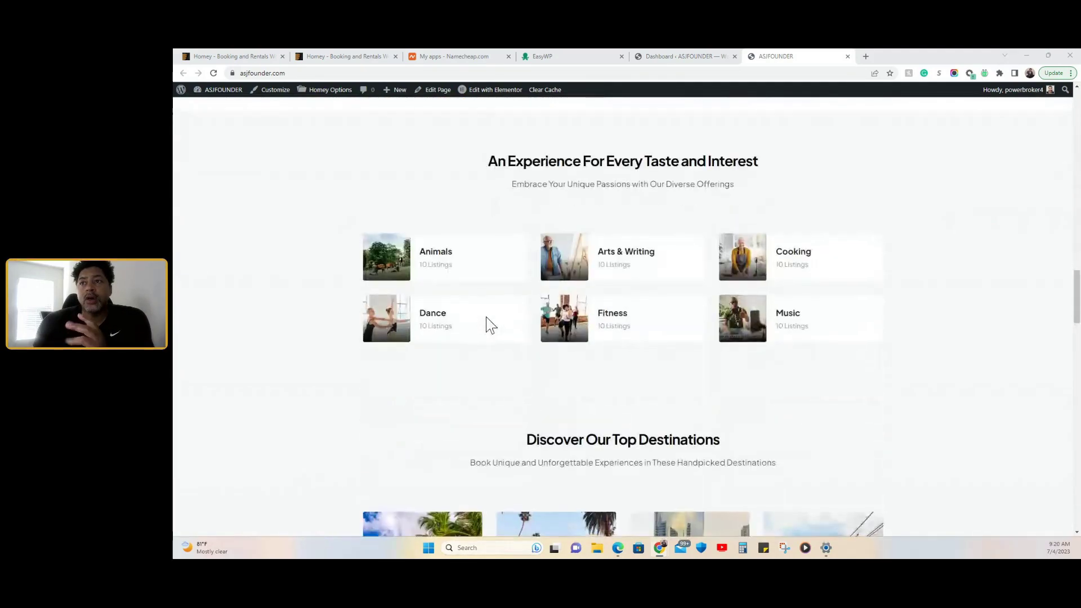
scroll(491, 326, "down", 7)
scroll(491, 325, "up", 9)
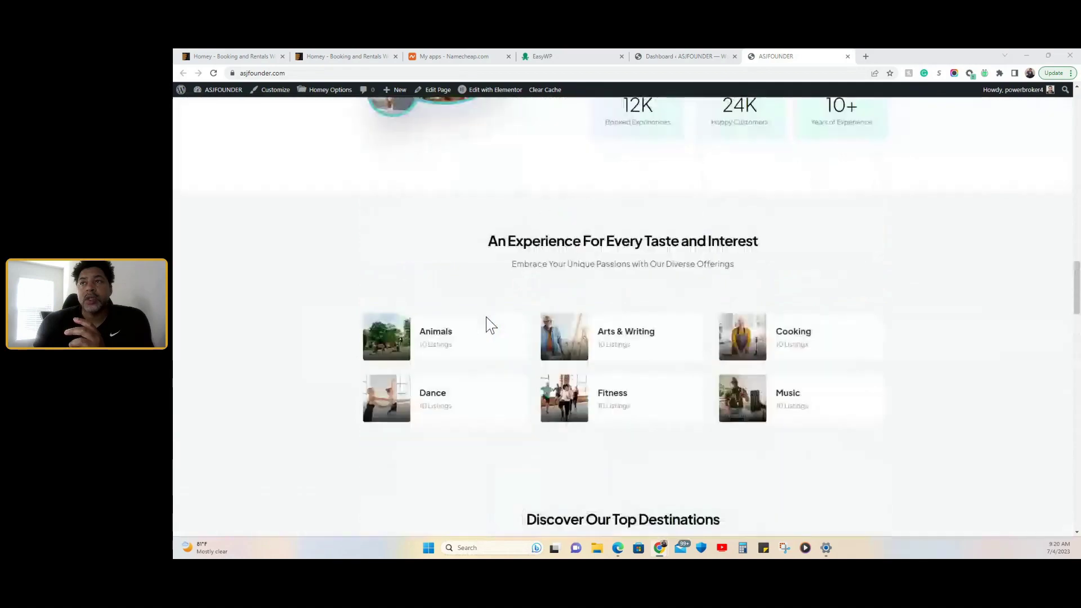
scroll(487, 320, "up", 20)
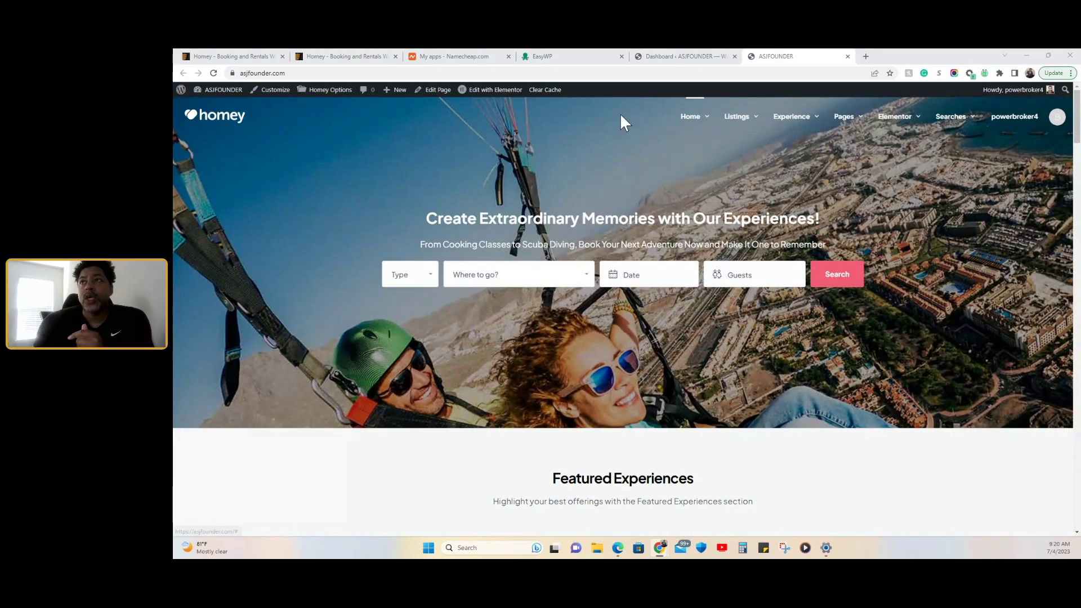
Step: In the WordPress dashboard's Homey Options, set the booking mode to All in One (Night, Day, Week, Month, Hour) and save the changes
left_click(667, 59)
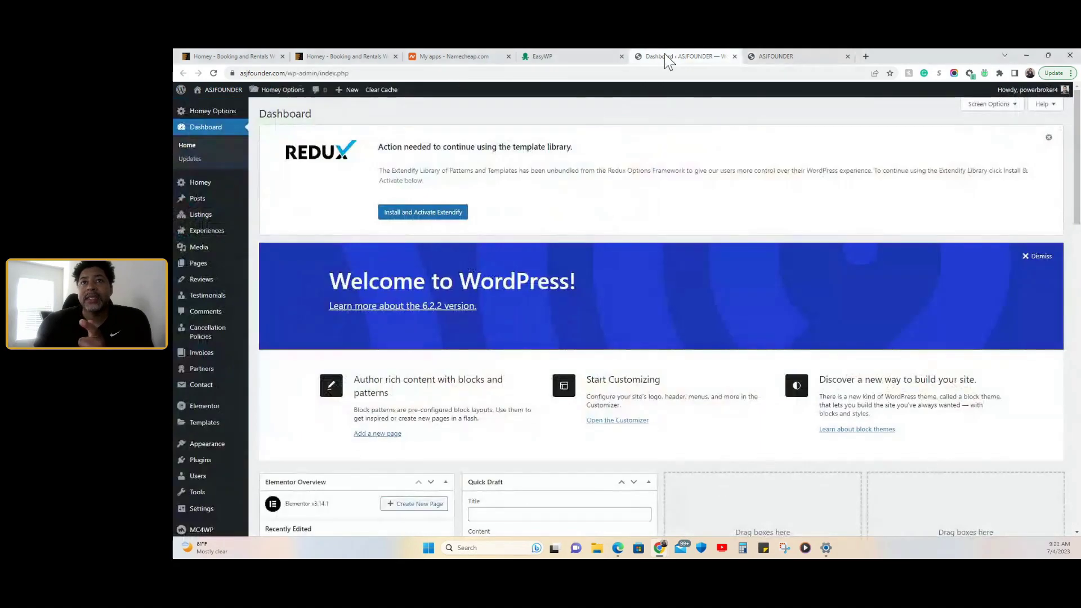
left_click(226, 116)
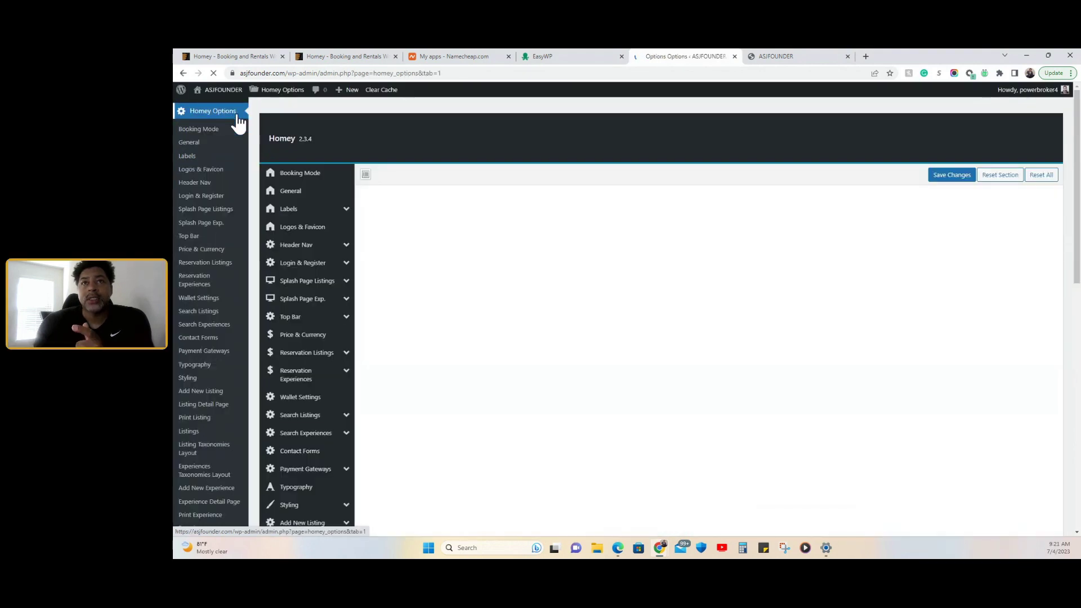
left_click(306, 232)
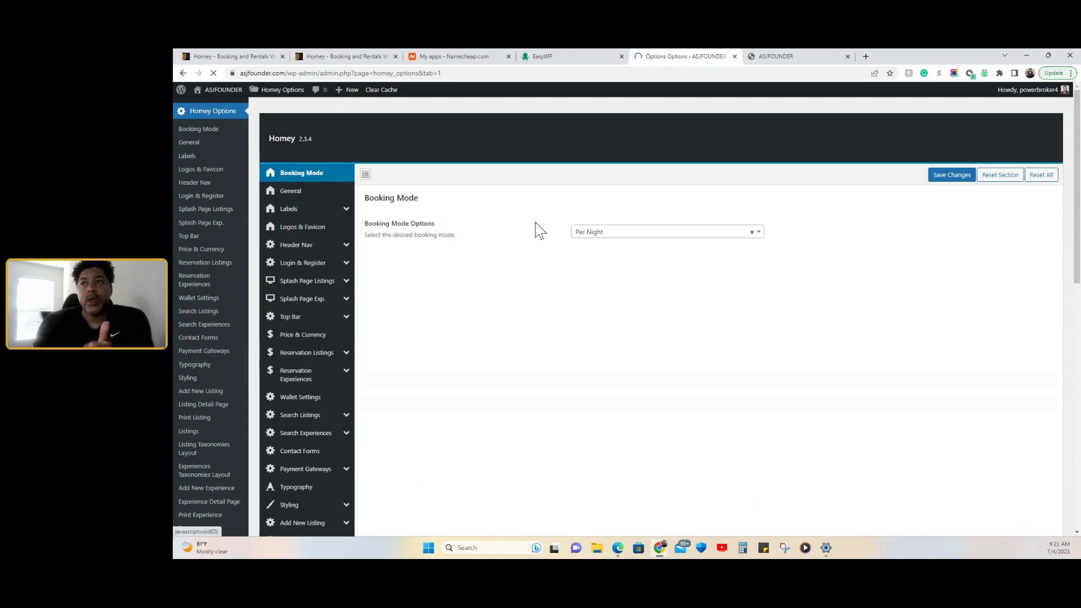
left_click(609, 235)
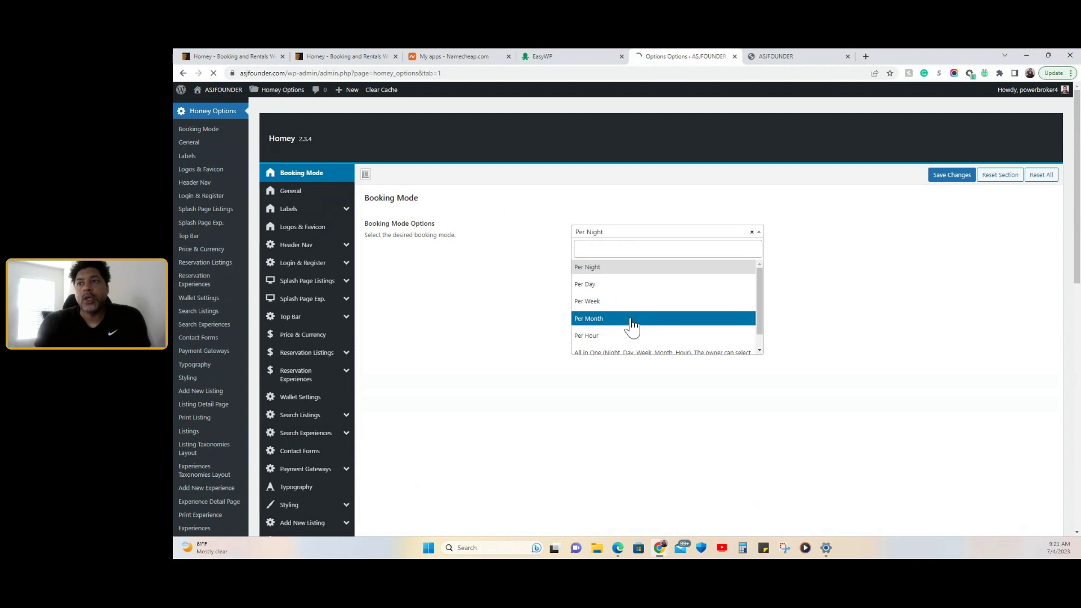
scroll(632, 332, "down", 1)
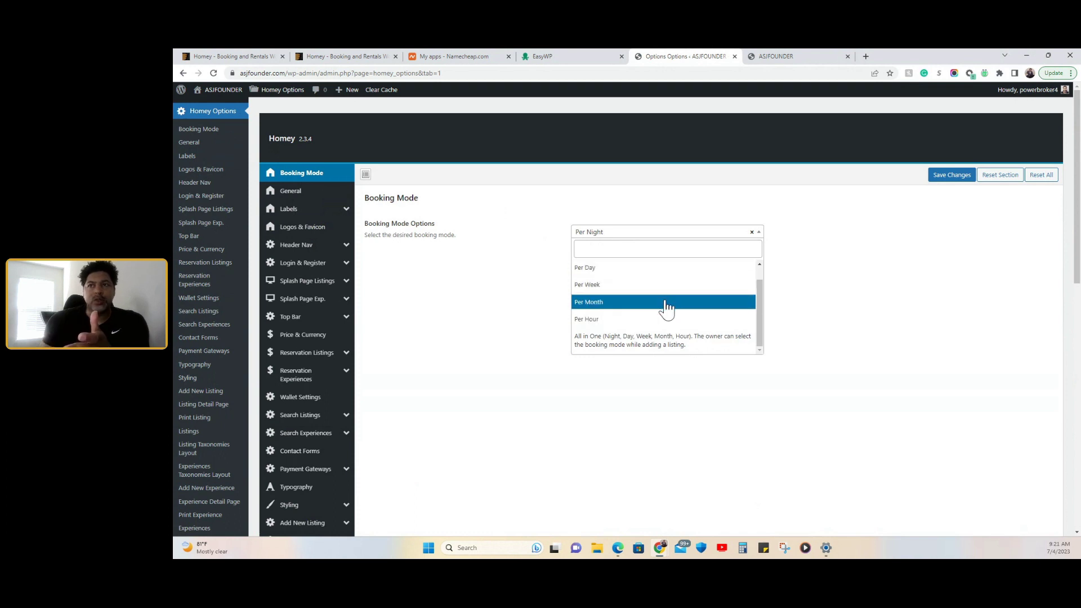
left_click(658, 347)
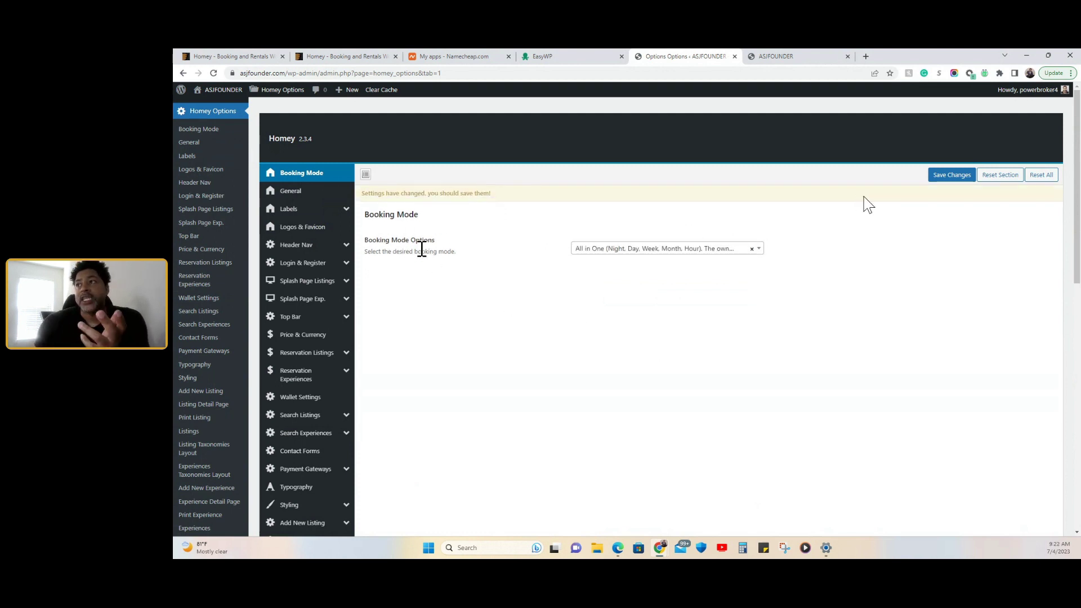
left_click(944, 179)
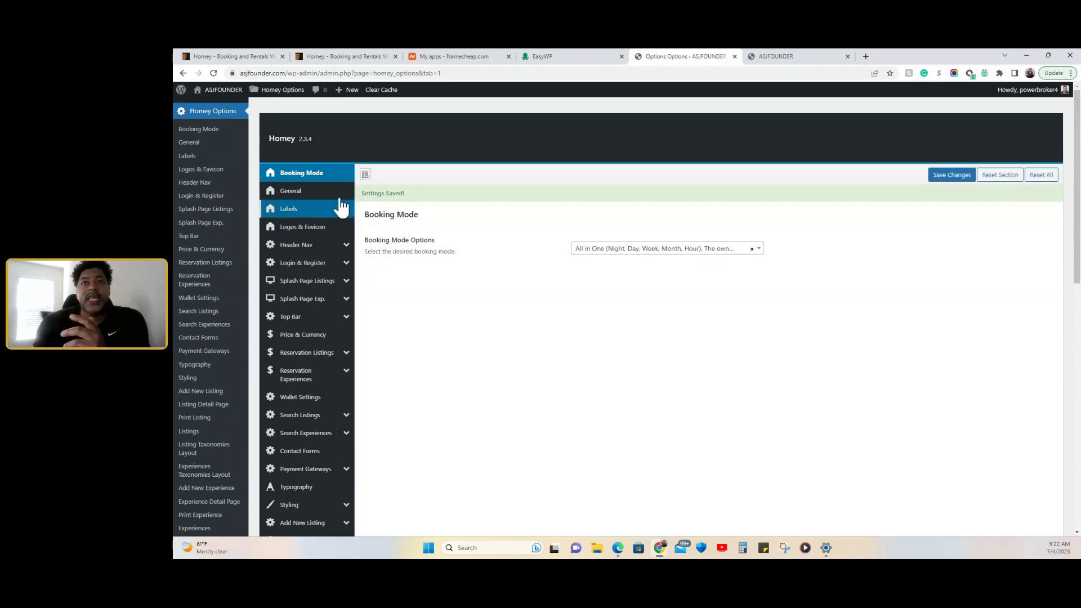
Step: Set the date format to dd-yy-mm in the General theme options and look over the remaining general settings
left_click(340, 198)
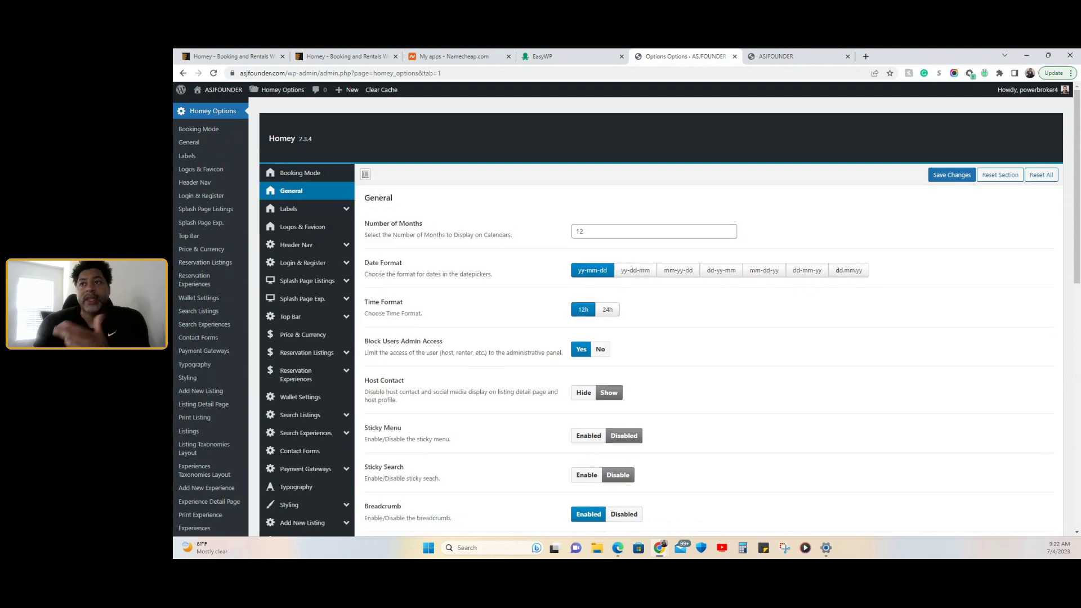
left_click(721, 270)
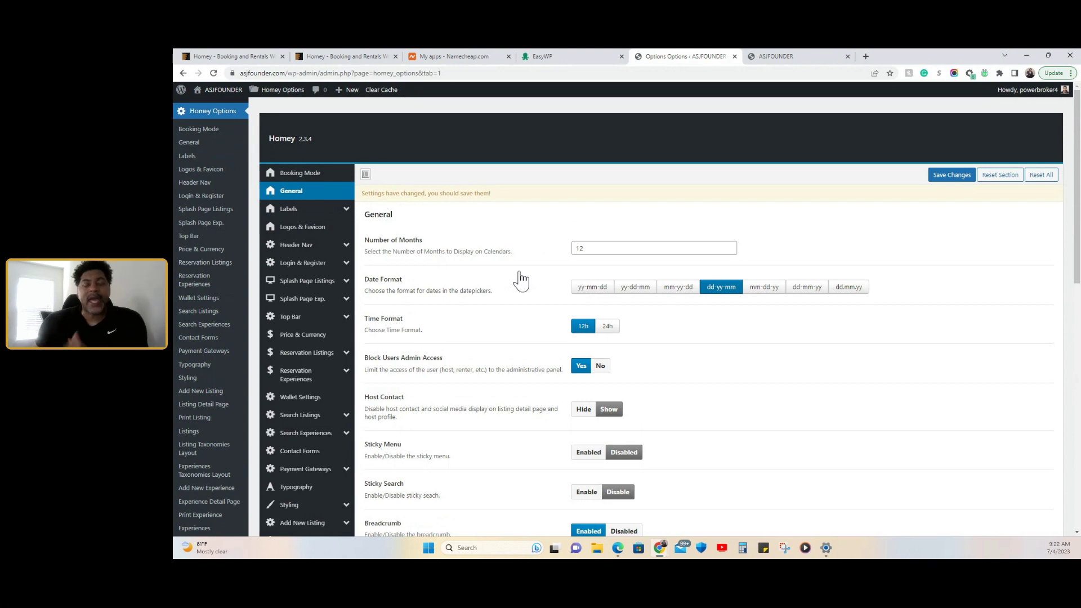
scroll(521, 280, "down", 3)
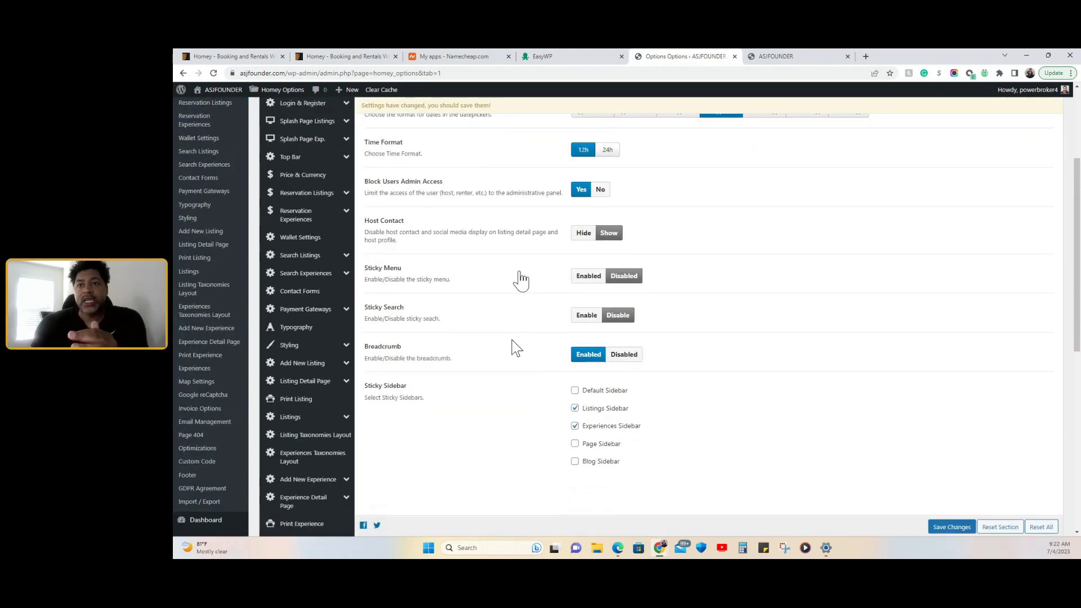
scroll(507, 279, "up", 1)
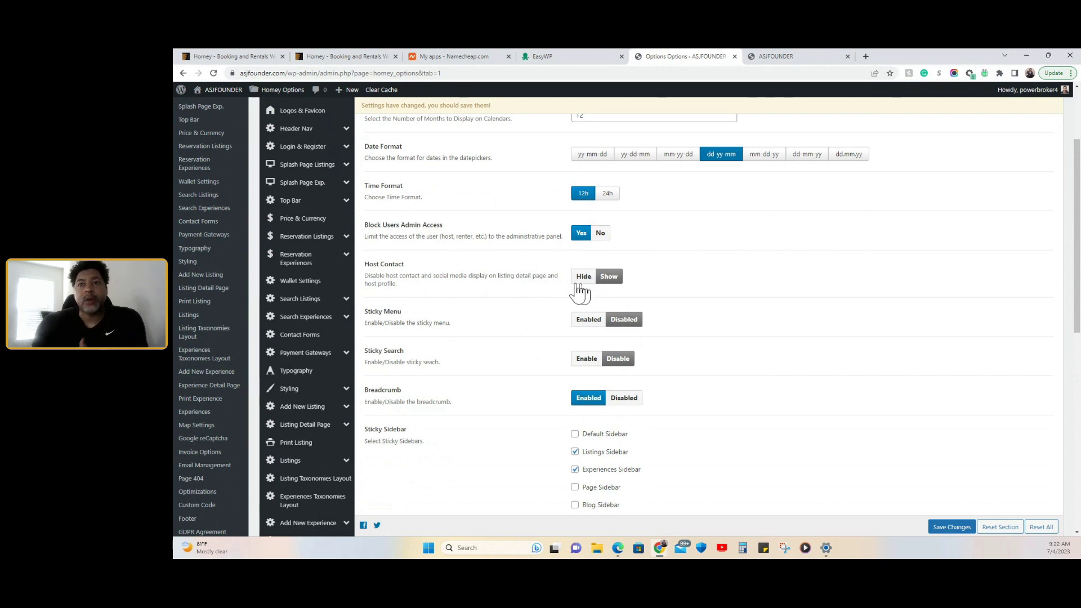
scroll(388, 232, "up", 2)
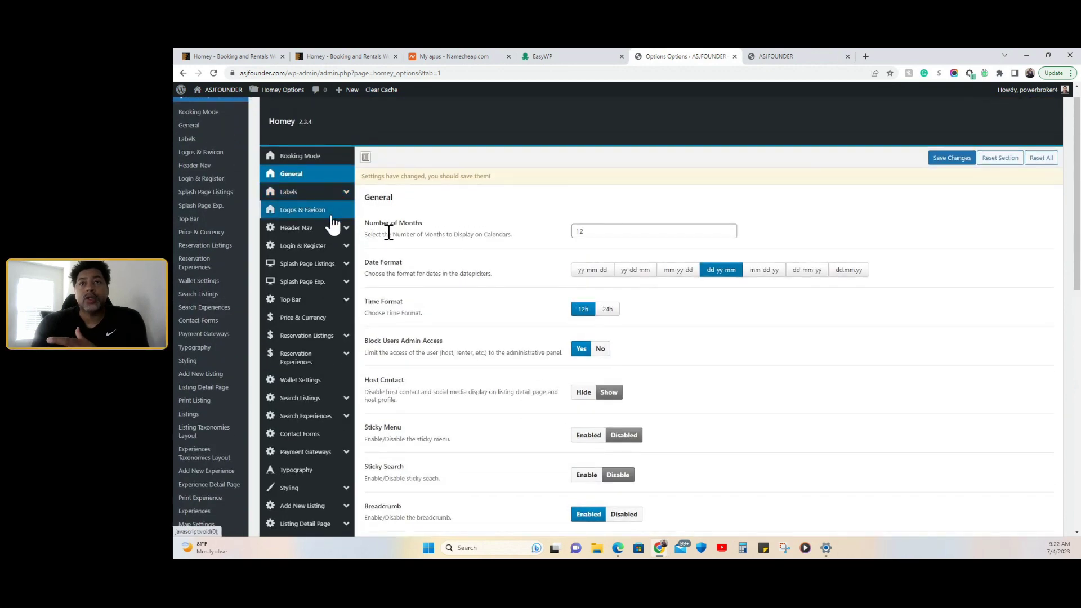
scroll(332, 223, "down", 1)
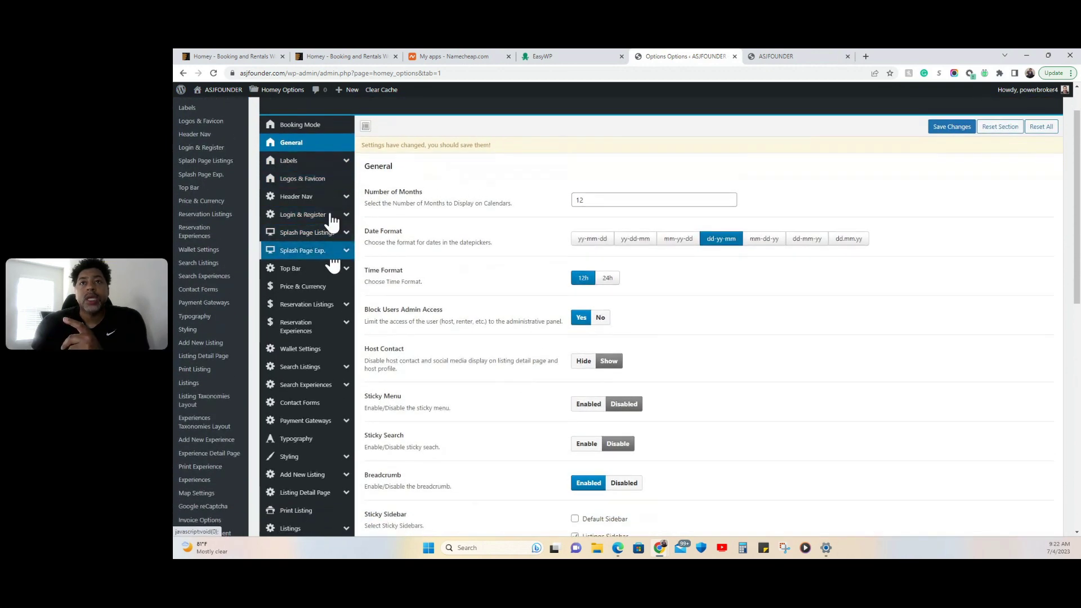
Step: Review the label options for Common, Listing Detail Page, Grid, List & Card, and Add New Experience
left_click(341, 164)
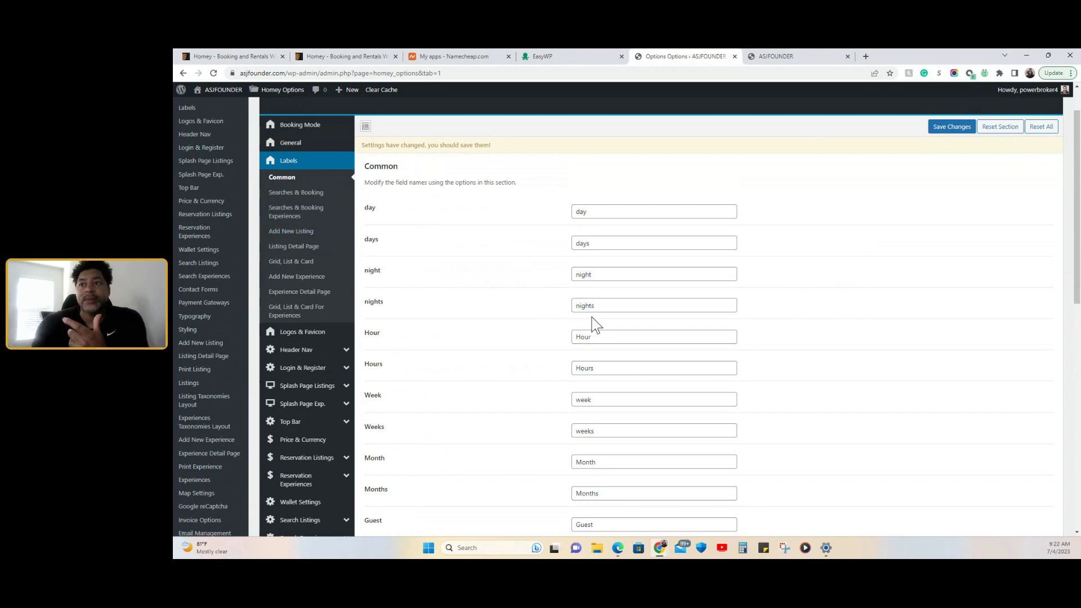
scroll(552, 338, "down", 2)
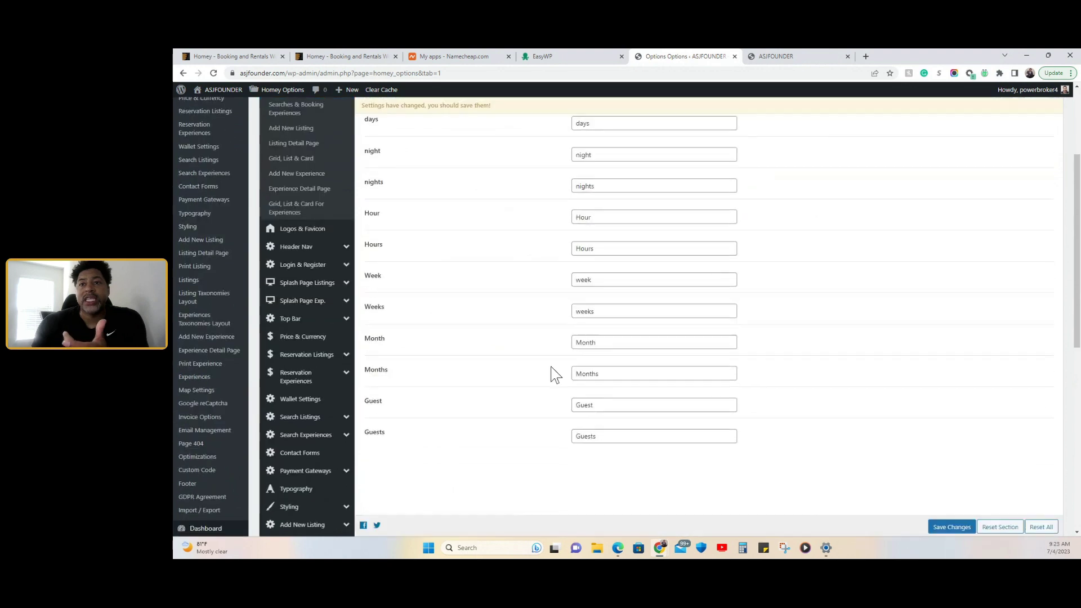
scroll(552, 373, "up", 3)
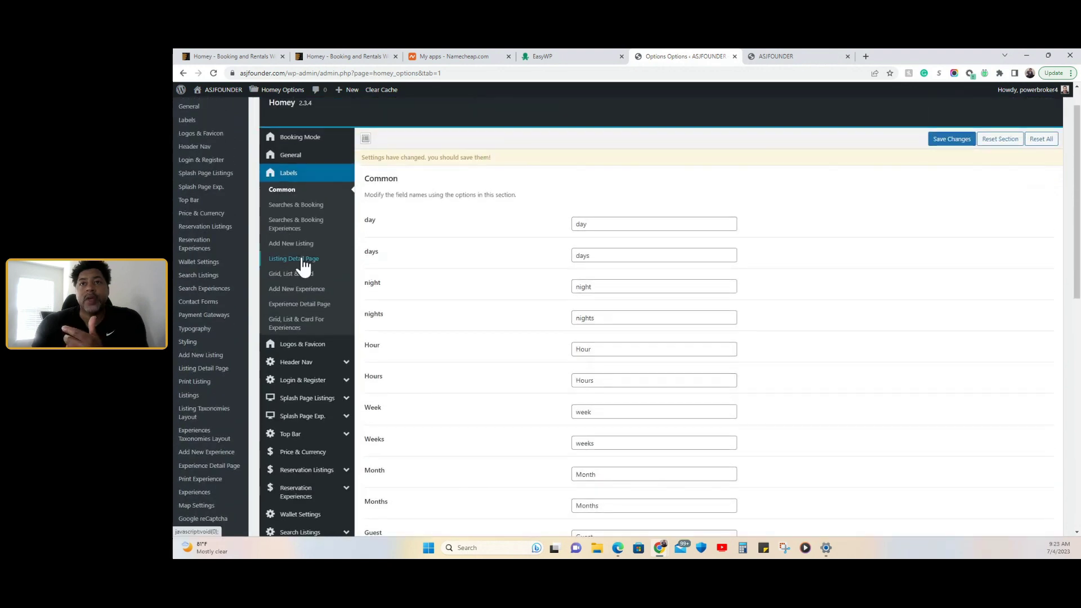
left_click(303, 260)
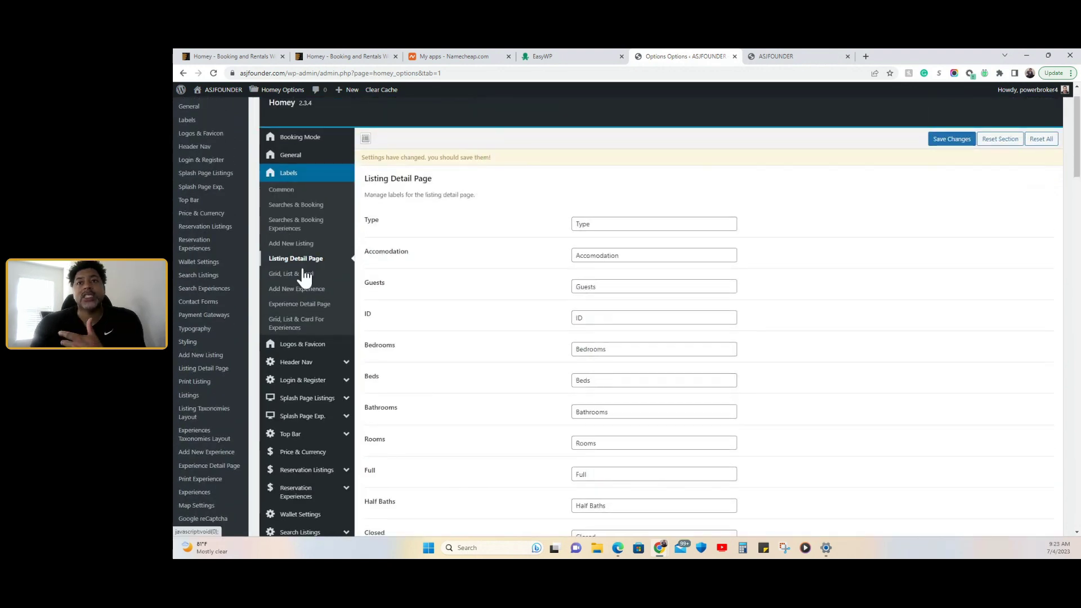
left_click(305, 274)
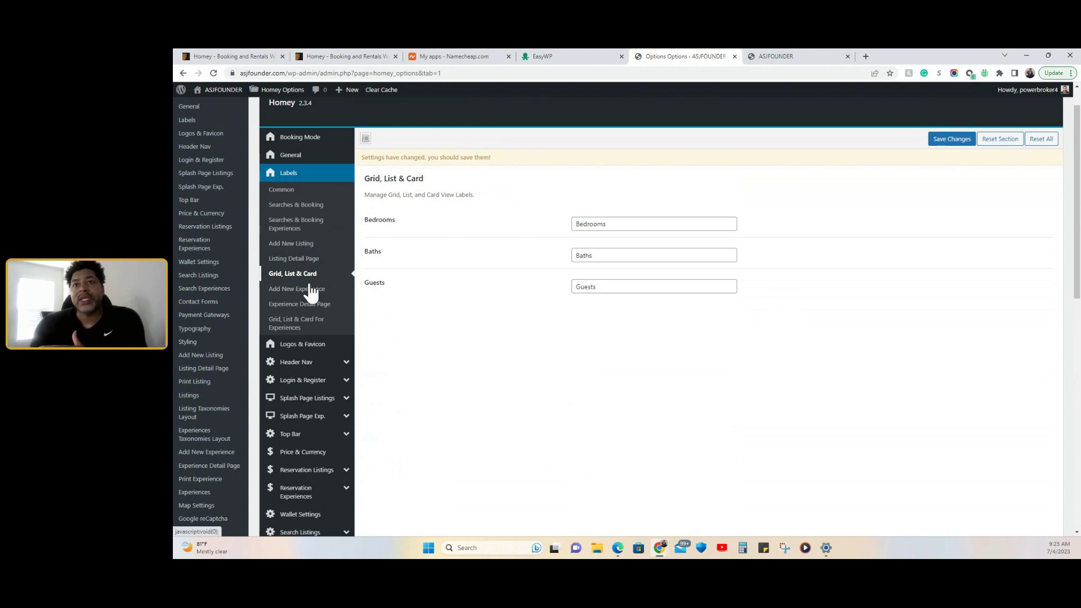
left_click(310, 289)
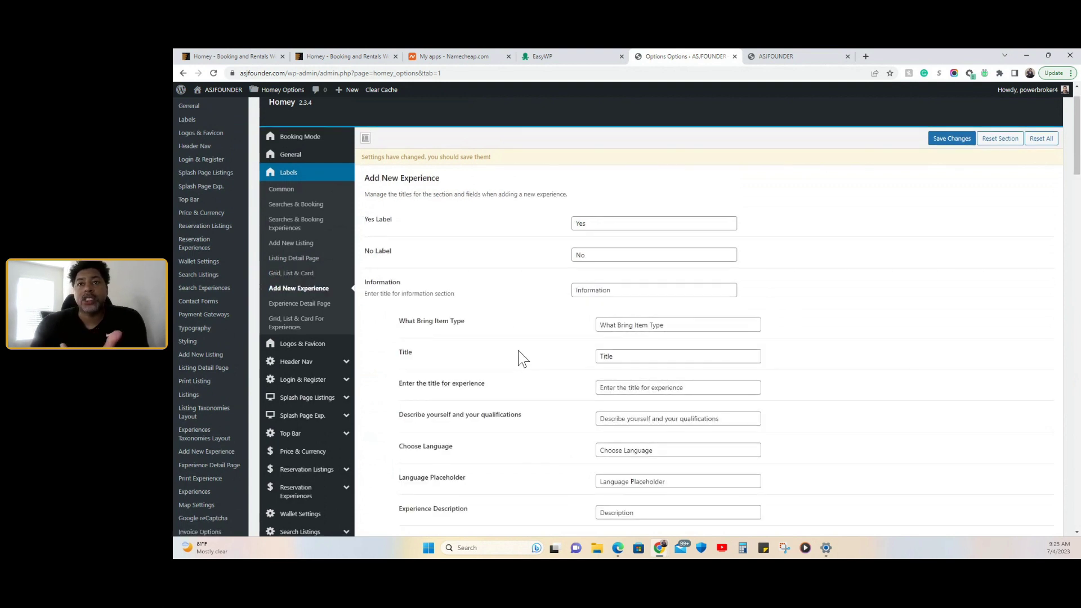
Step: Examine the Logos & Favicon options for the retina, splash, transparent header and mobile logos
scroll(518, 354, "down", 3)
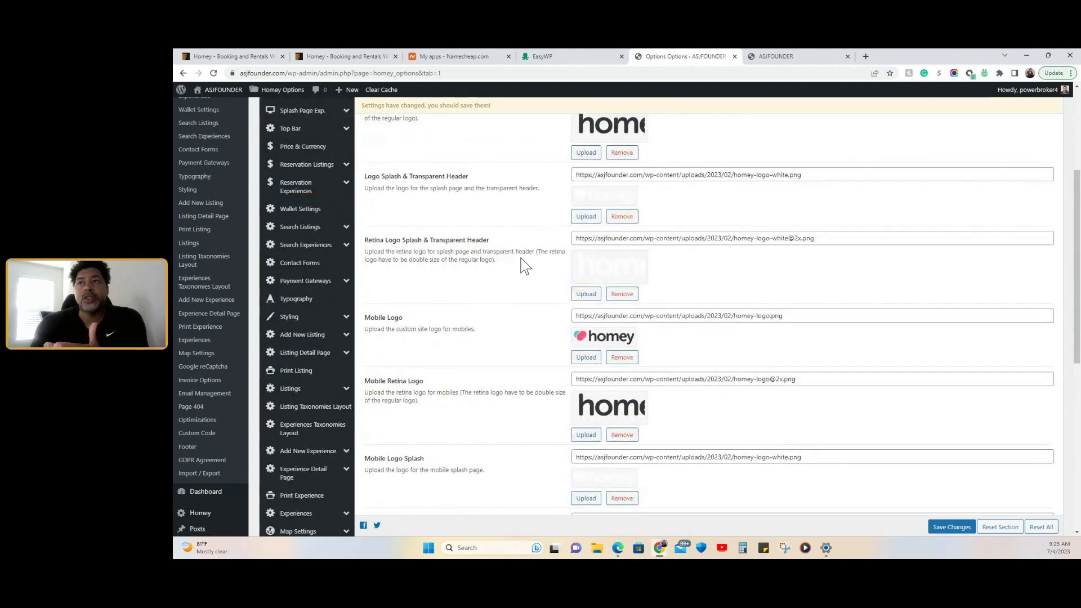
scroll(527, 259, "down", 3)
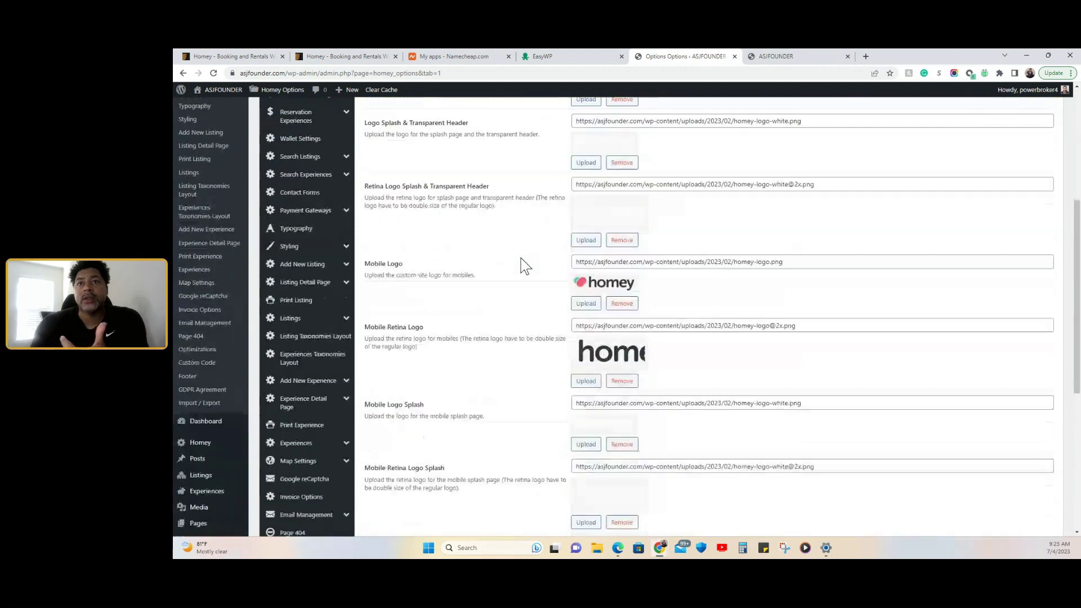
scroll(519, 265, "up", 2)
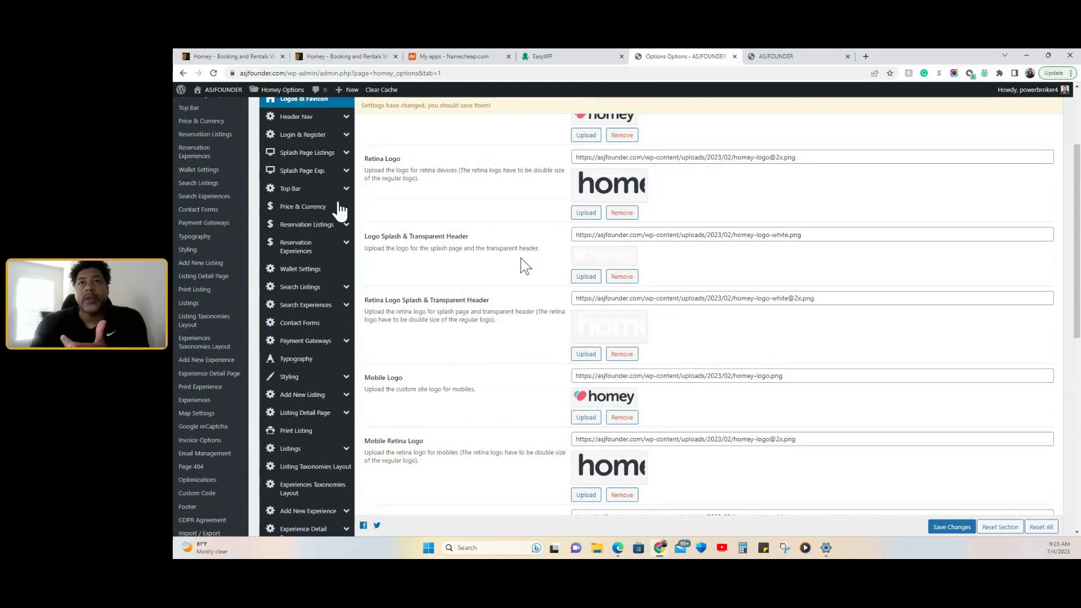
scroll(338, 230, "down", 1)
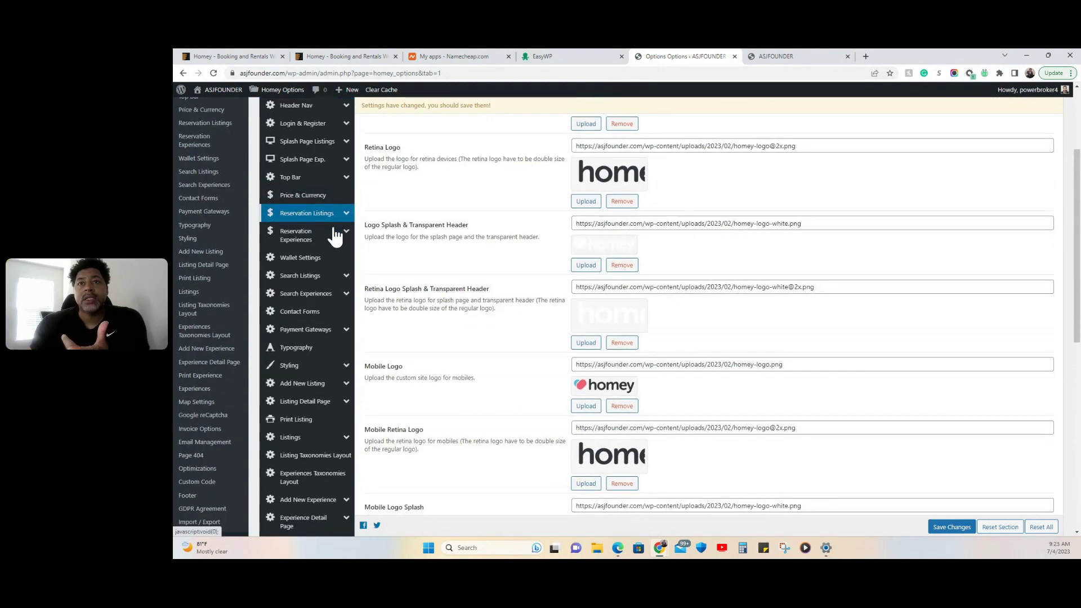
Step: Examine the Search Listings options for the search system, layout, and minimum and maximum price lists
left_click(296, 260)
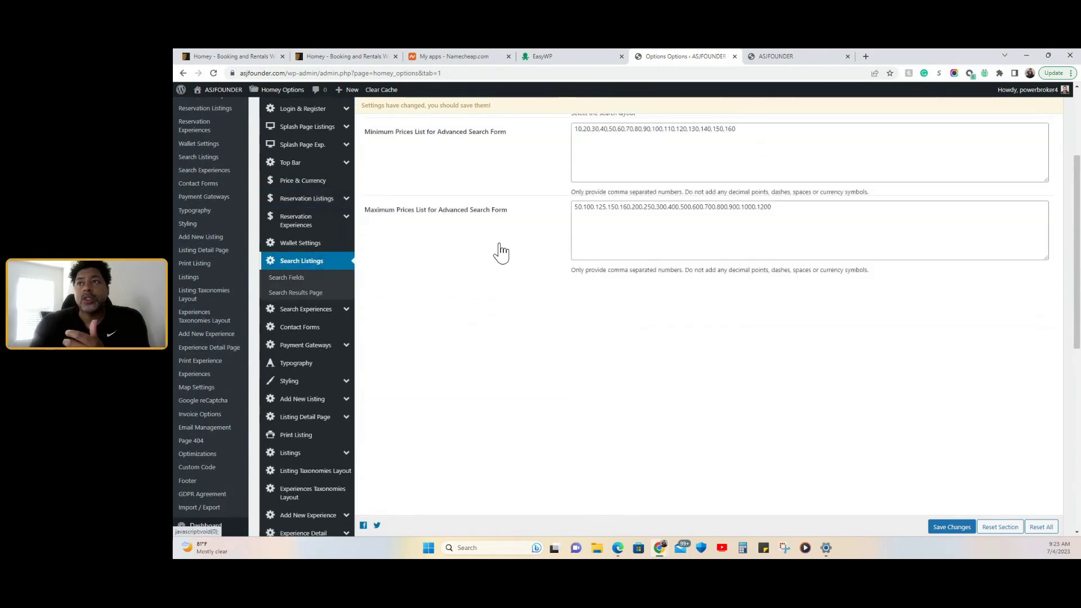
scroll(500, 248, "up", 3)
scroll(349, 338, "down", 3)
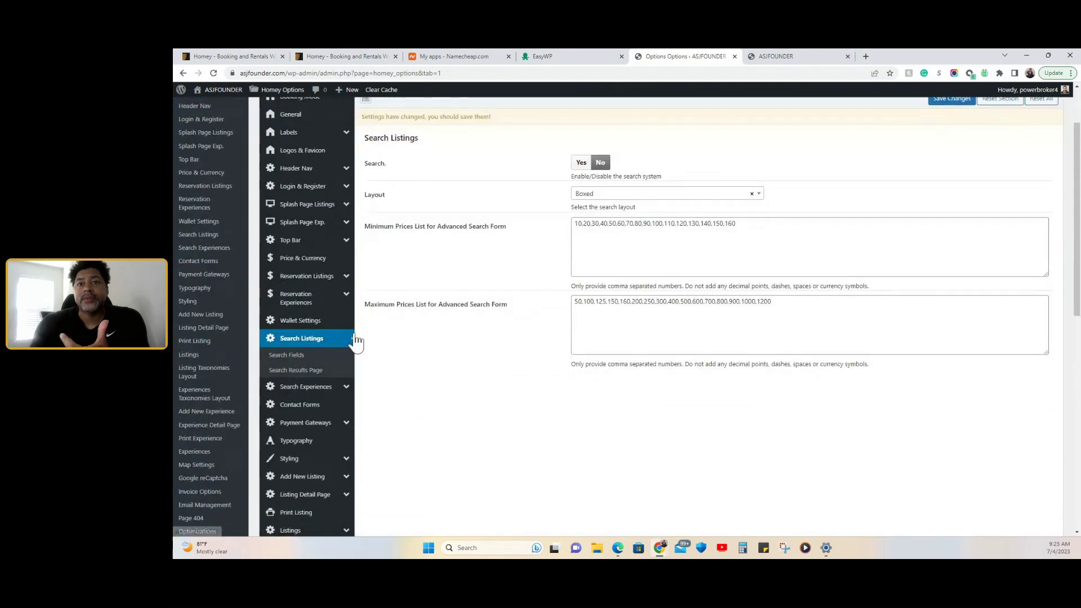
Step: Compare the Search Fields options for listings with the search bar on the site's home page
left_click(330, 356)
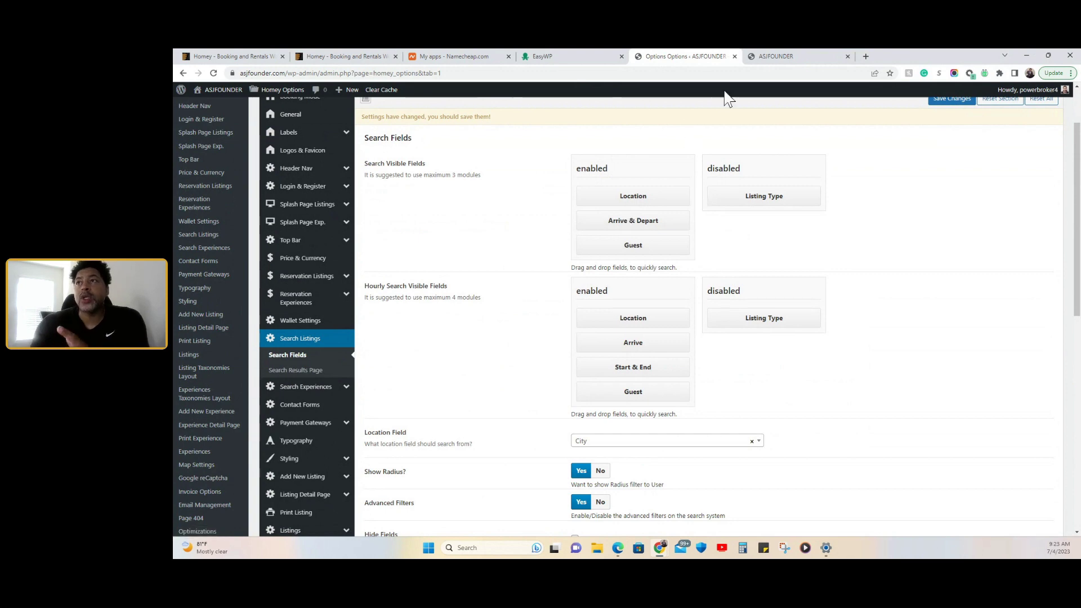
left_click(776, 57)
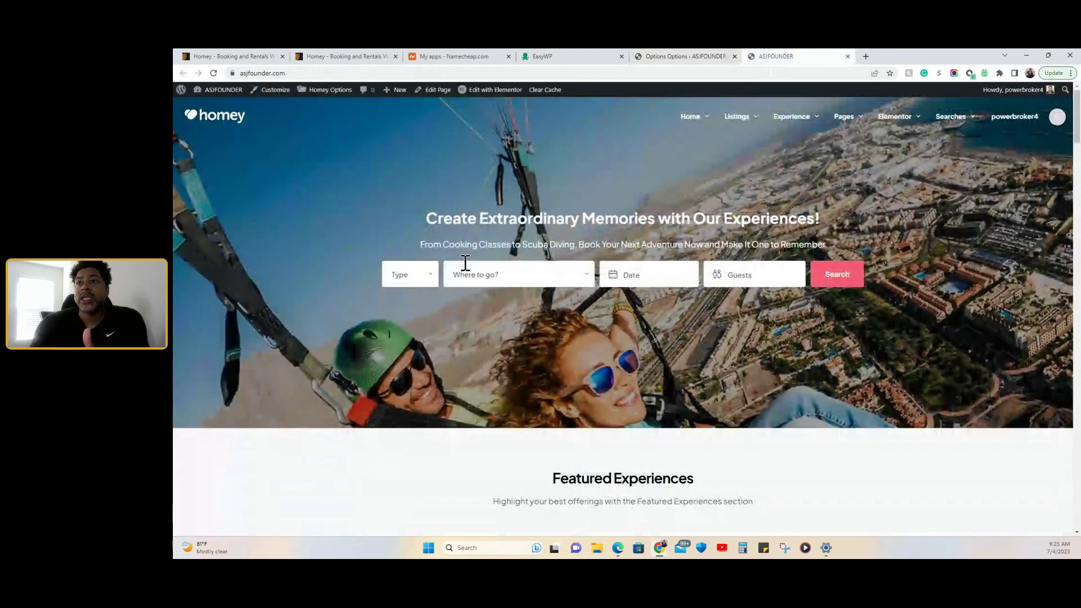
left_click(668, 59)
scroll(531, 320, "down", 5)
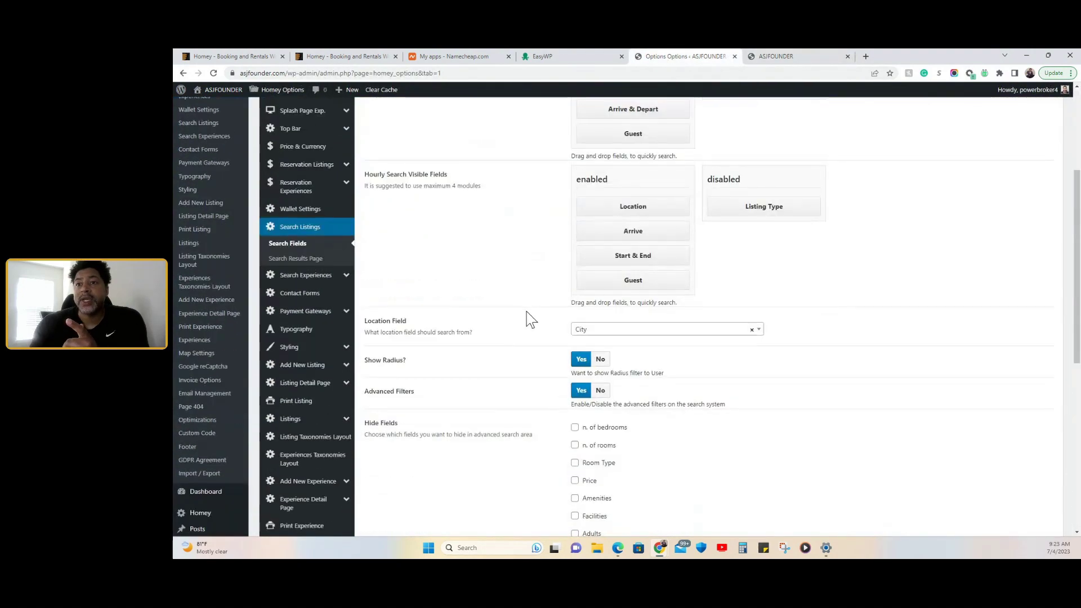
scroll(531, 319, "down", 3)
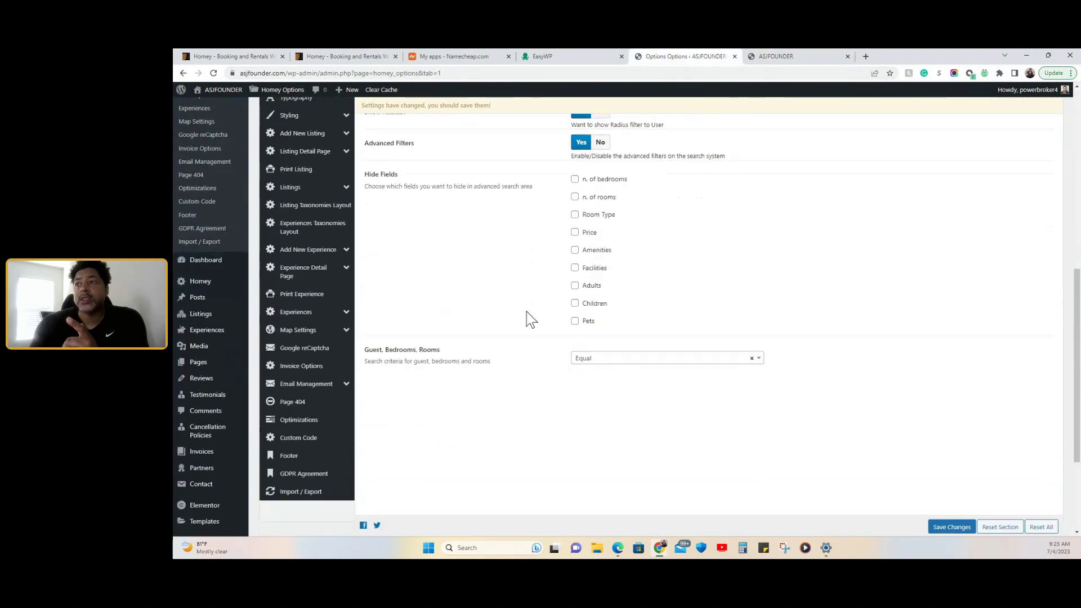
scroll(531, 319, "up", 2)
scroll(531, 319, "up", 4)
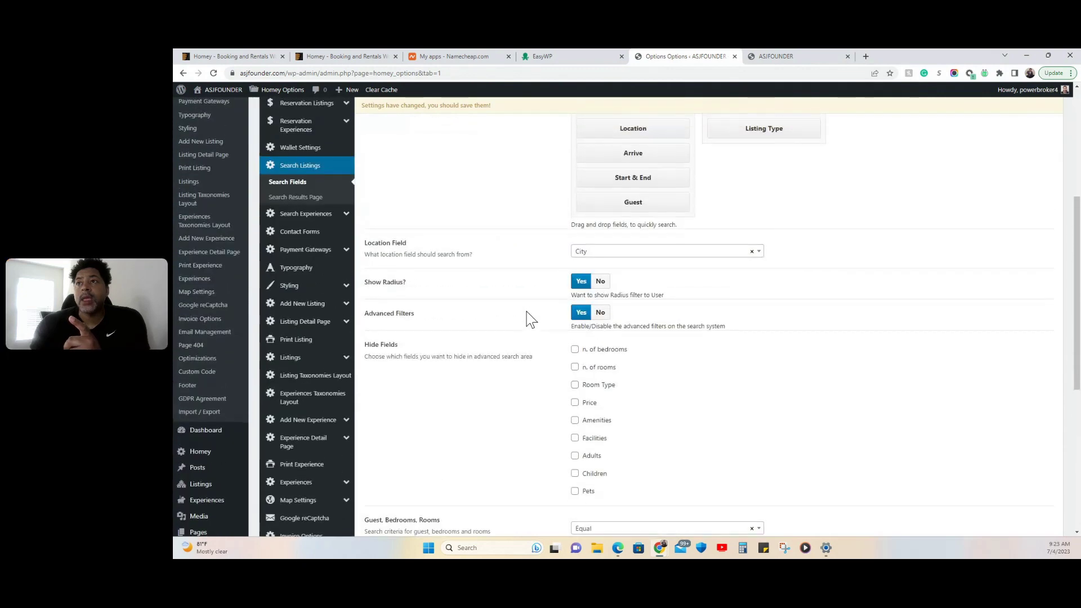
scroll(531, 320, "up", 2)
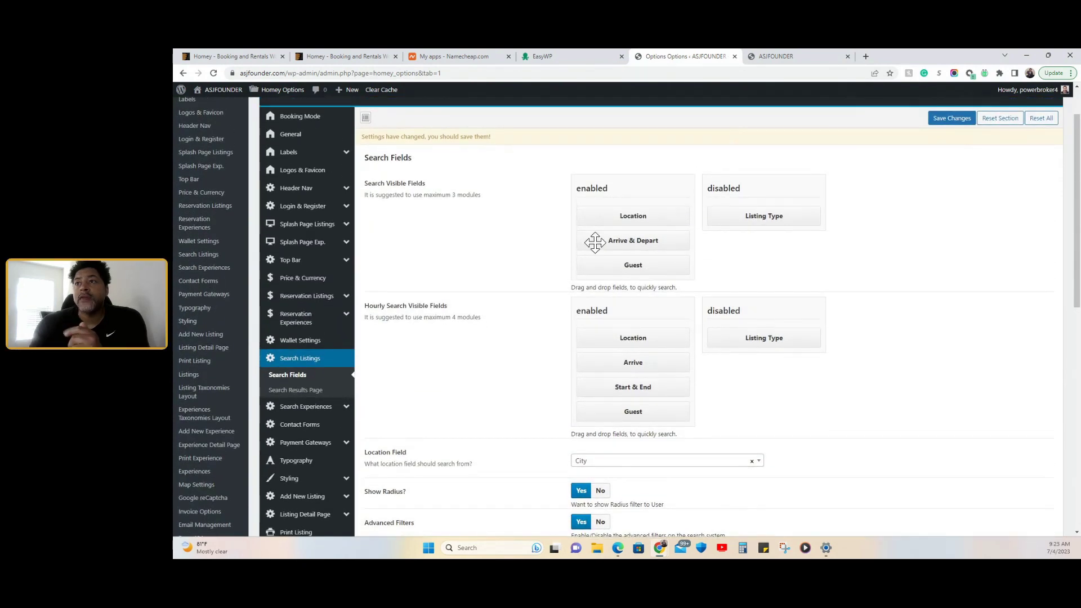
Step: Examine the daily and hourly visible search fields, location field, radius, advanced filters and hide fields options for listings
scroll(639, 355, "down", 1)
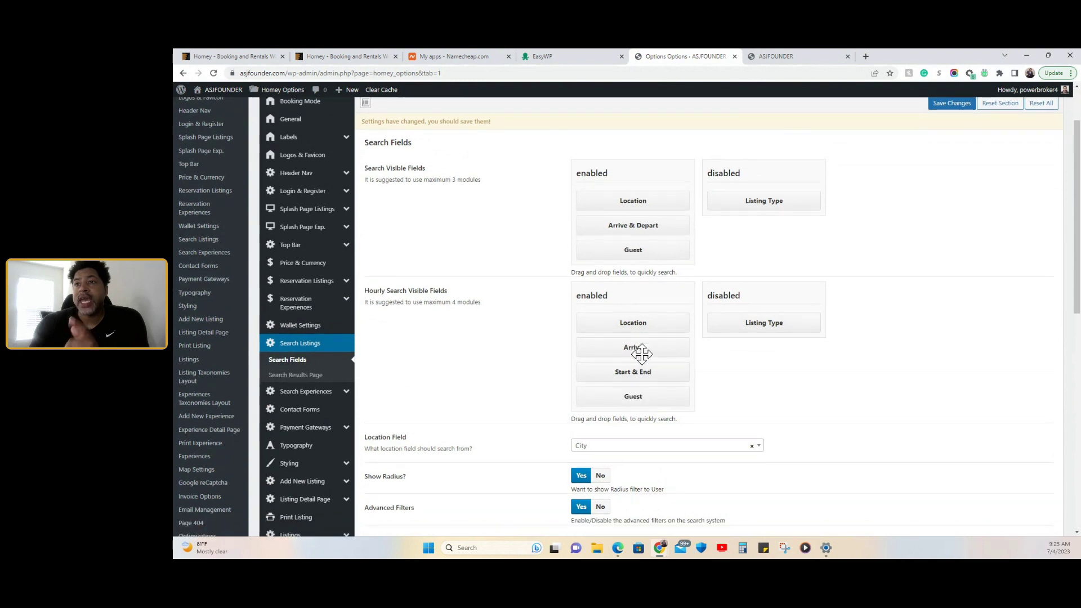
scroll(642, 354, "down", 1)
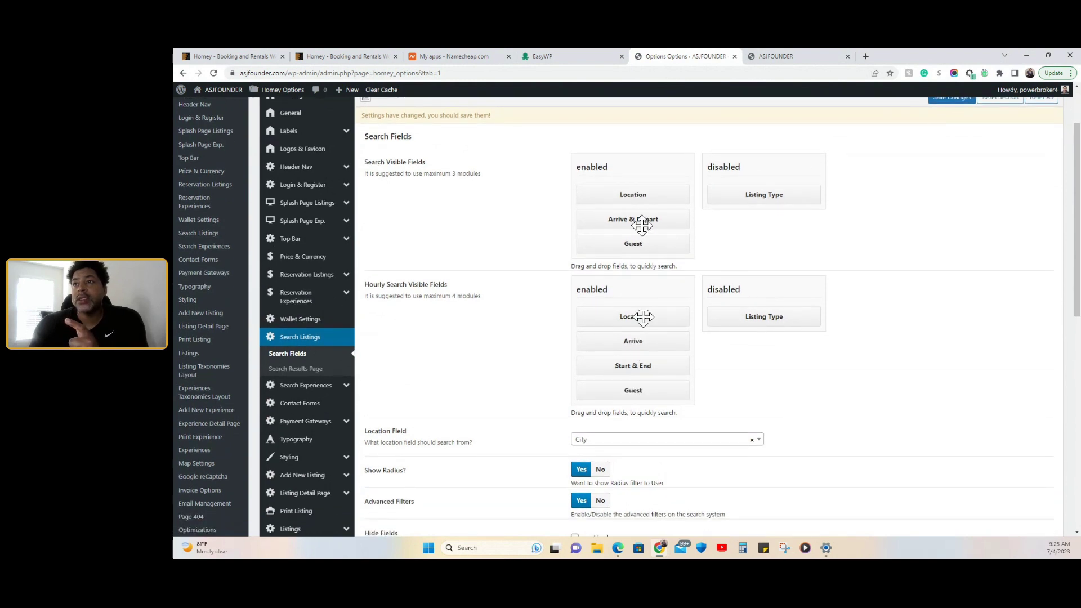
scroll(660, 224, "down", 1)
scroll(660, 223, "up", 2)
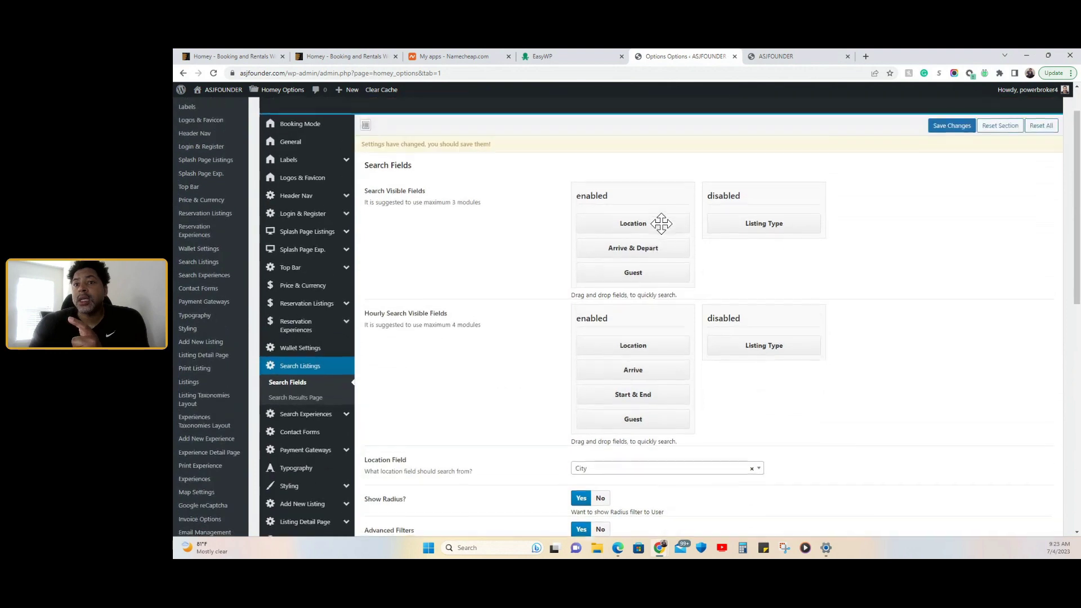
scroll(445, 367, "down", 4)
scroll(445, 367, "down", 3)
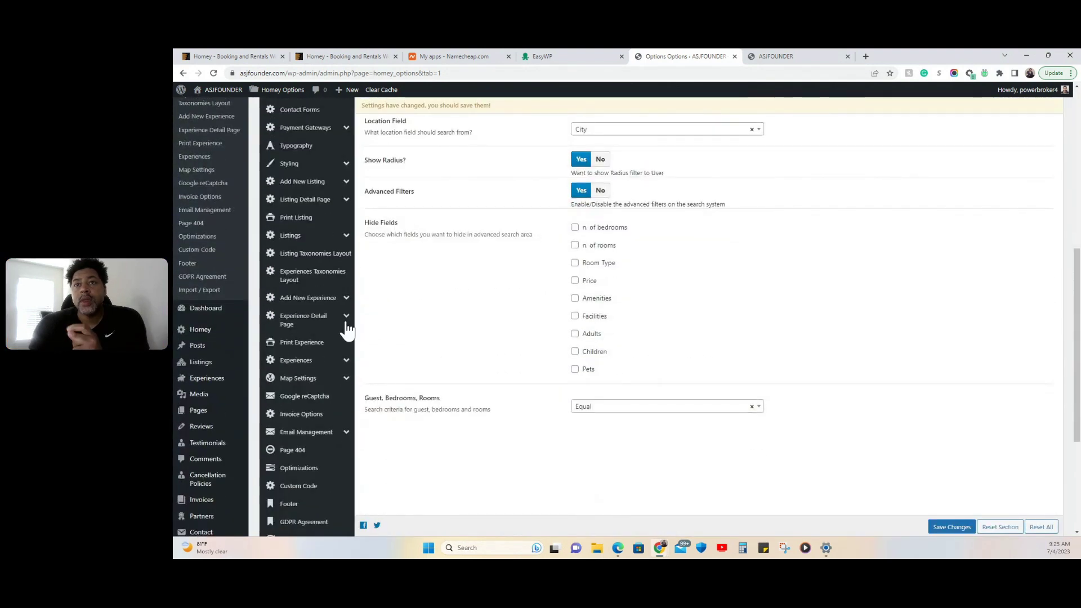
scroll(348, 329, "down", 1)
scroll(347, 330, "up", 1)
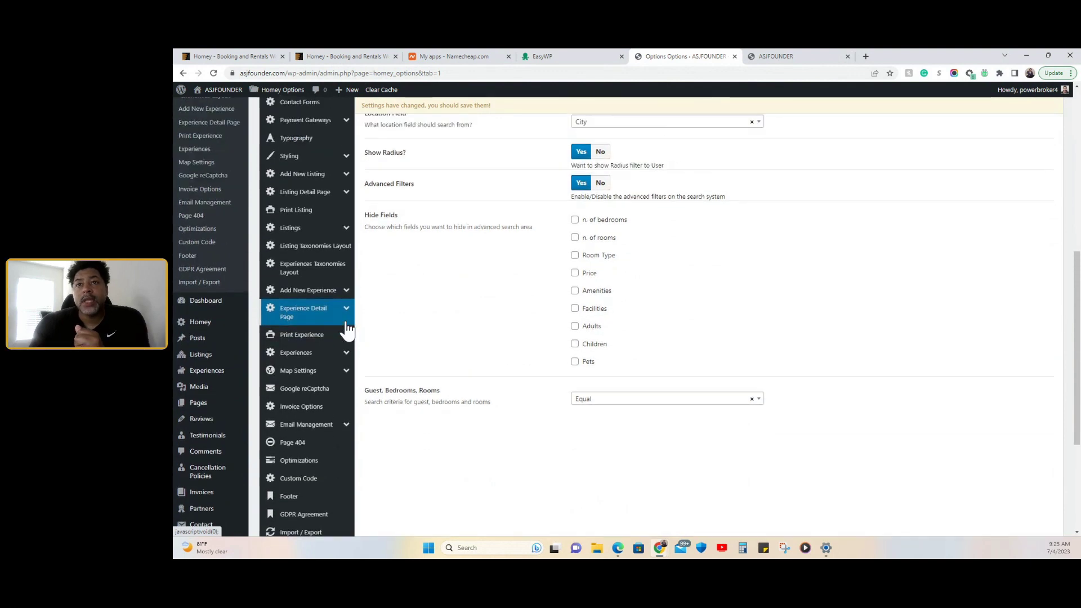
scroll(348, 329, "up", 1)
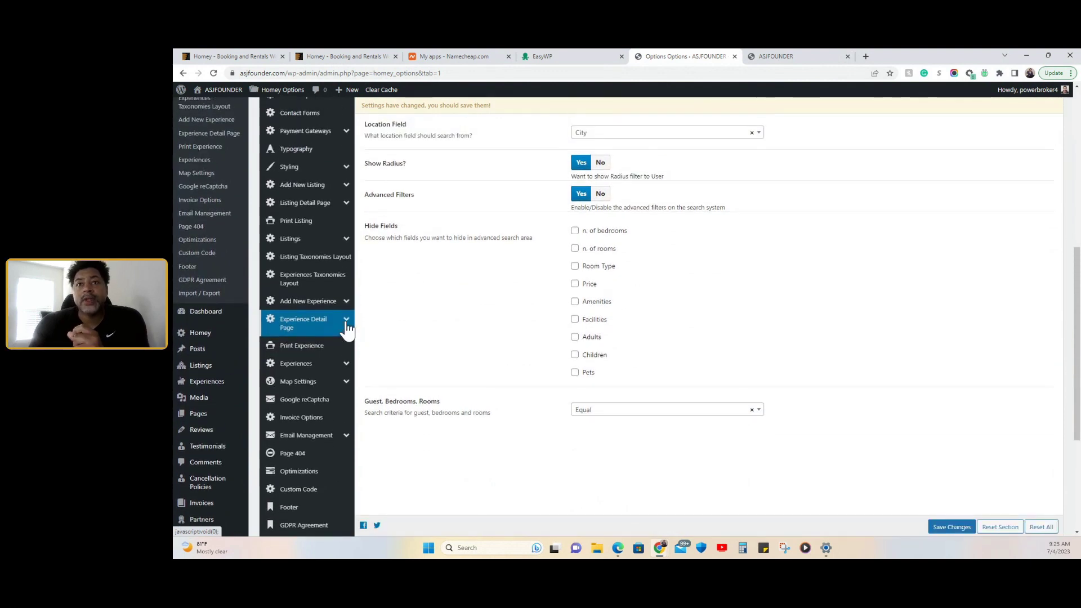
Step: Open the Experiences options and look over their subsections
left_click(333, 365)
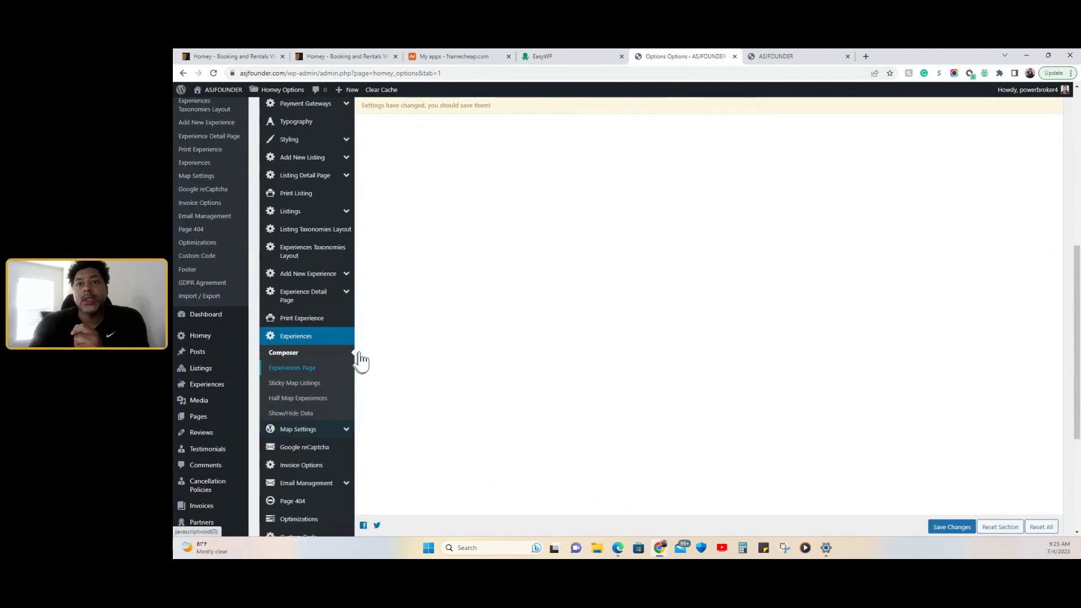
left_click(315, 383)
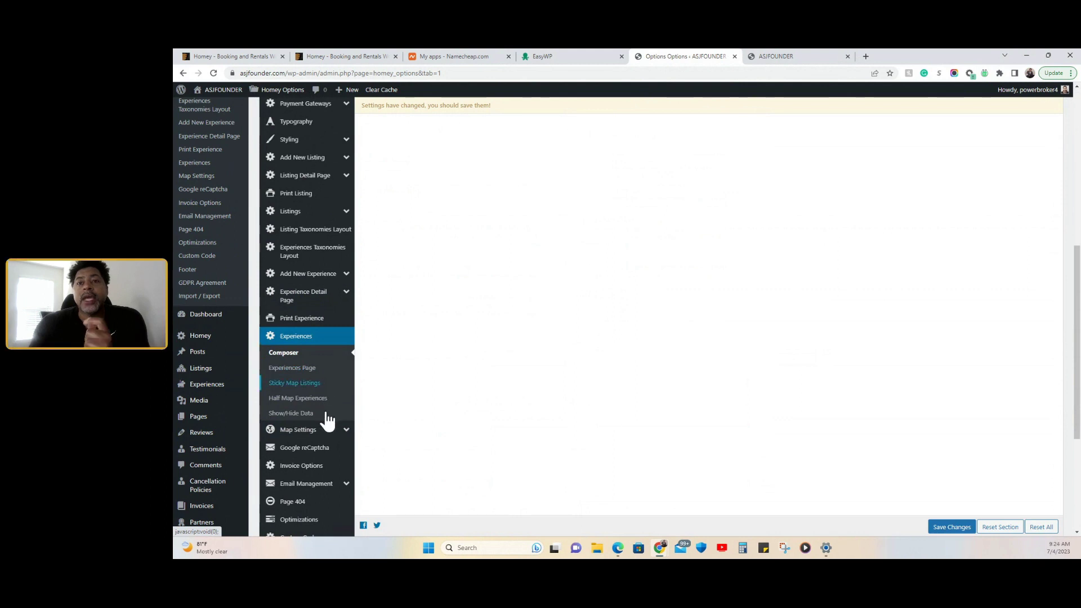
left_click(325, 369)
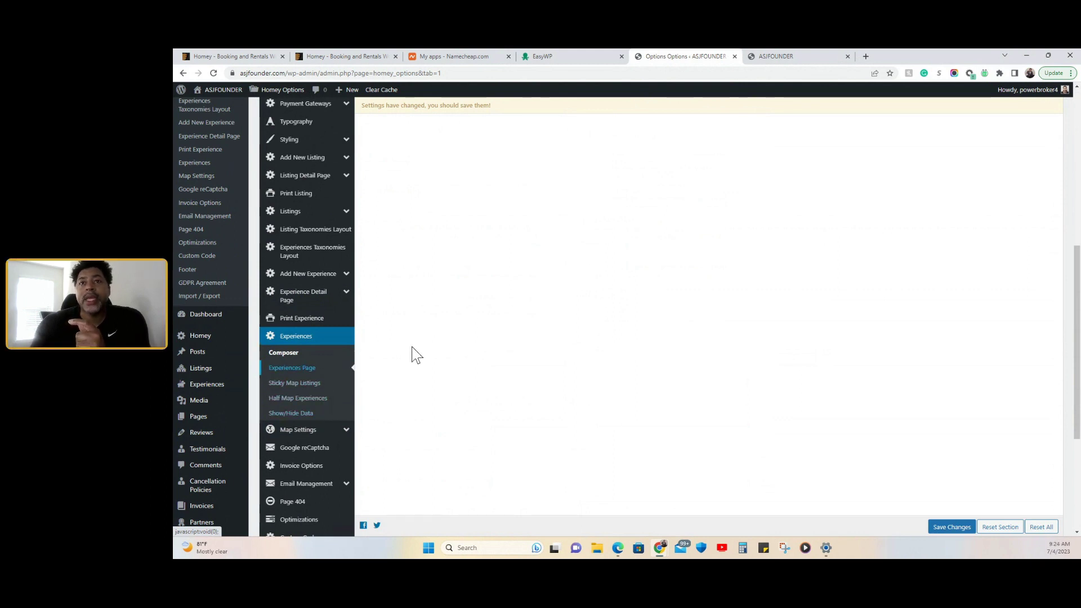
scroll(417, 355, "up", 3)
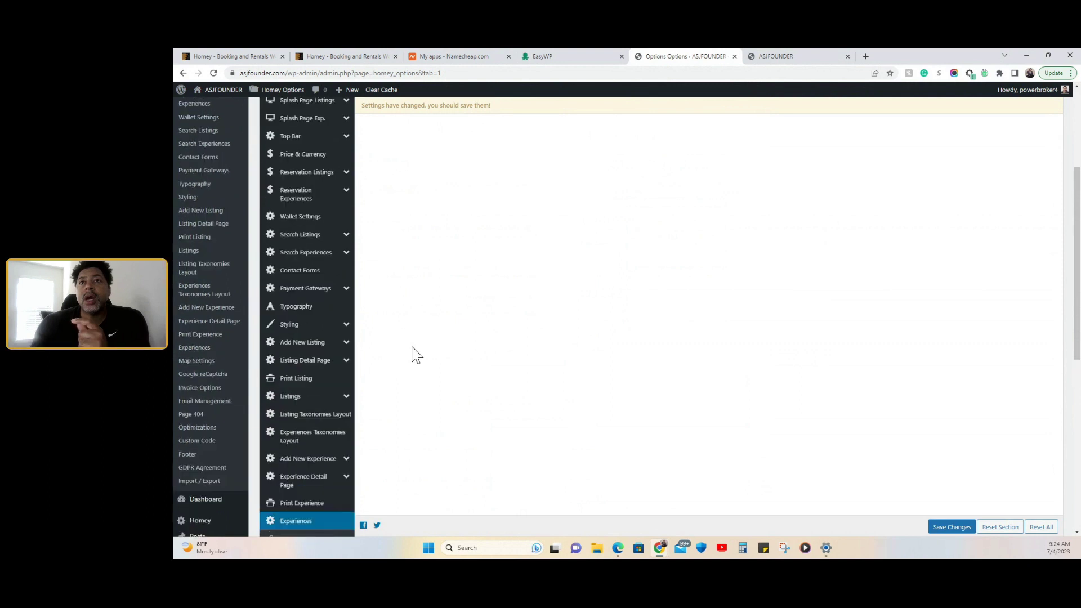
scroll(417, 355, "up", 2)
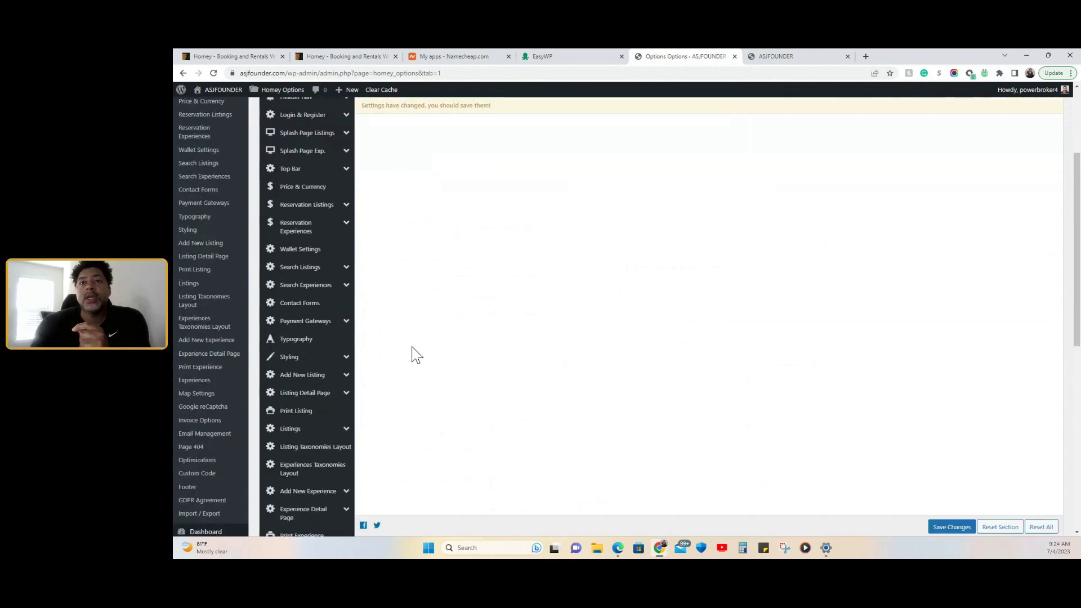
Step: Return to the Search Fields options under Search Listings and check the enabled fields against the home page search bar
left_click(332, 271)
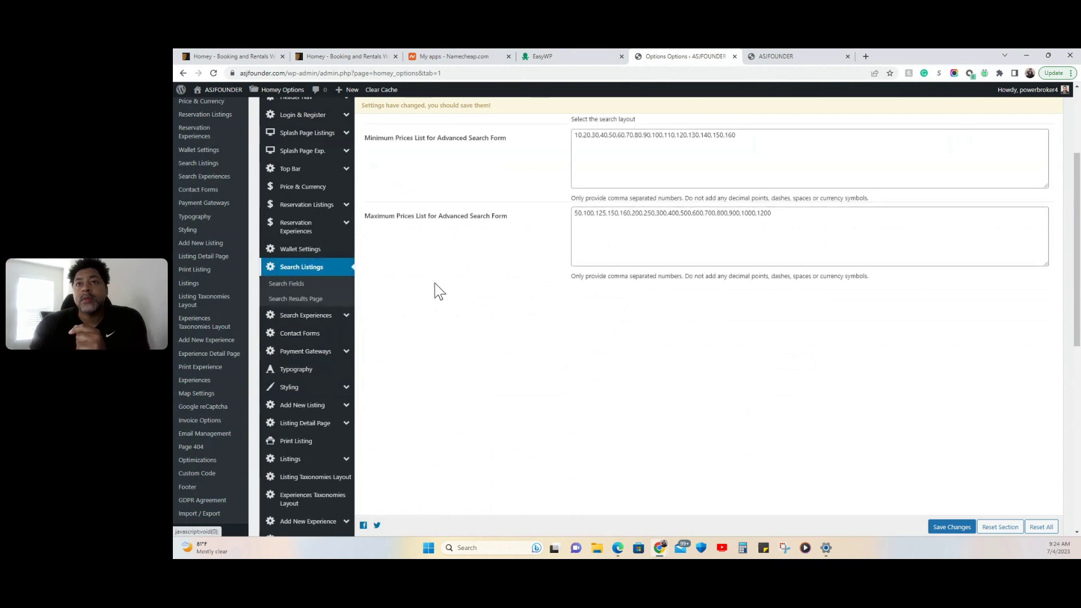
scroll(437, 284, "up", 1)
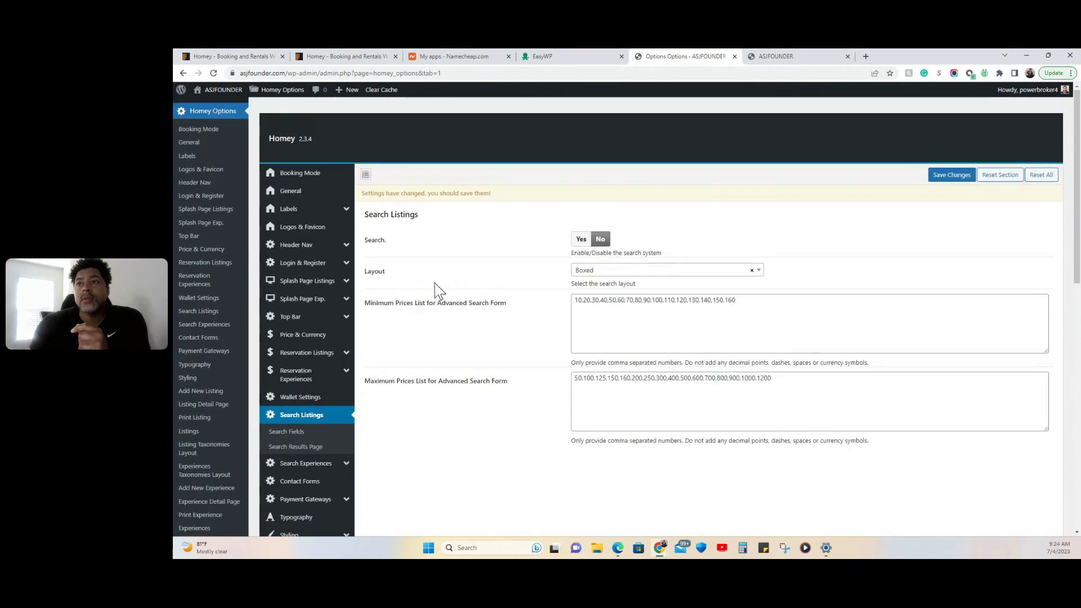
left_click(327, 404)
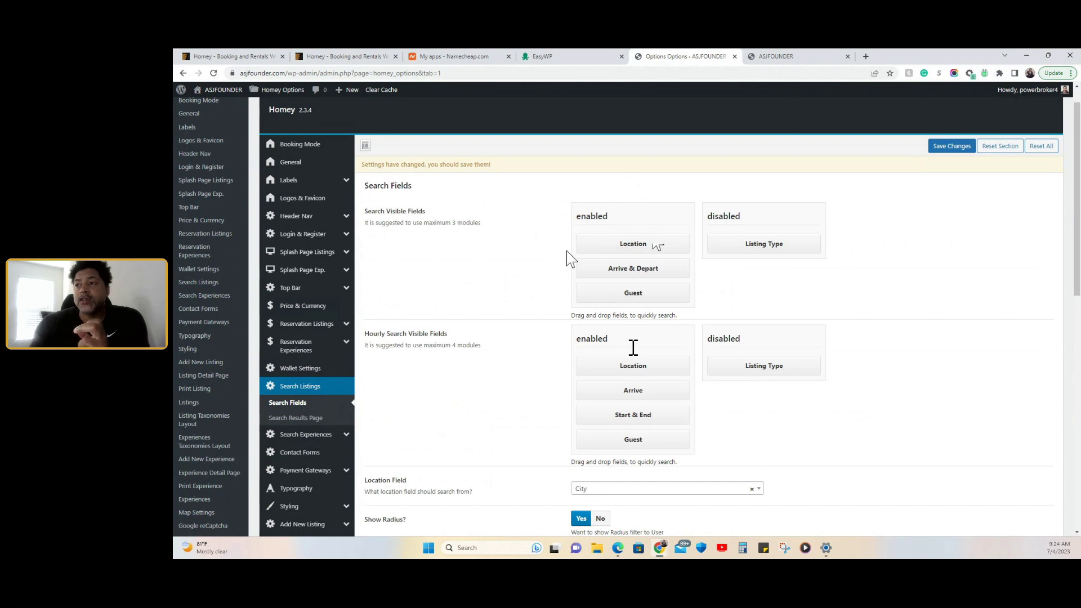
scroll(632, 347, "down", 1)
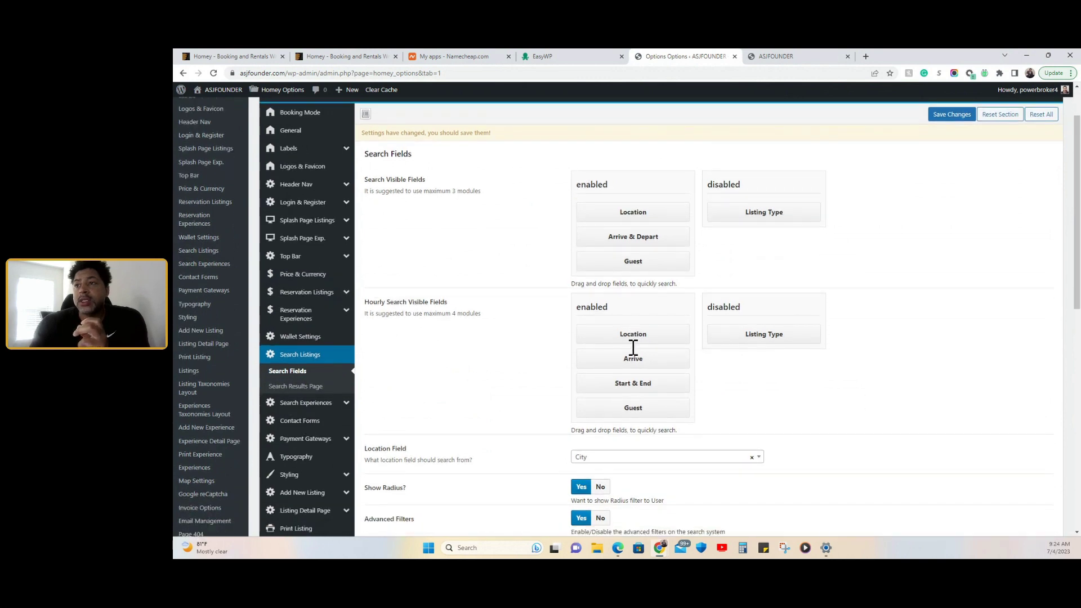
left_click(804, 63)
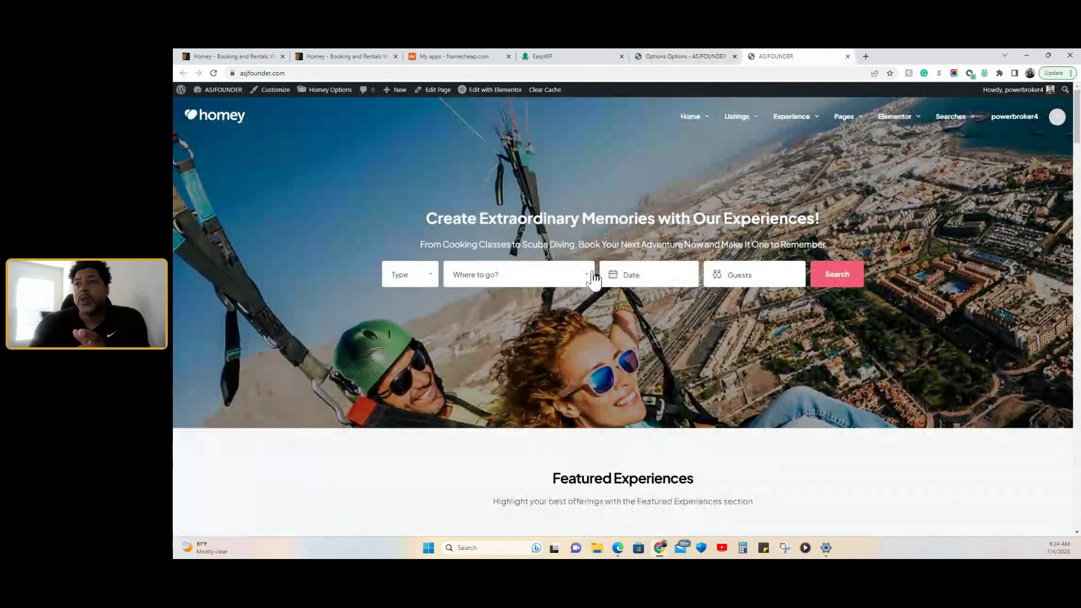
left_click(693, 56)
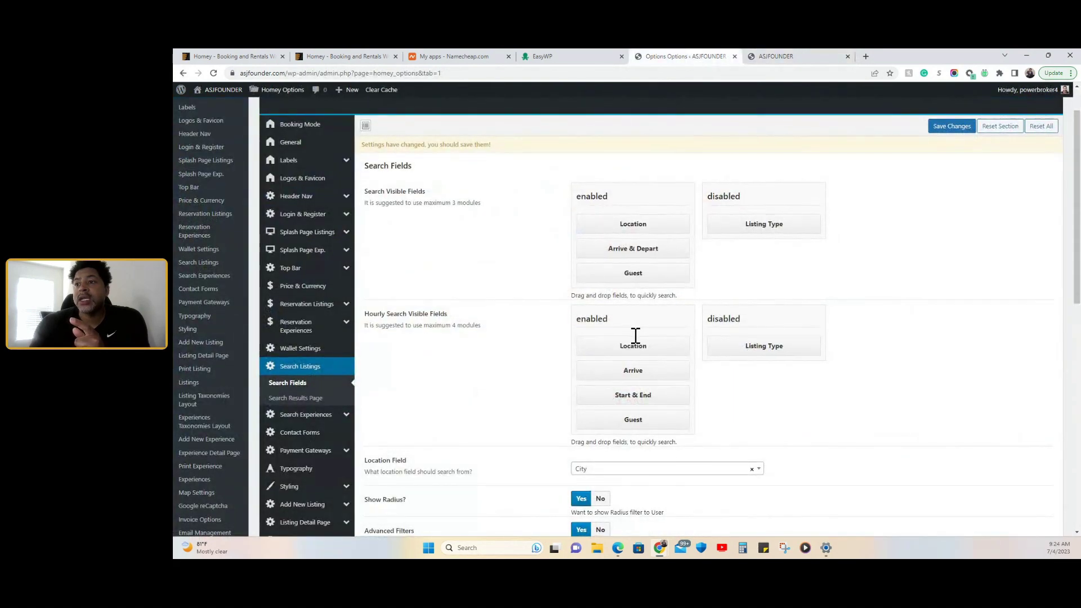
Step: Review the Show Radius, Advanced Filters, Hide Fields and Guest, Bedrooms, Rooms options for the listing search
scroll(657, 362, "down", 2)
scroll(657, 362, "down", 3)
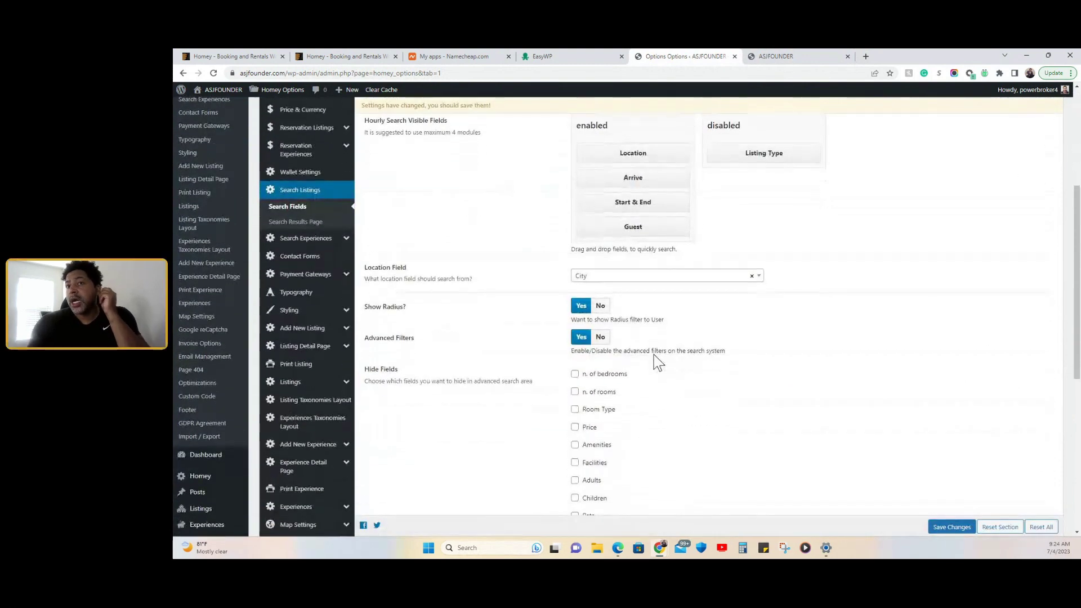
scroll(657, 362, "down", 1)
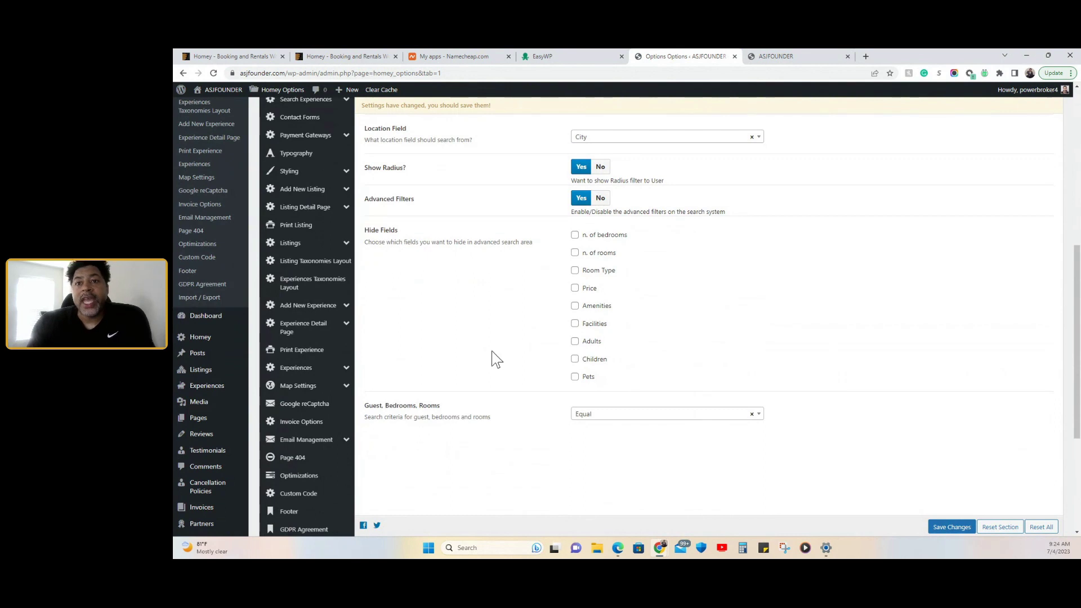
scroll(494, 359, "down", 1)
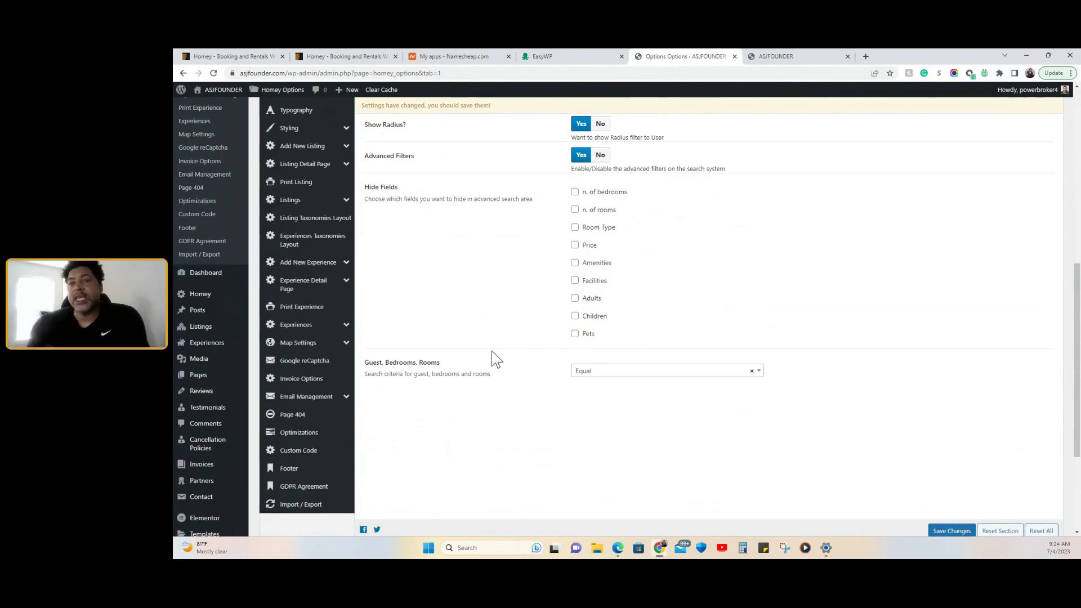
scroll(494, 359, "up", 2)
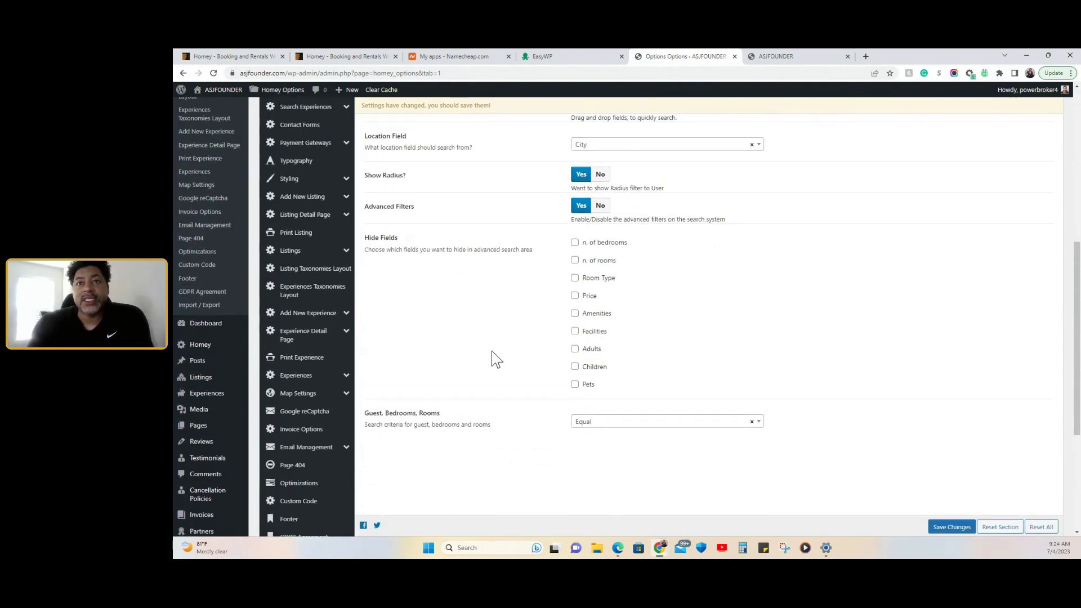
scroll(466, 347, "up", 1)
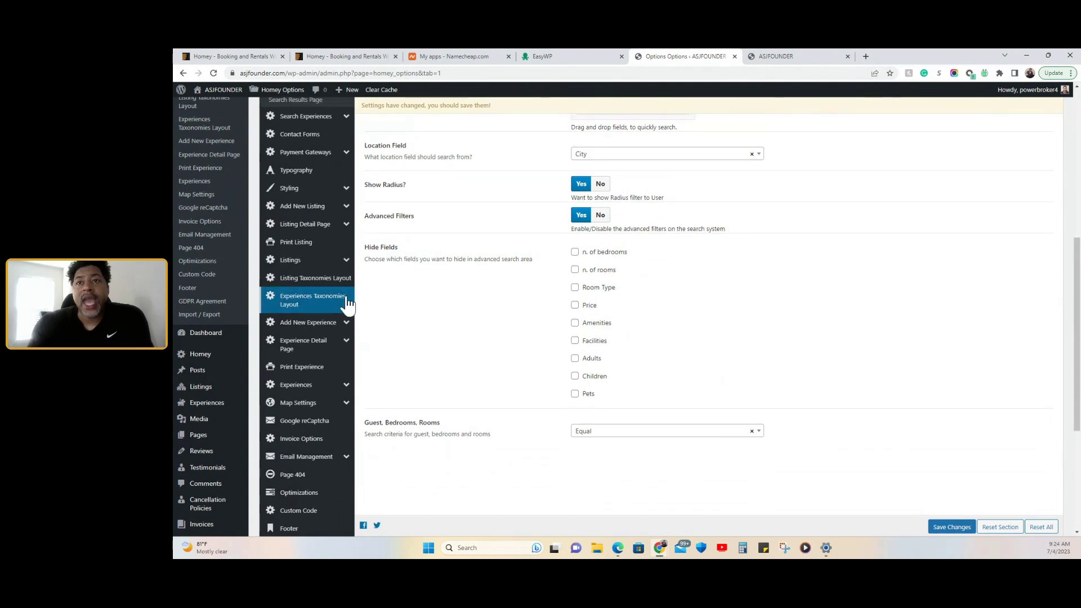
scroll(348, 302, "up", 2)
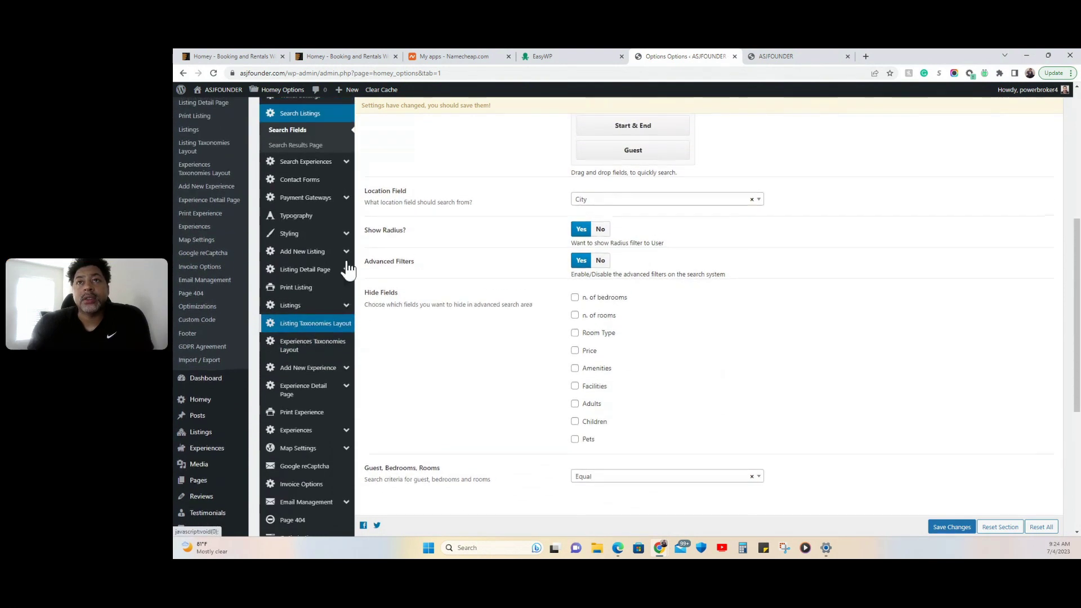
Step: Move Experience Type to the disabled fields in the Search Fields options of Search Experiences and save the changes
left_click(347, 166)
scroll(435, 235, "up", 5)
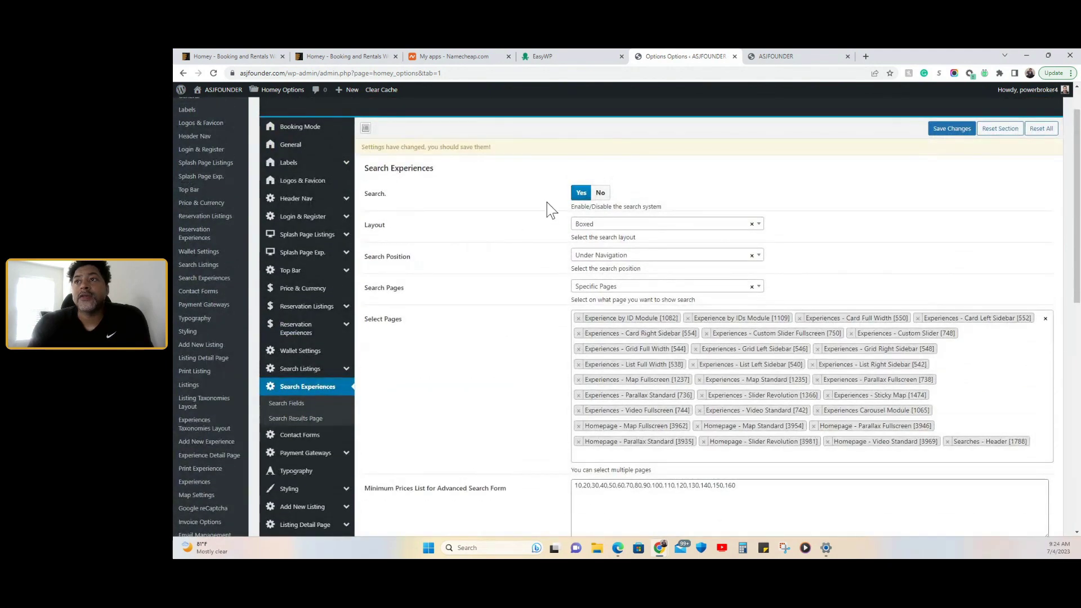
left_click(303, 404)
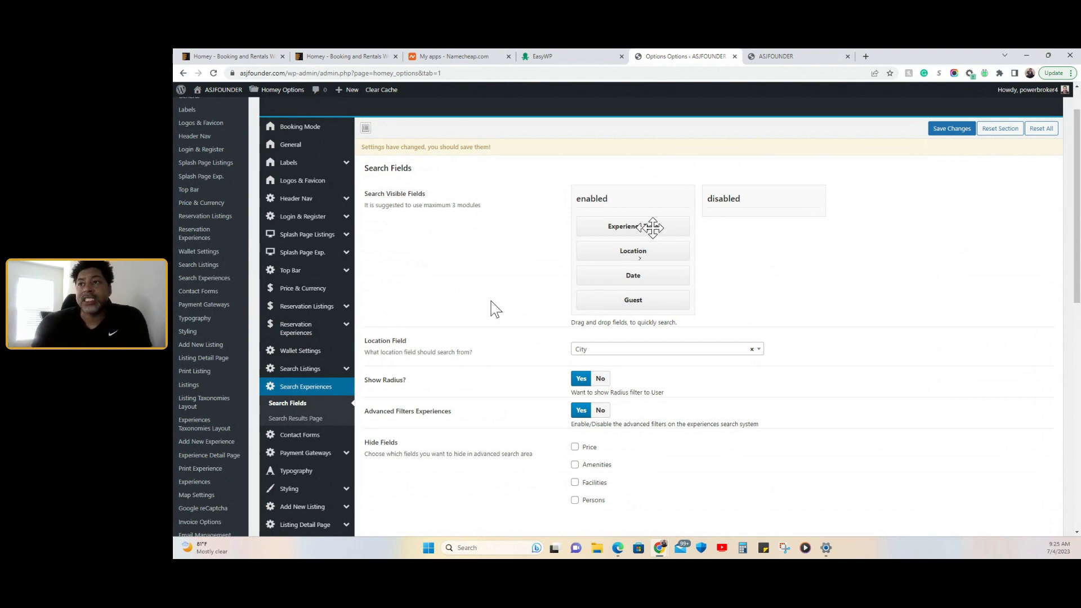
left_click_drag(638, 226, 761, 213)
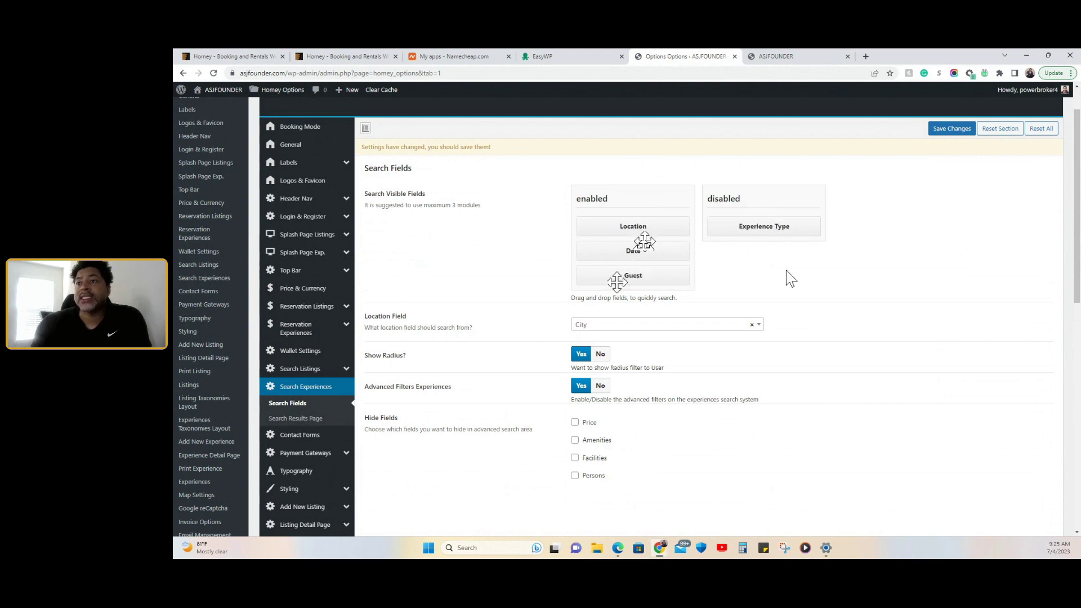
left_click(950, 130)
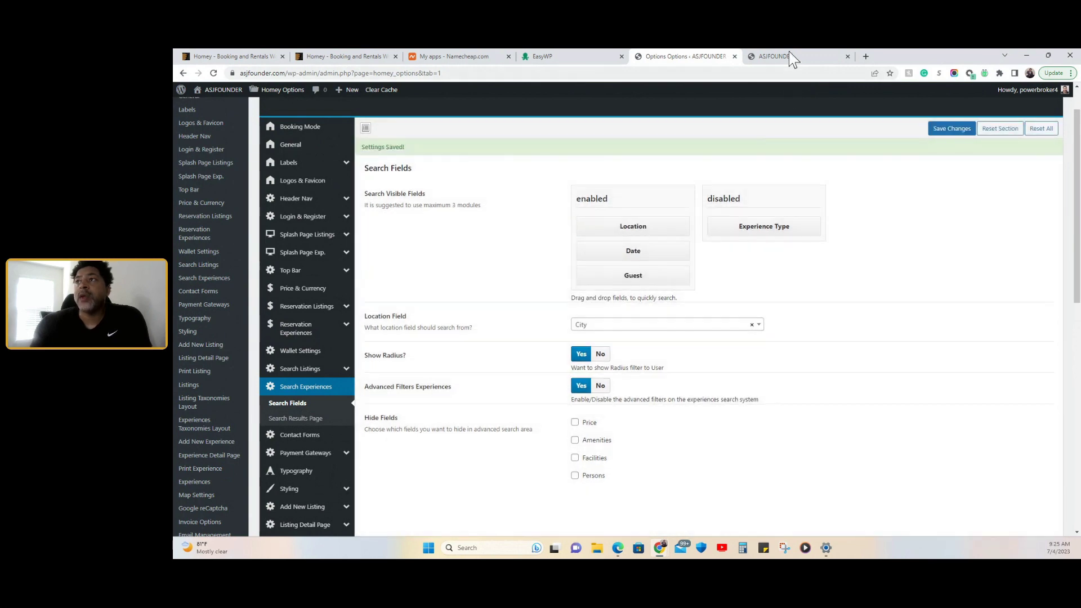
Step: Reload the site's home page and check which fields its search bar shows
left_click(790, 56)
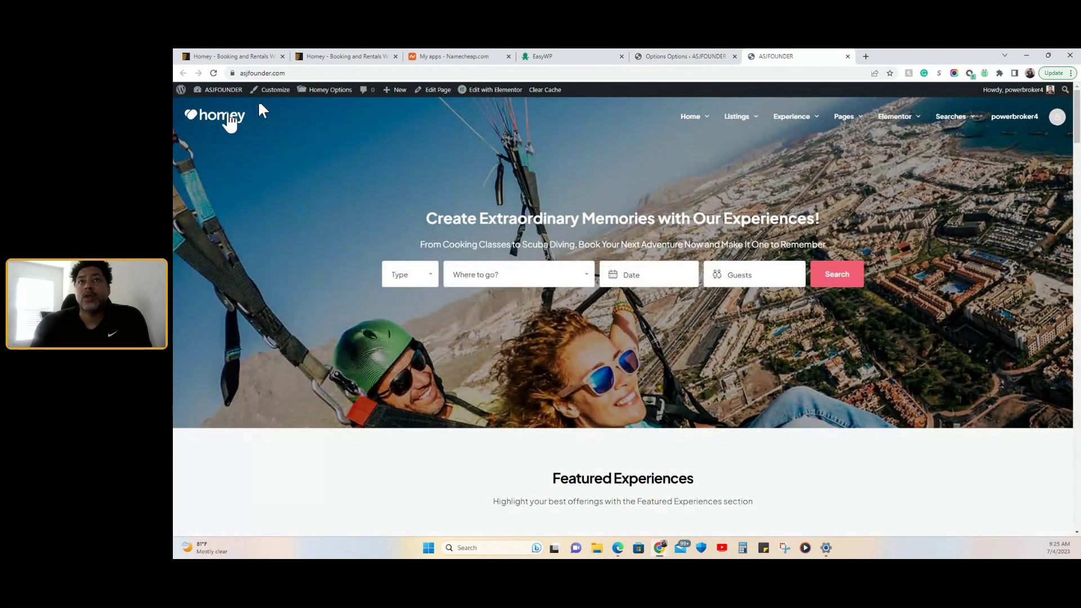
left_click(213, 72)
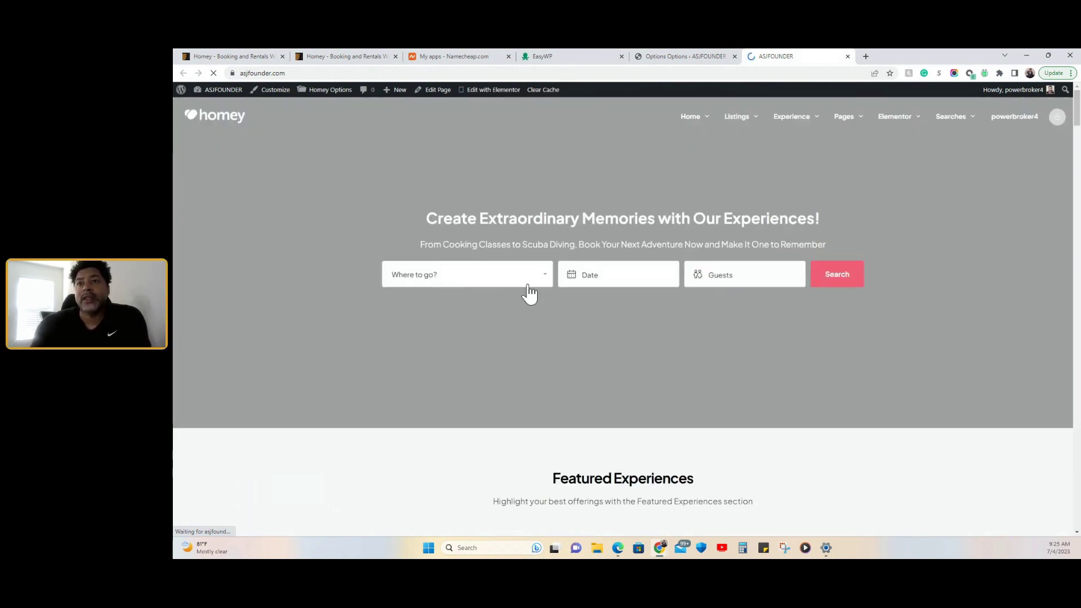
Step: Look at the location choices in the home page search bar's Where to go? field and return to the theme options
left_click(530, 281)
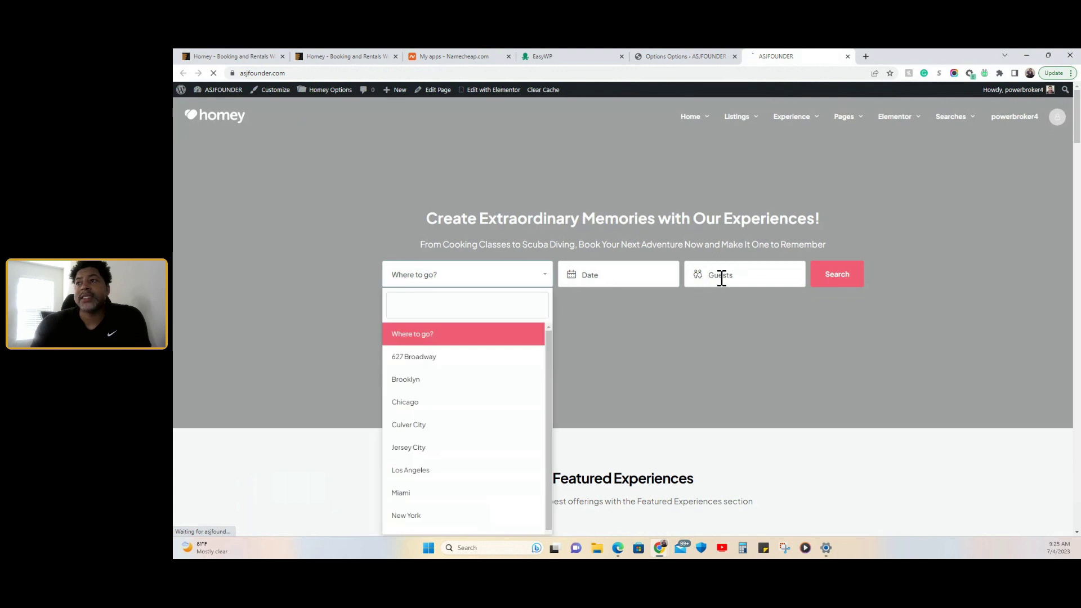
left_click(684, 56)
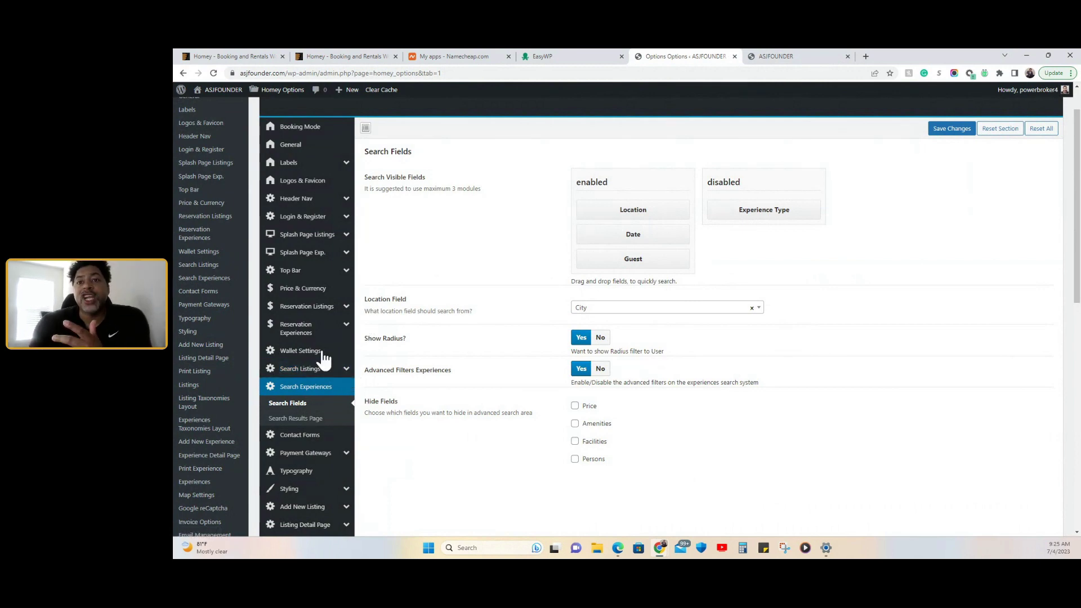
scroll(325, 357, "down", 2)
scroll(346, 319, "up", 1)
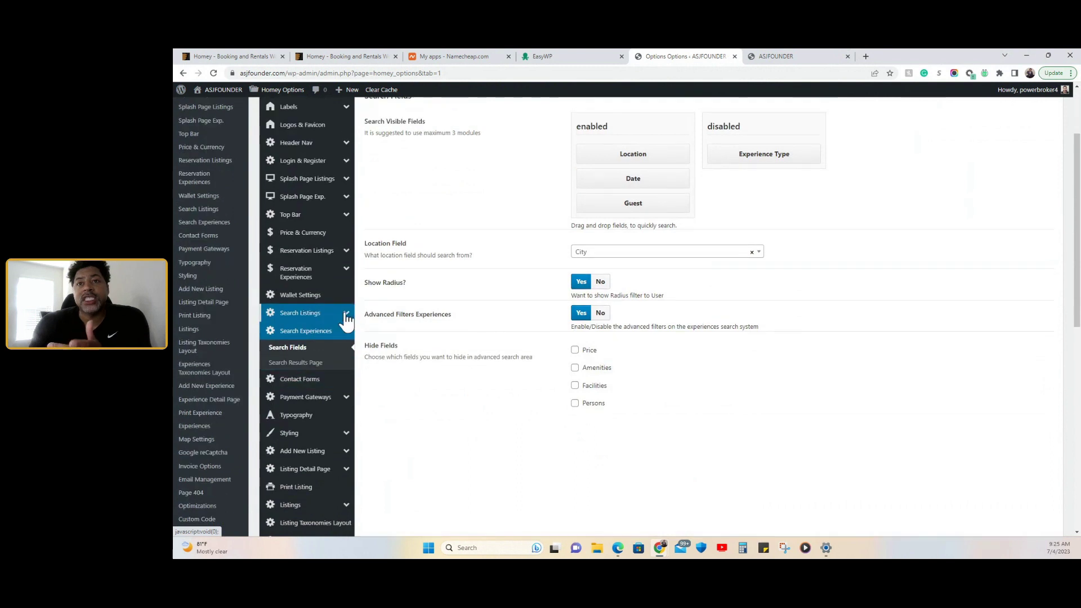
Step: Compare the main settings of Search Listings and Search Experiences, including search activation, layout and selected pages
left_click(346, 319)
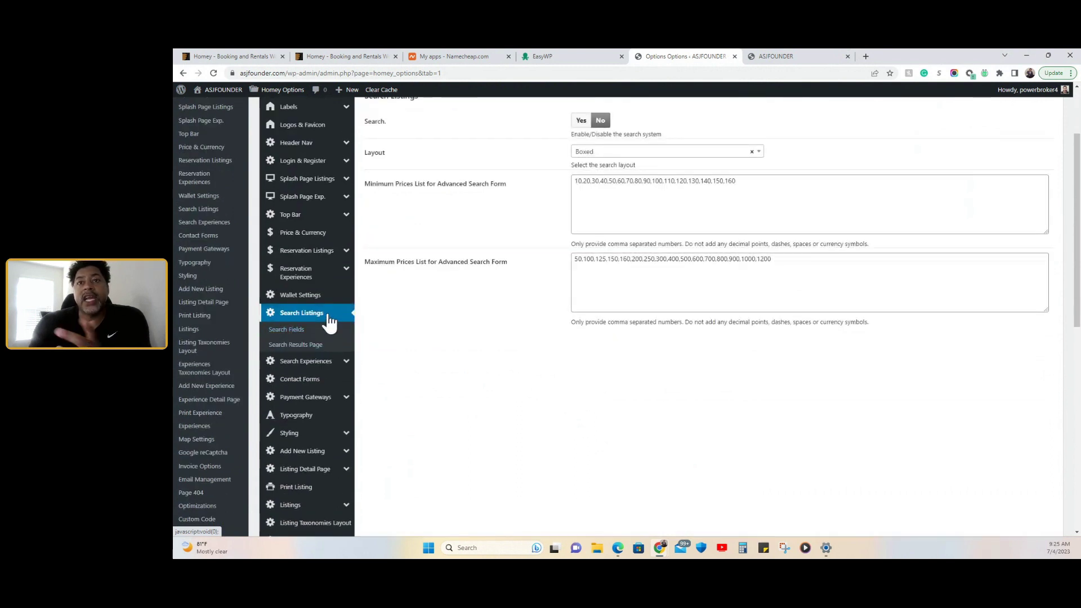
left_click(324, 345)
left_click(326, 367)
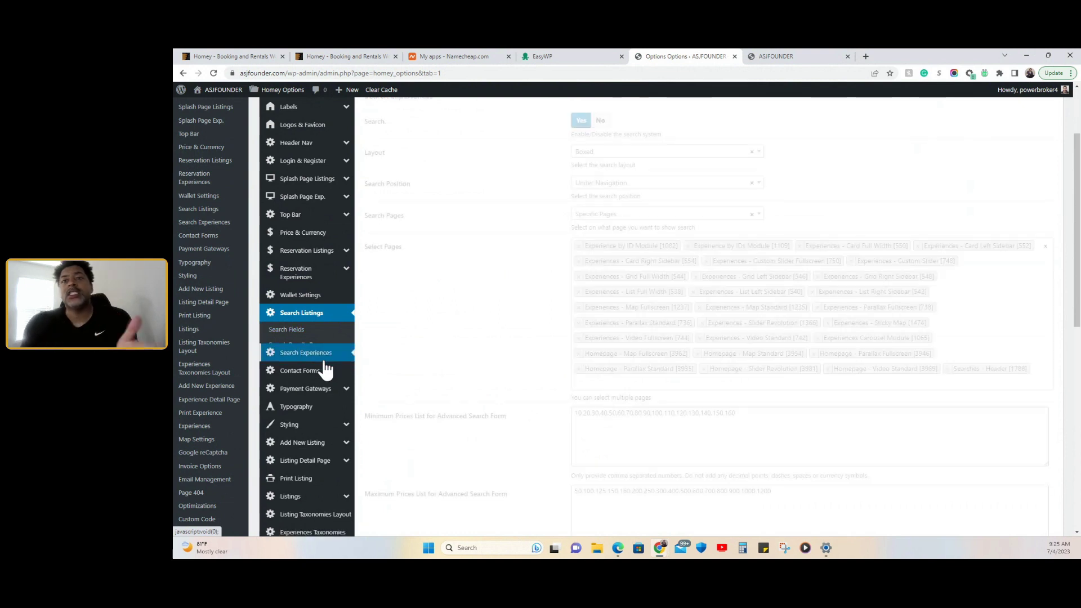
left_click(325, 363)
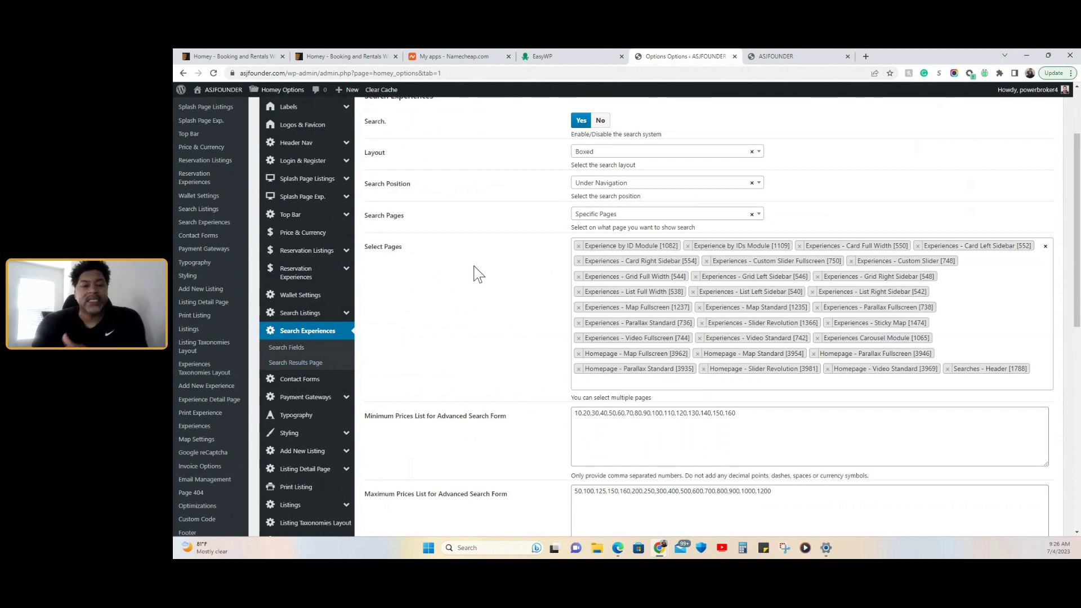
Step: Review the regular and hourly visible fields in the Search Fields options of Search Listings
left_click(329, 314)
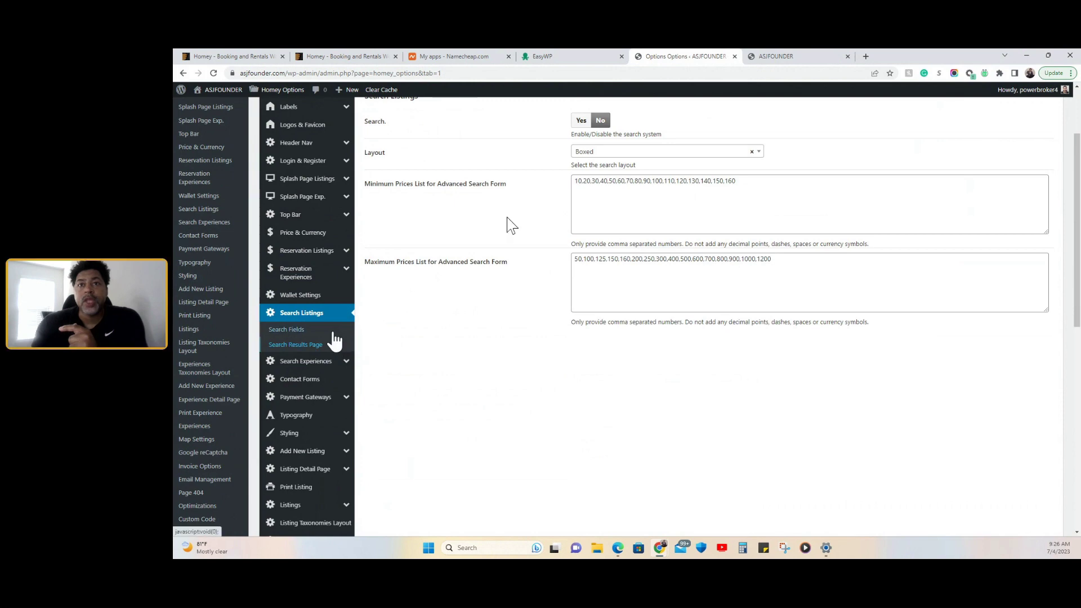
left_click(321, 331)
scroll(479, 282, "up", 2)
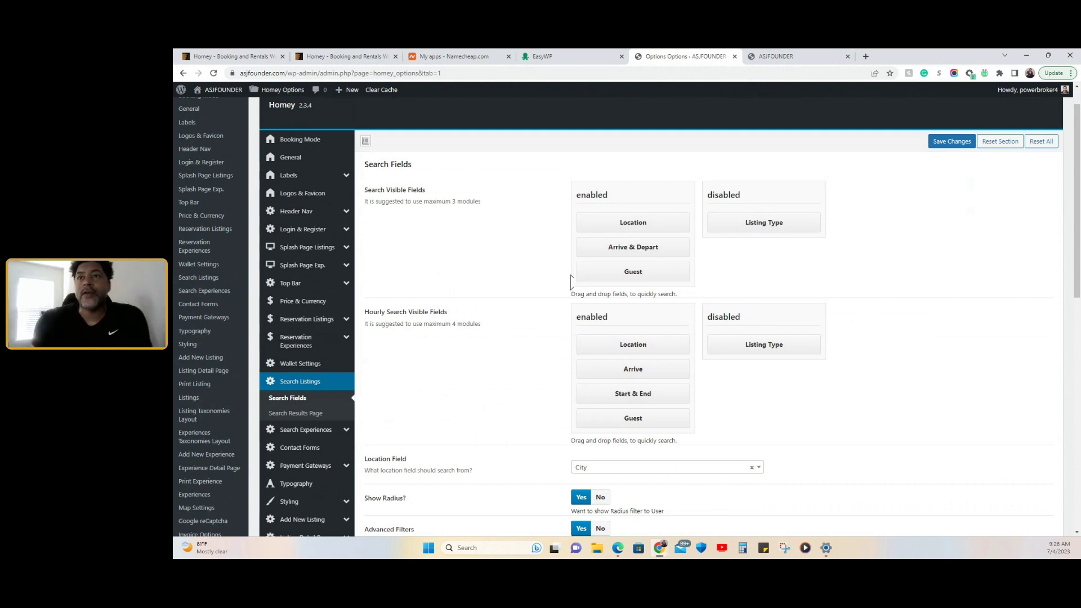
scroll(561, 290, "down", 1)
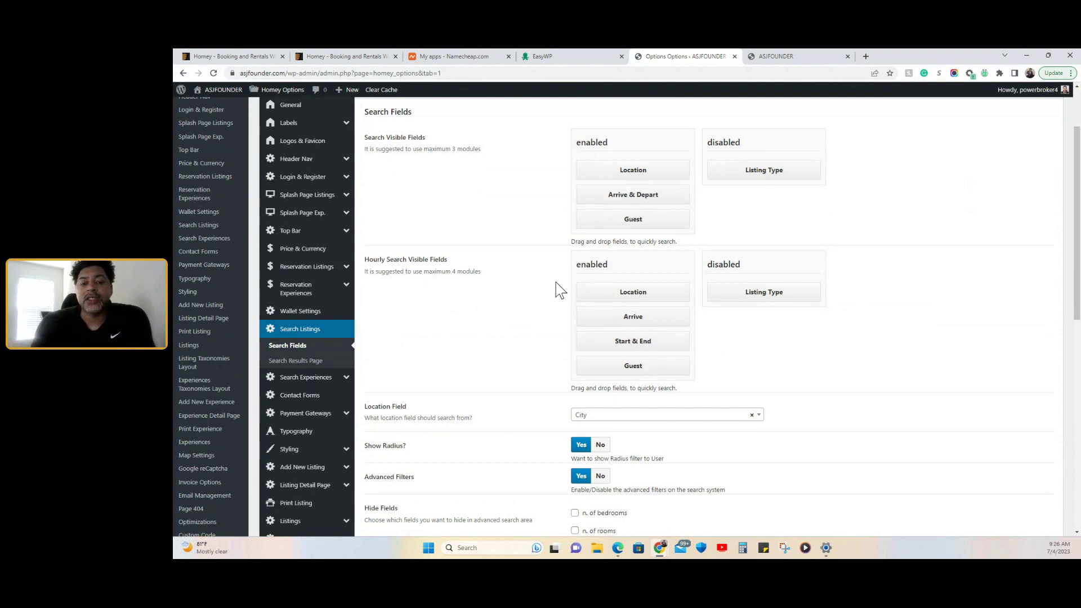
scroll(556, 289, "down", 1)
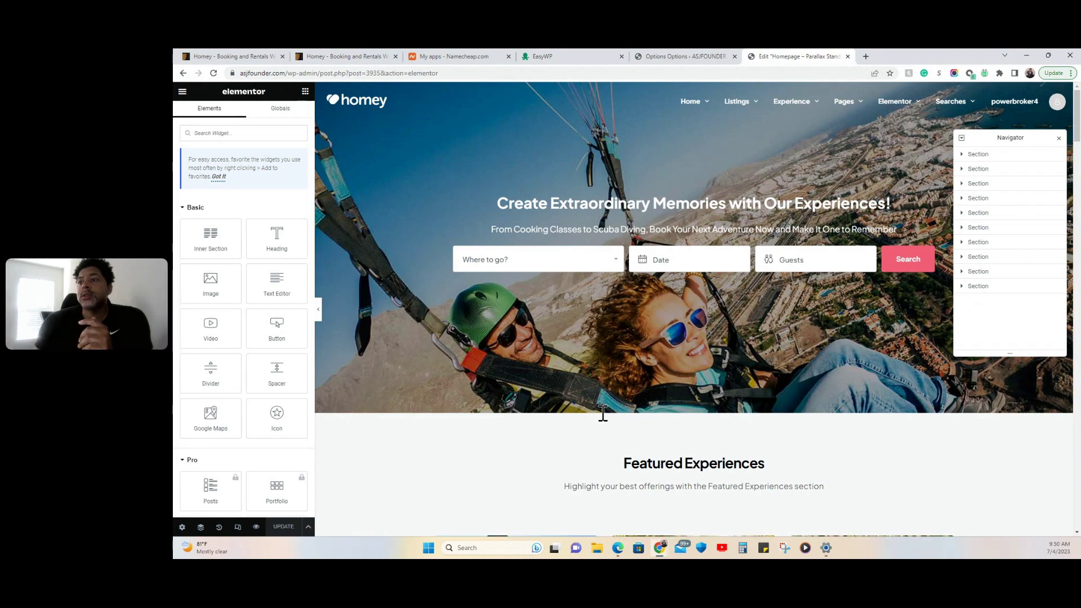
Step: Look over the hero search area and the Featured Experiences section of the home page in the Elementor editor
scroll(602, 413, "down", 3)
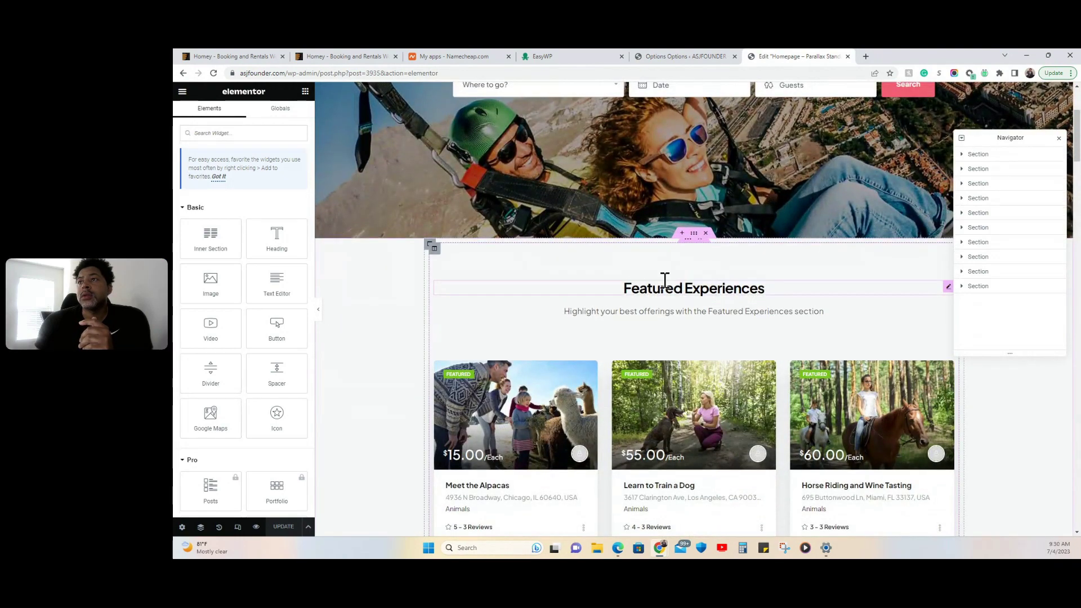
scroll(665, 280, "up", 3)
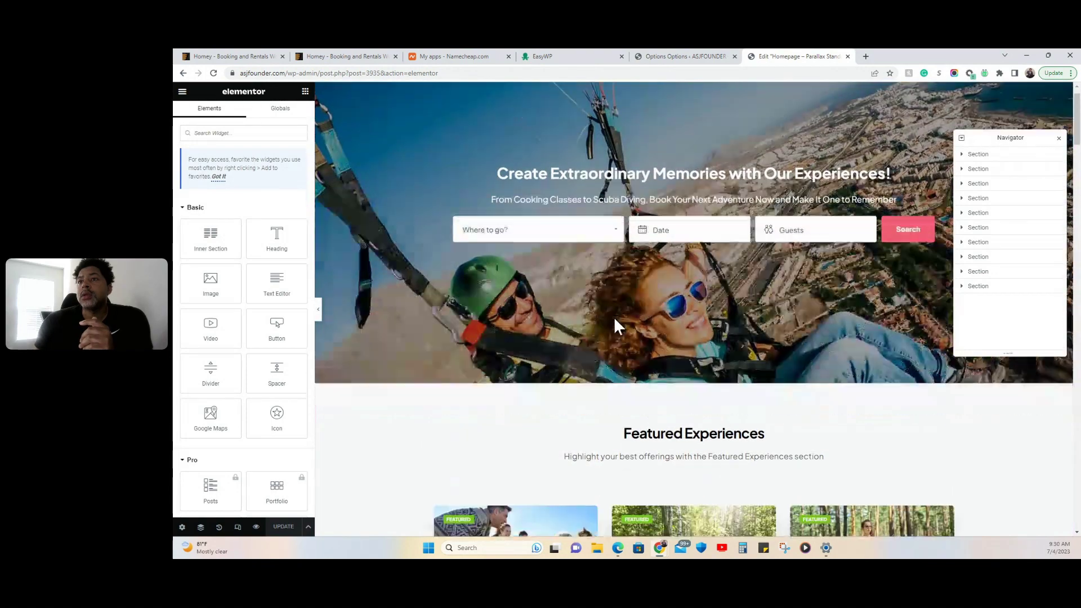
scroll(613, 316, "down", 1)
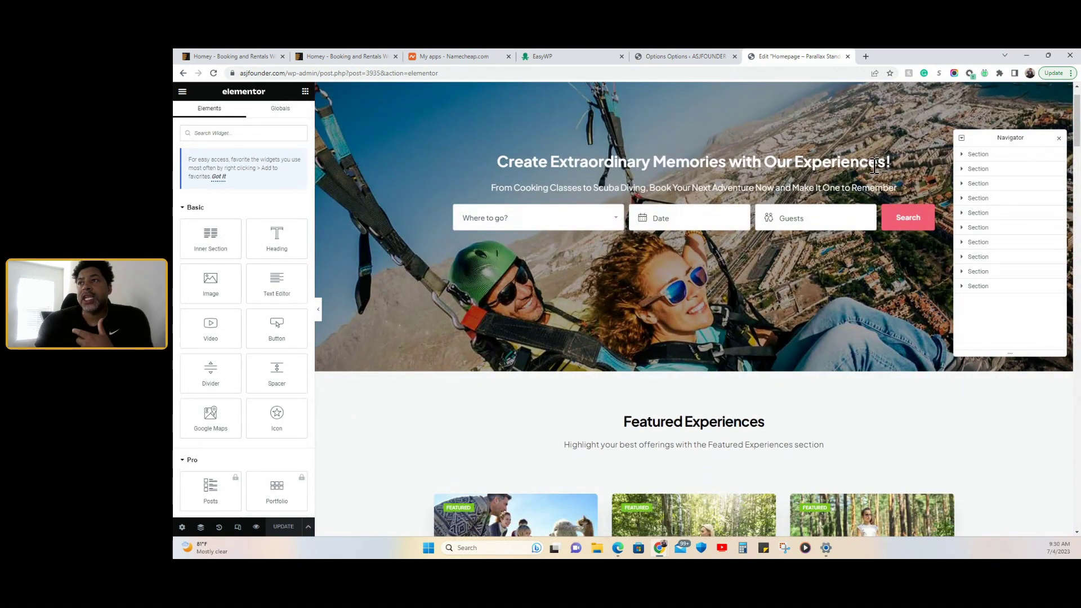
scroll(630, 186, "up", 1)
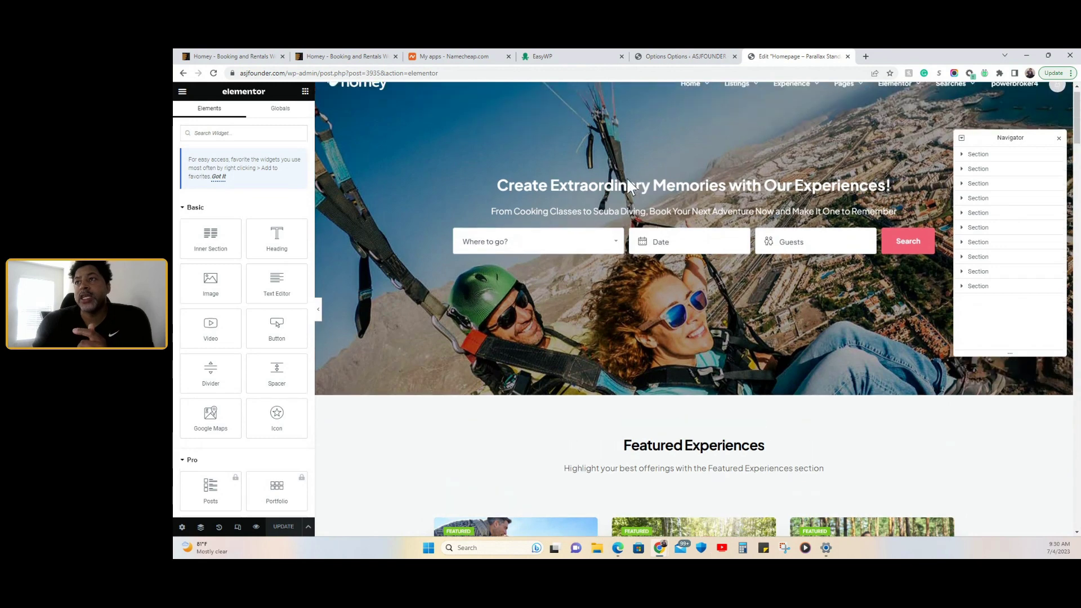
scroll(631, 186, "up", 1)
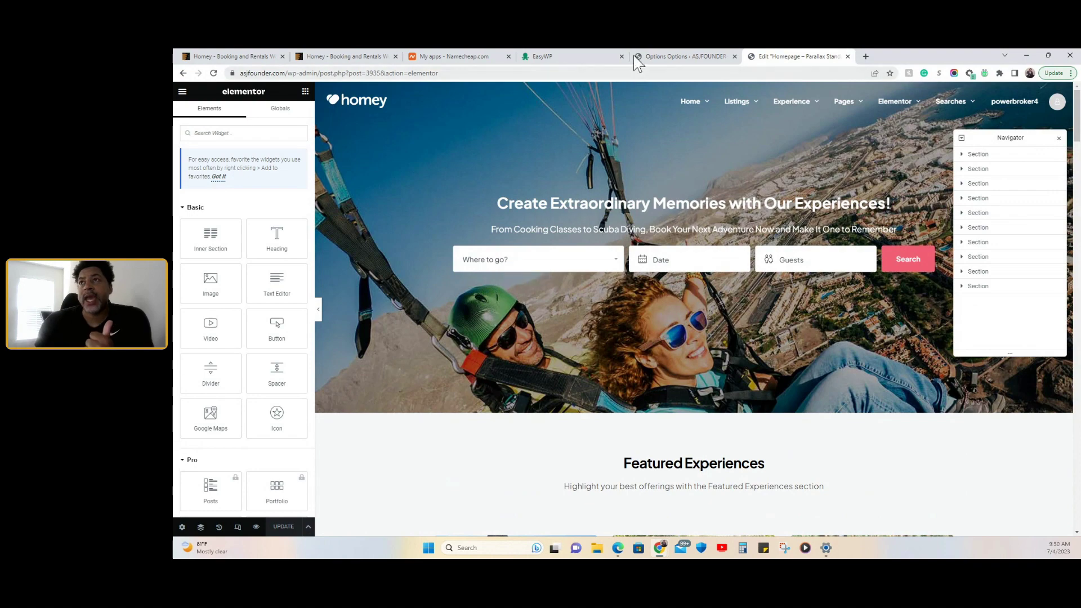
Step: Check the listing search field options in the theme options once more and return to the Elementor home page editor
left_click(649, 57)
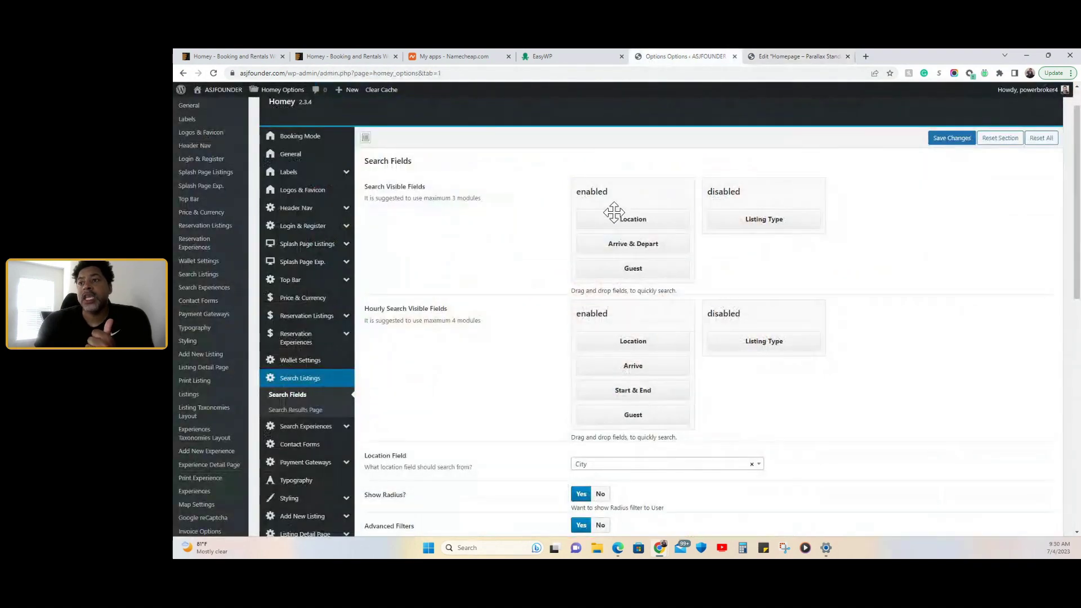
scroll(732, 258, "down", 3)
scroll(729, 254, "up", 3)
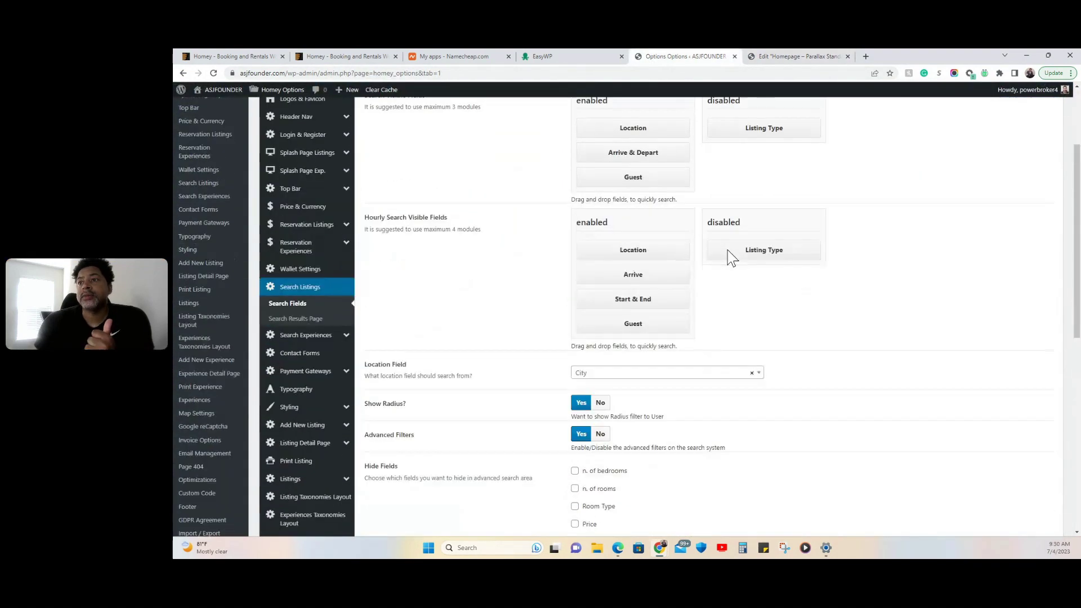
left_click(788, 57)
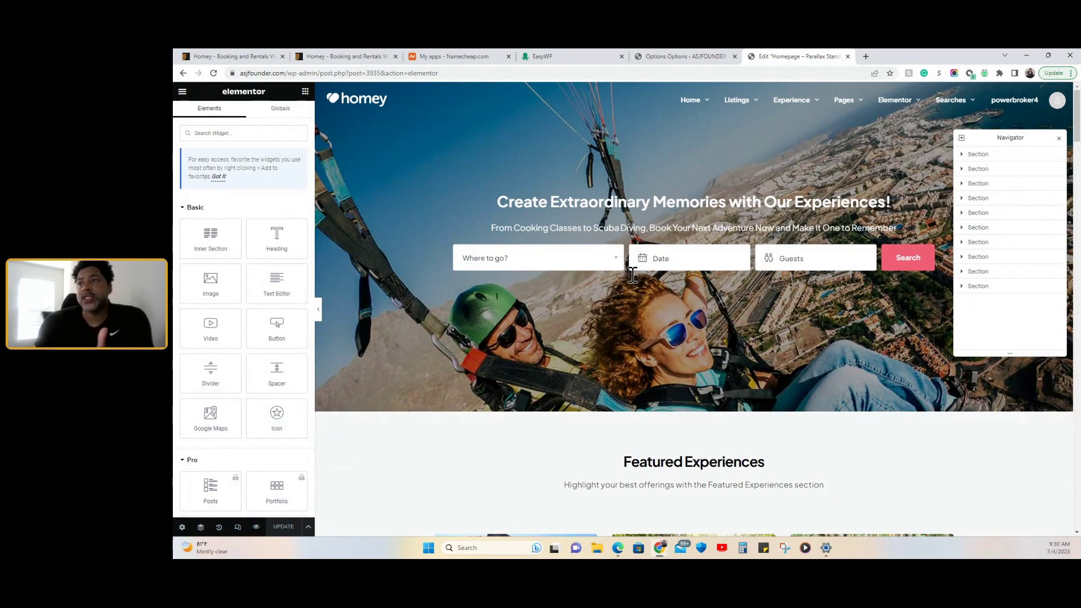
Step: Inspect the editing options of the Featured Experiences section, its Experiences widget, its columns and the spacer above the cards
scroll(633, 275, "down", 5)
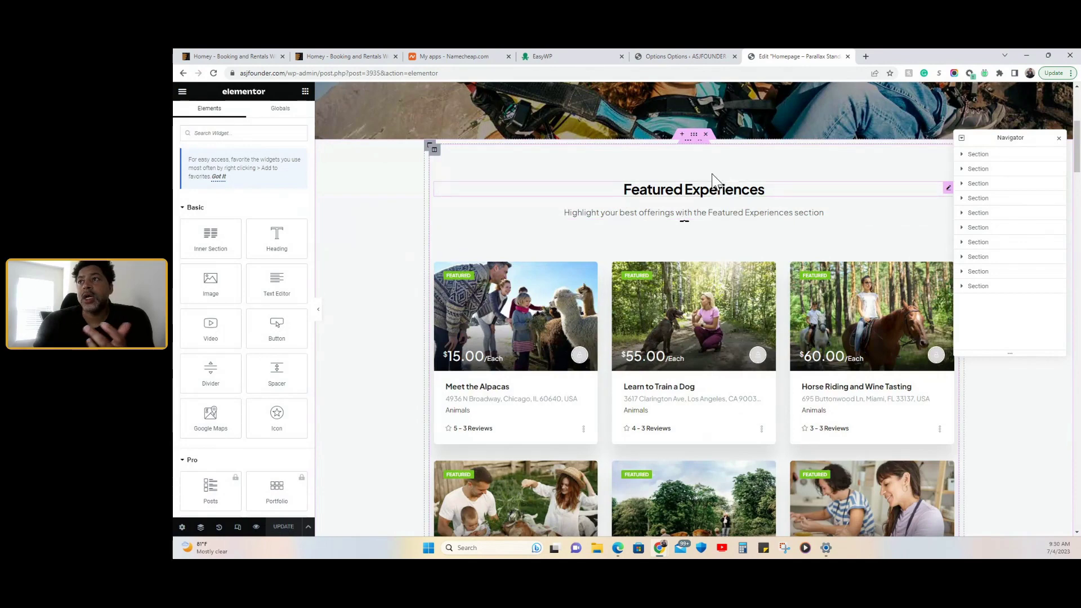
scroll(690, 181, "up", 1)
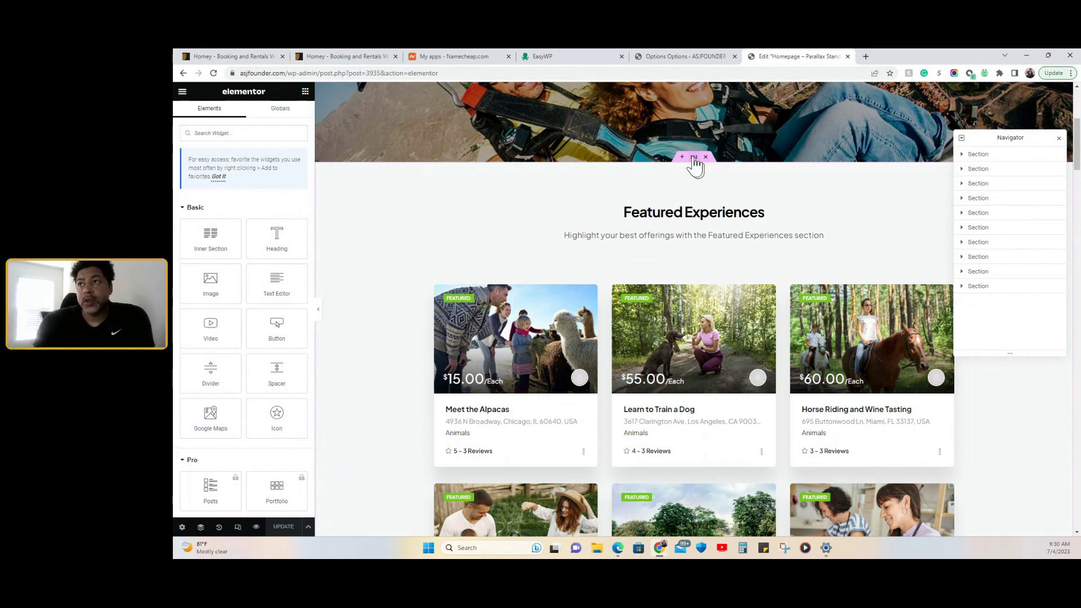
left_click(694, 158)
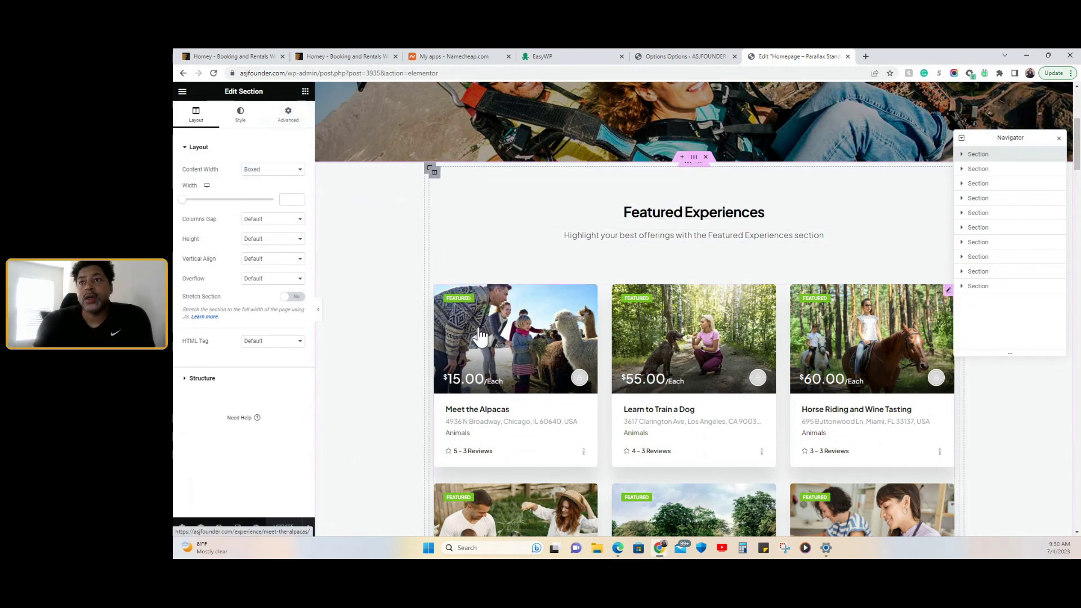
left_click(439, 201)
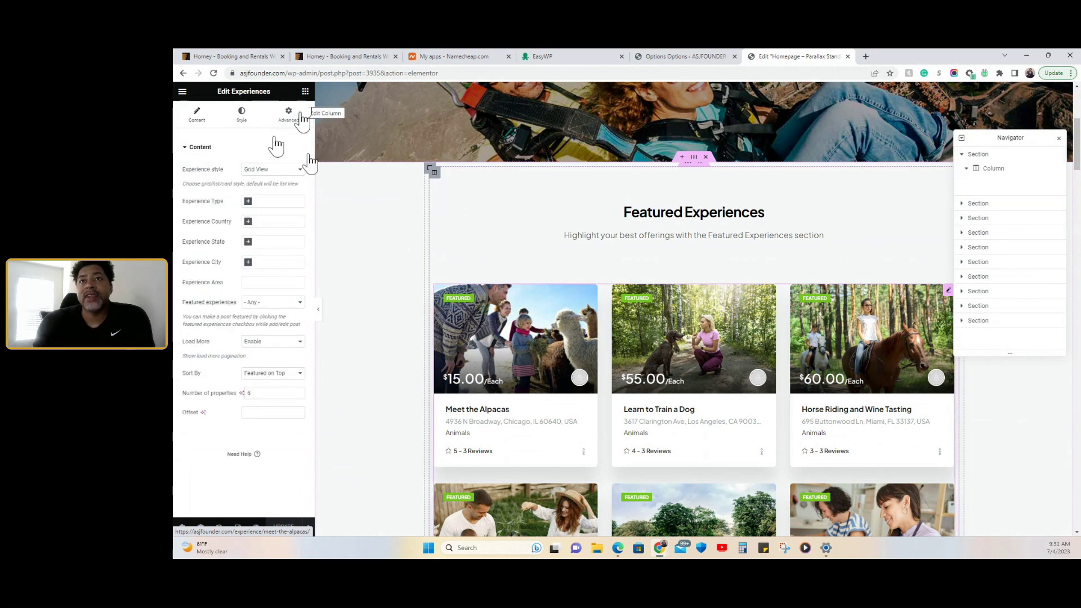
left_click(433, 170)
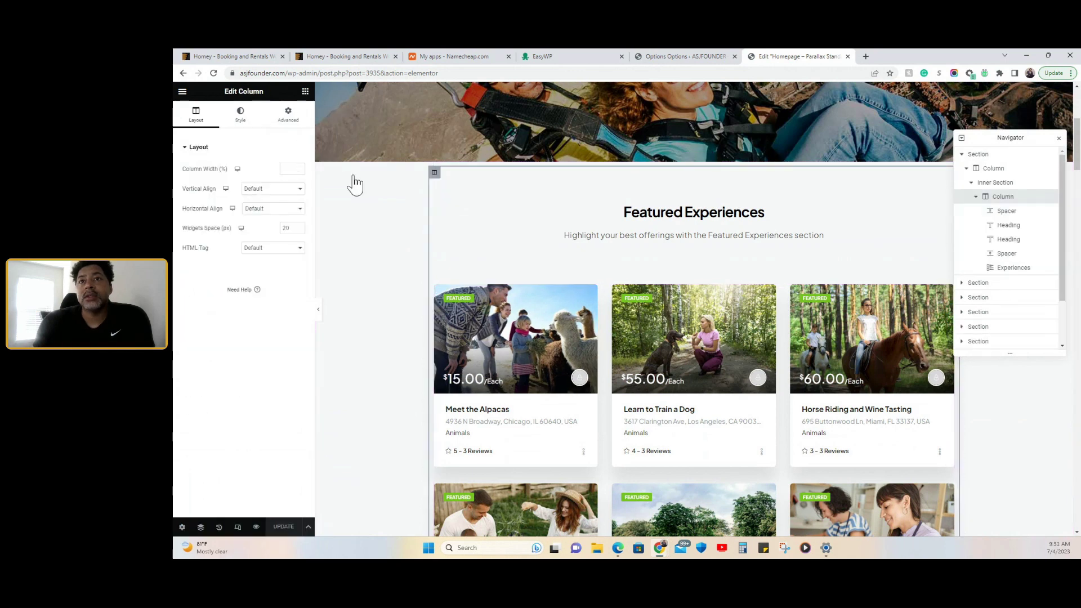
left_click(430, 170)
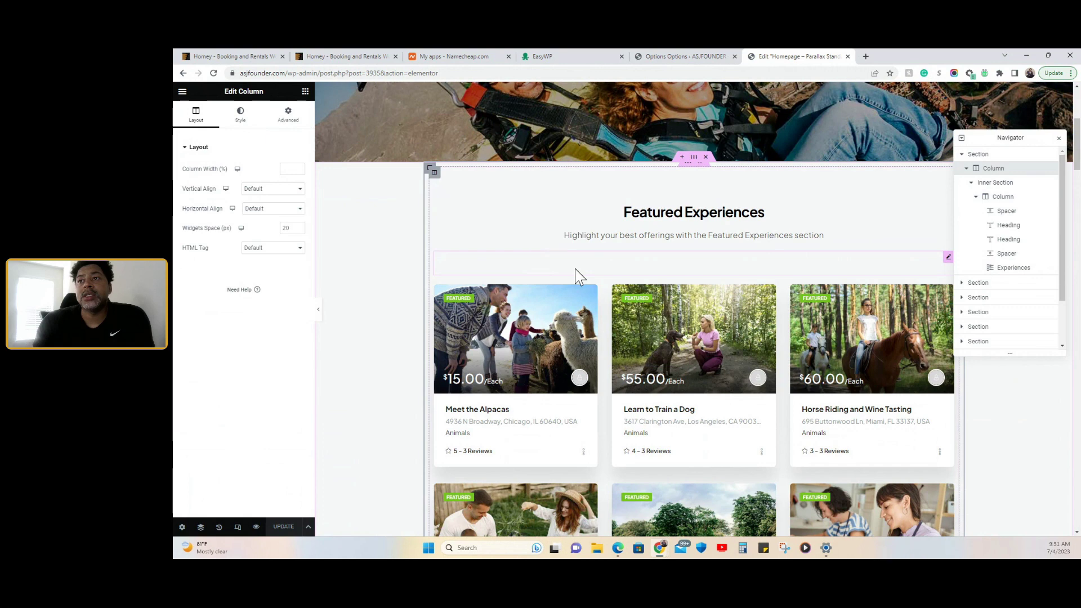
left_click(628, 261)
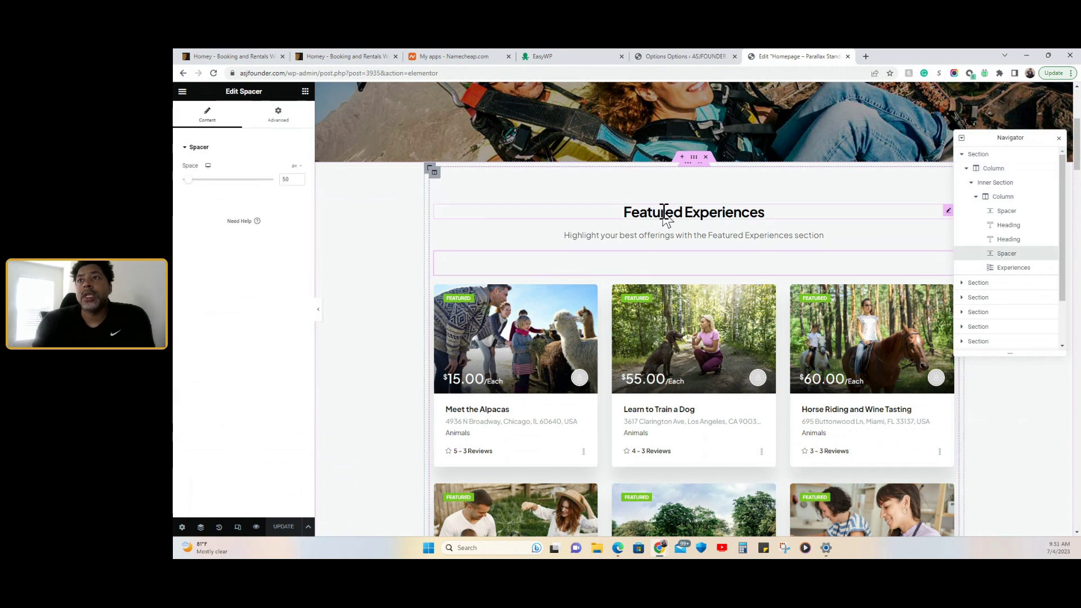
Step: Change the title of the "Featured Experiences" heading to "Featured Places"
left_click(665, 213)
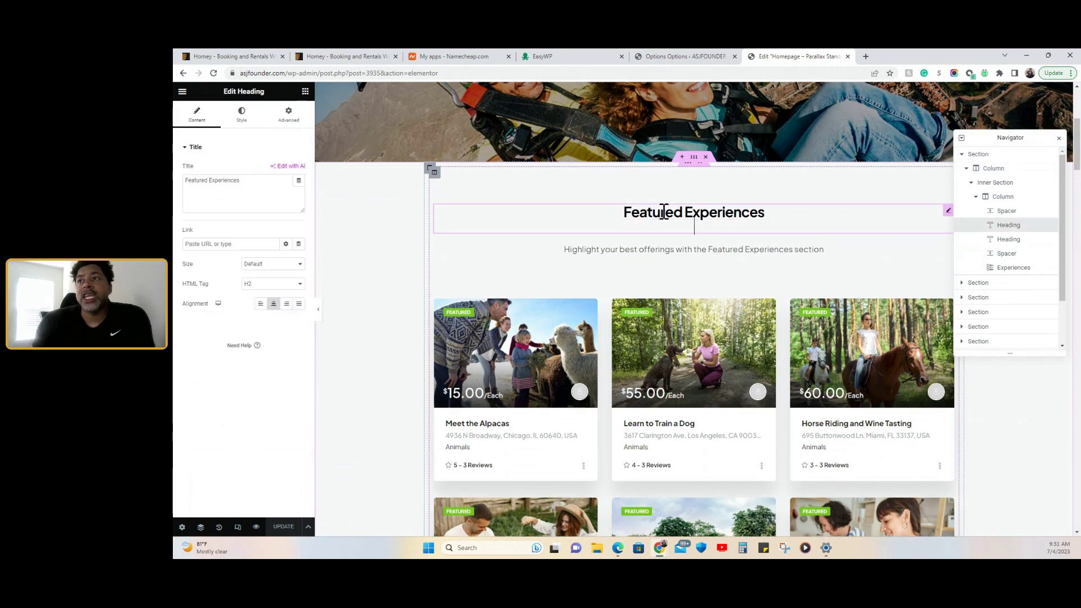
left_click(250, 185)
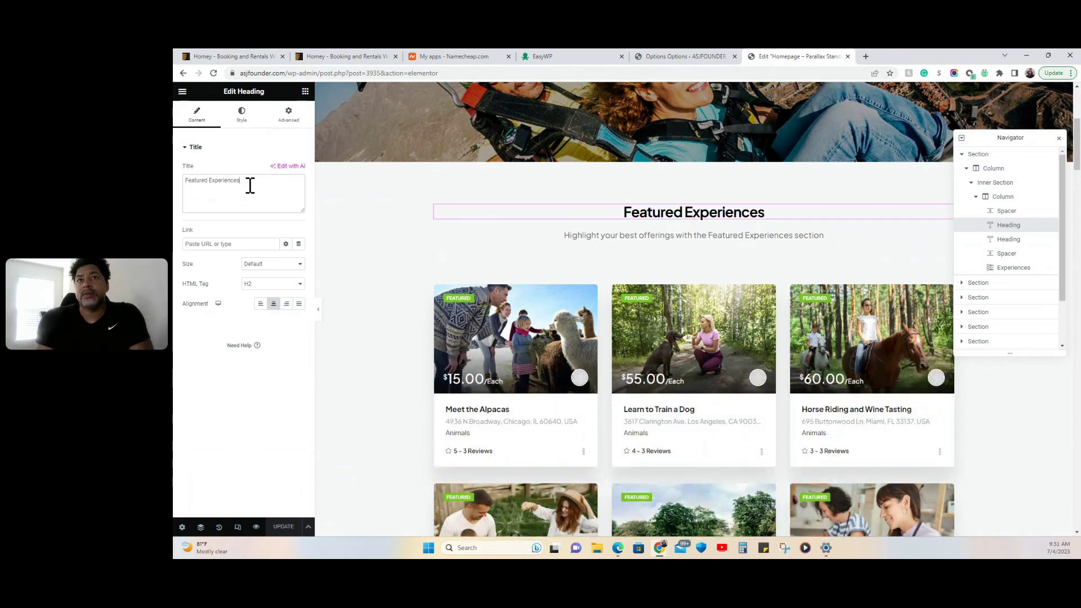
key("BackSpace")
key("BackSpace")
key("BackSpace")
key("BackSpace")
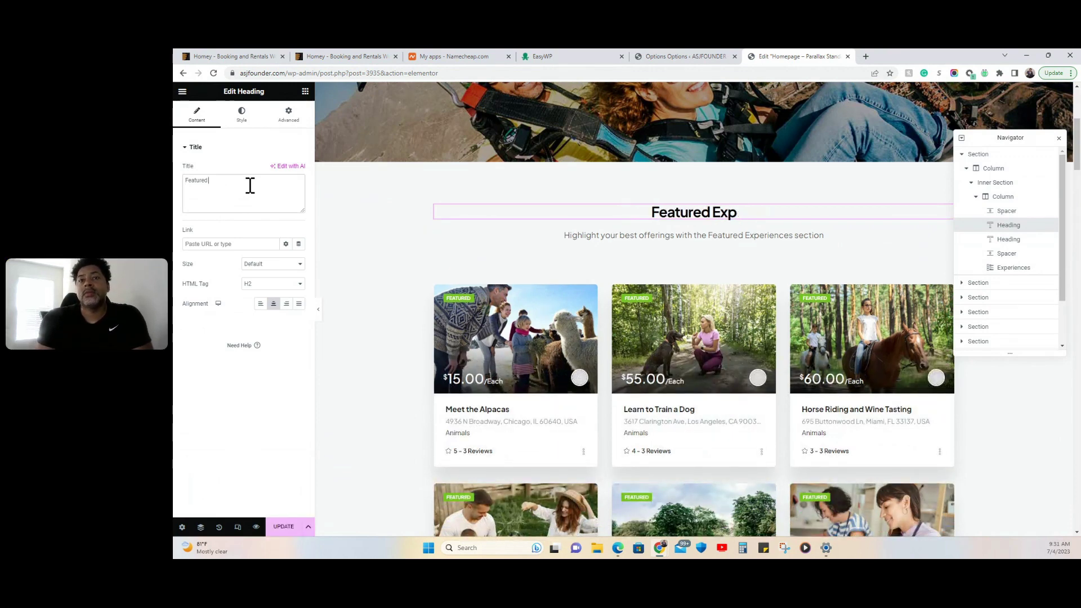
type("Places")
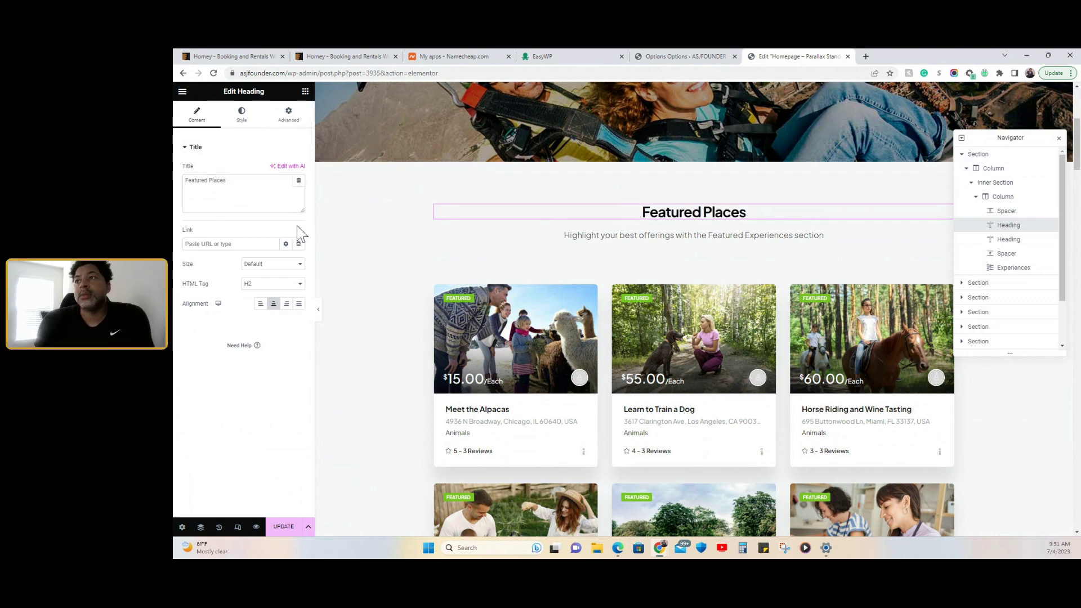
Step: Increase the space of the spacer between the subheading and the experience cards to 74 px
left_click(707, 237)
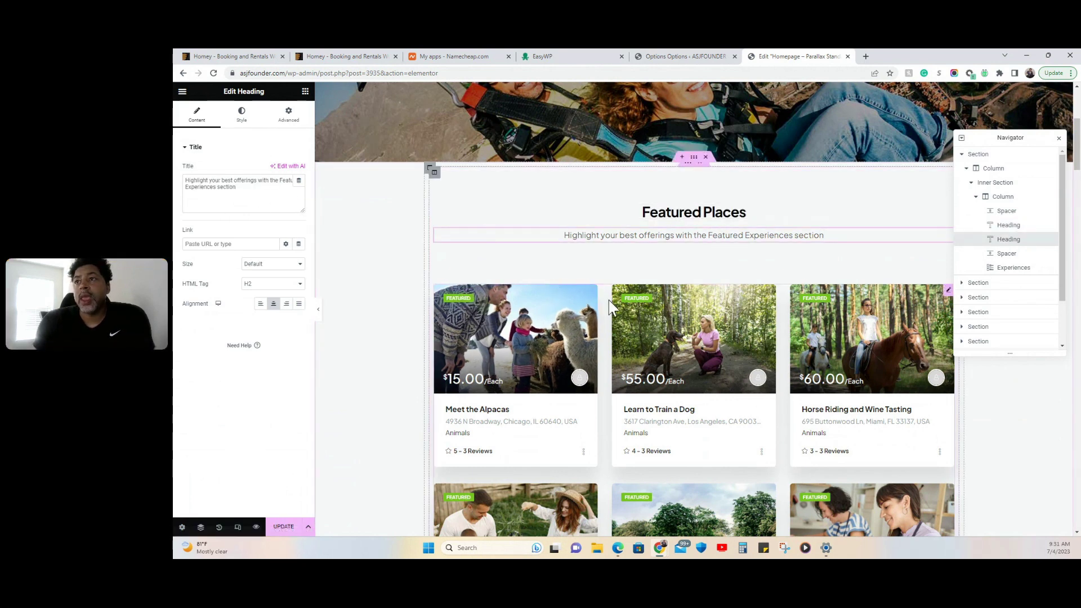
left_click(617, 264)
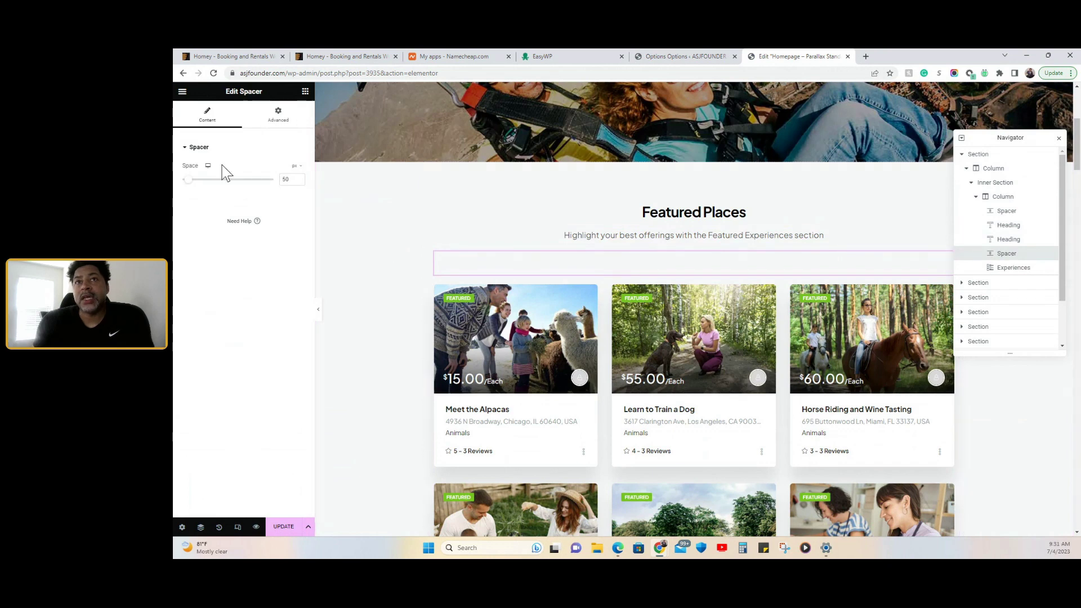
mouse_move(188, 180)
left_mouse_down()
mouse_move(231, 189)
mouse_move(206, 195)
mouse_move(192, 180)
left_mouse_up()
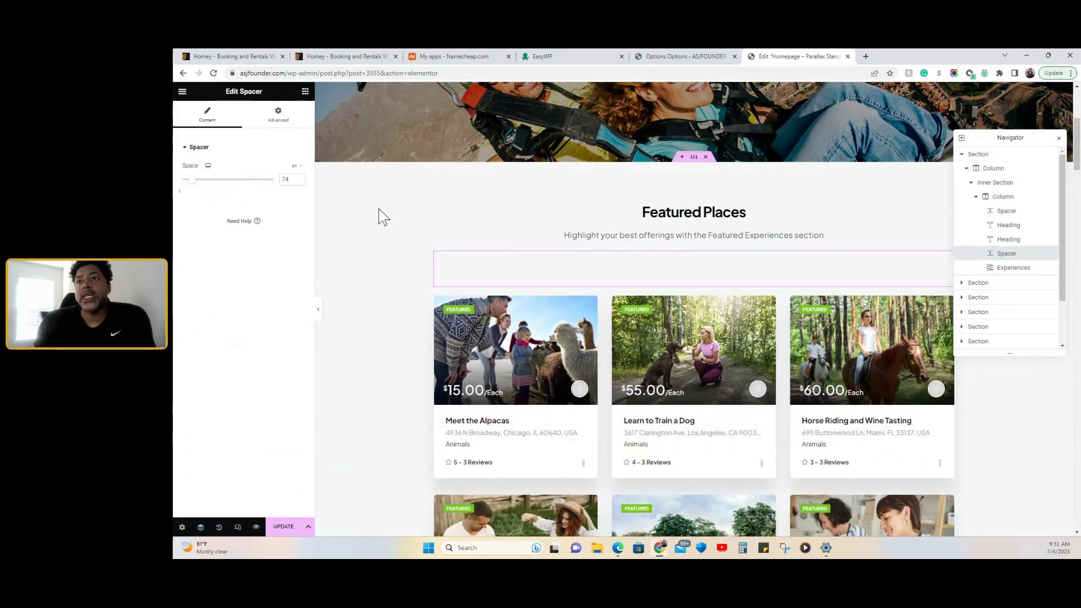
Step: Delete the spacer between the Featured Places subheading and the experience cards
right_click(489, 267)
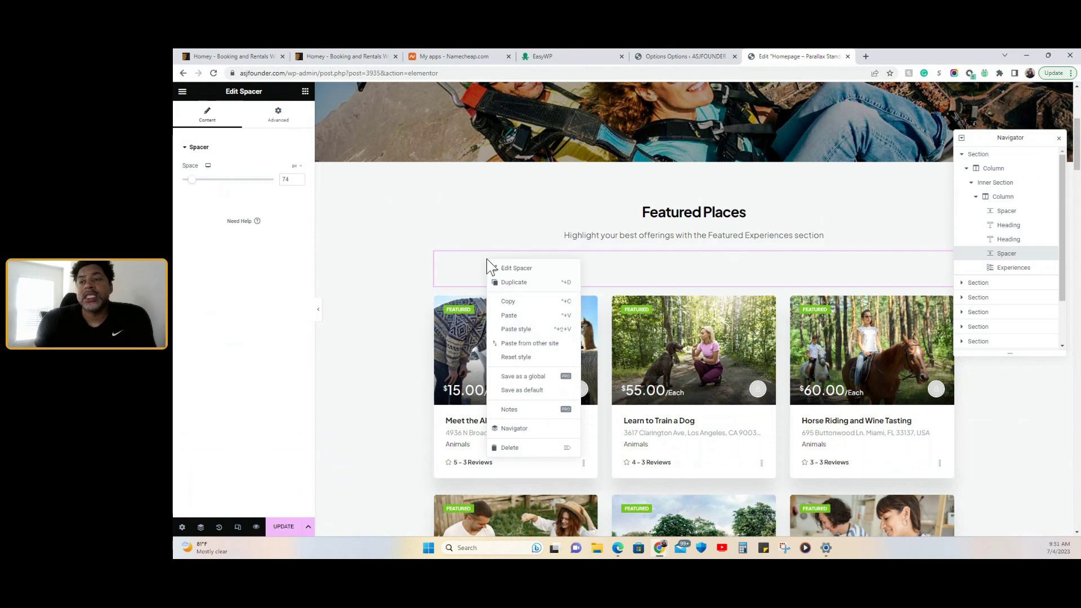
left_click(531, 449)
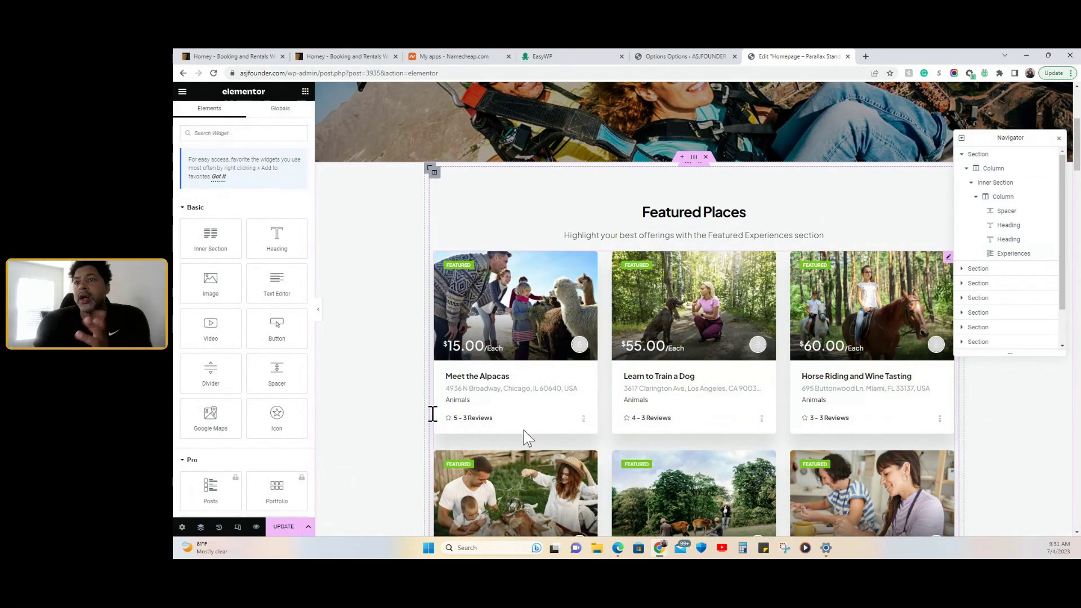
scroll(523, 439, "down", 3)
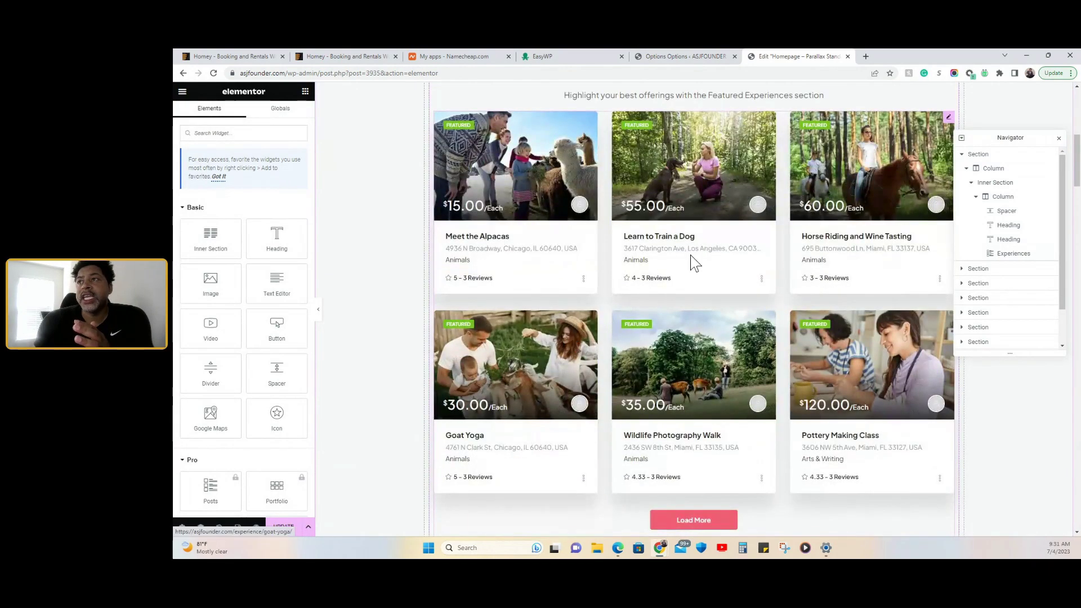
Step: Try the Grid View v2 and Card View experience styles on the Experiences widget under the Featured Places heading
scroll(704, 254, "up", 2)
left_click(734, 239)
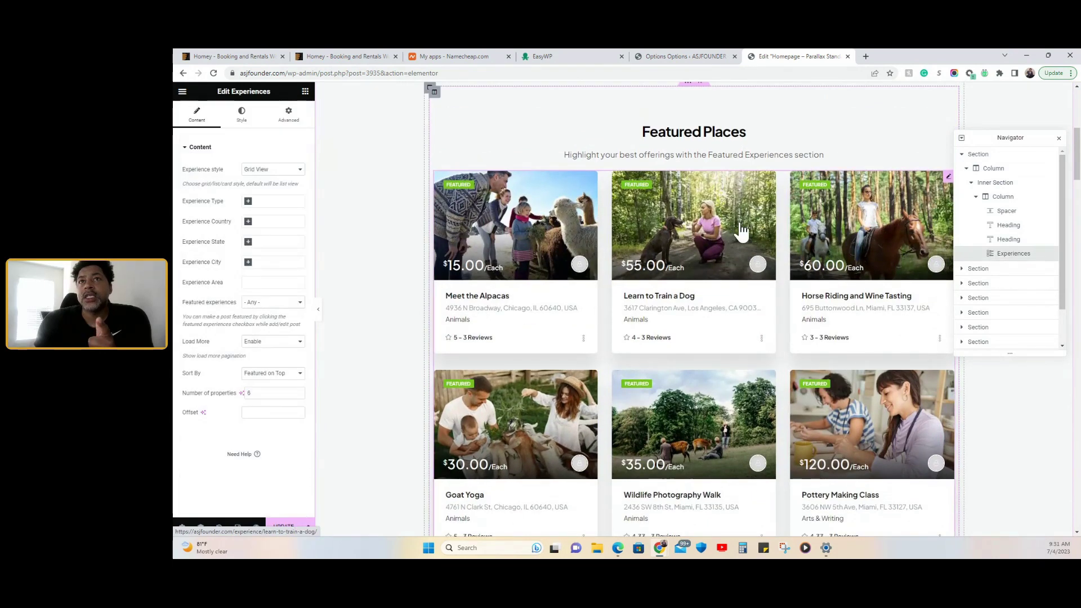
left_click(275, 172)
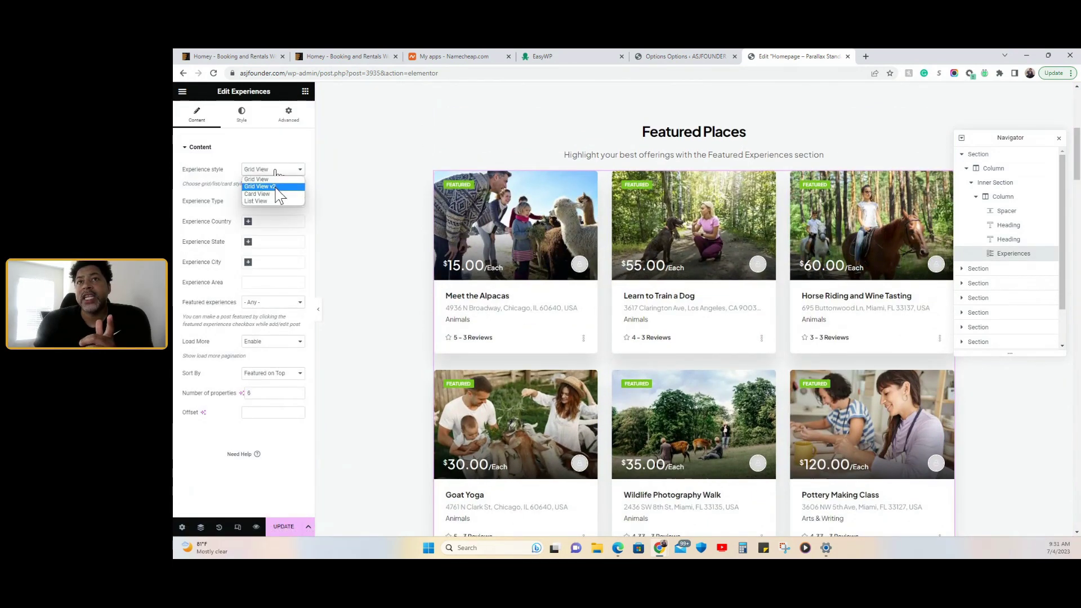
left_click(280, 194)
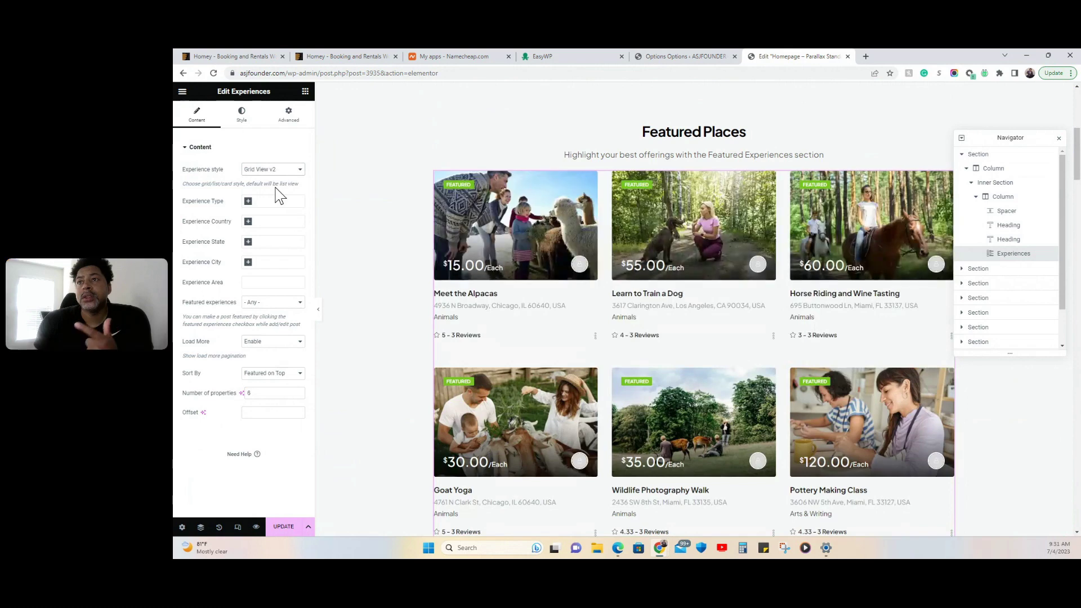
left_click(277, 170)
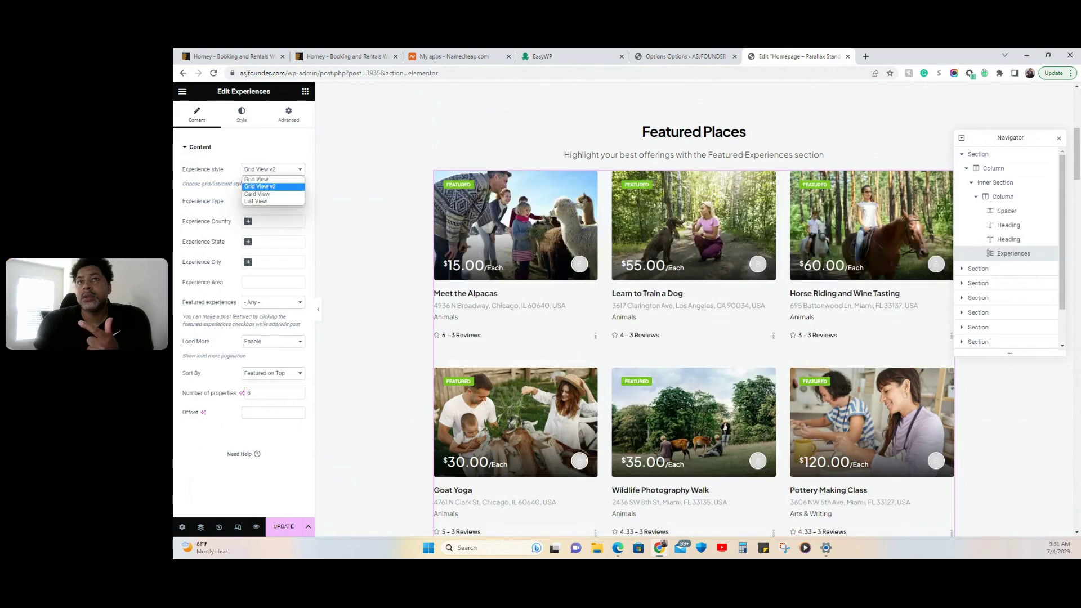
left_click(280, 200)
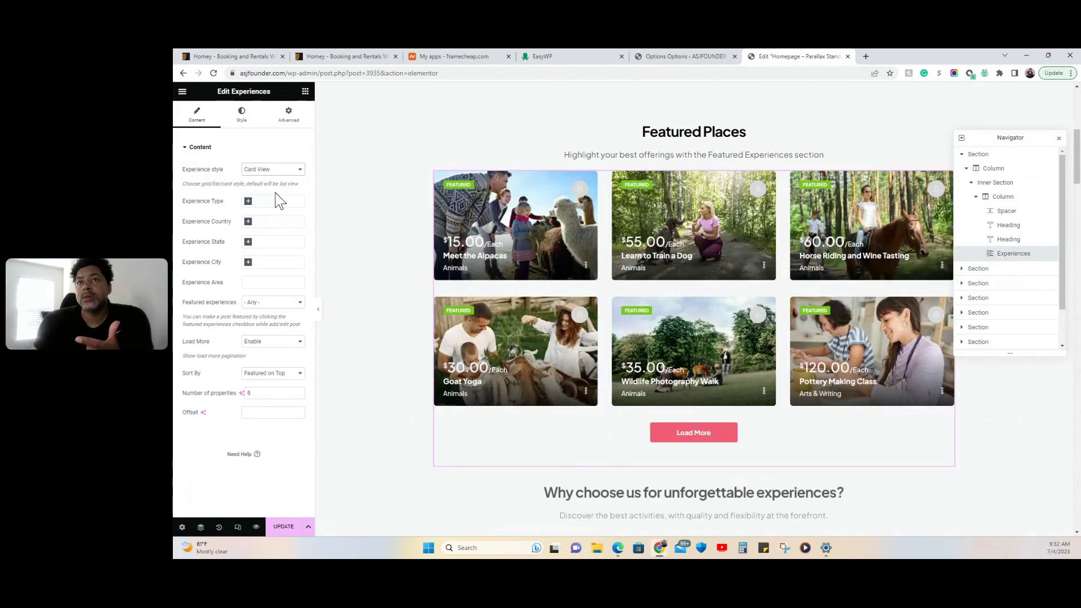
left_click(275, 174)
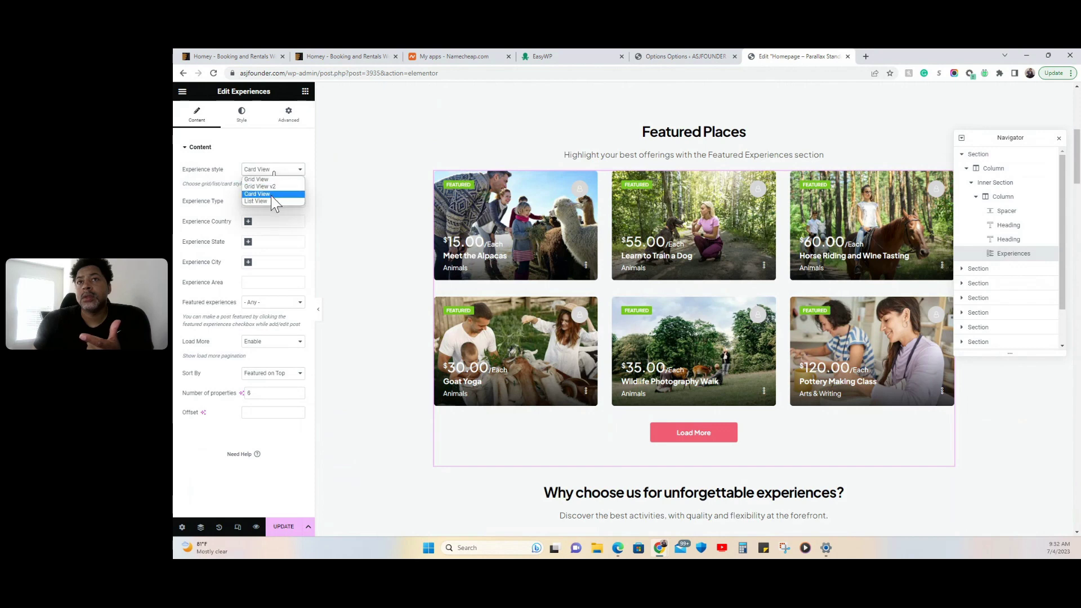
left_click(269, 196)
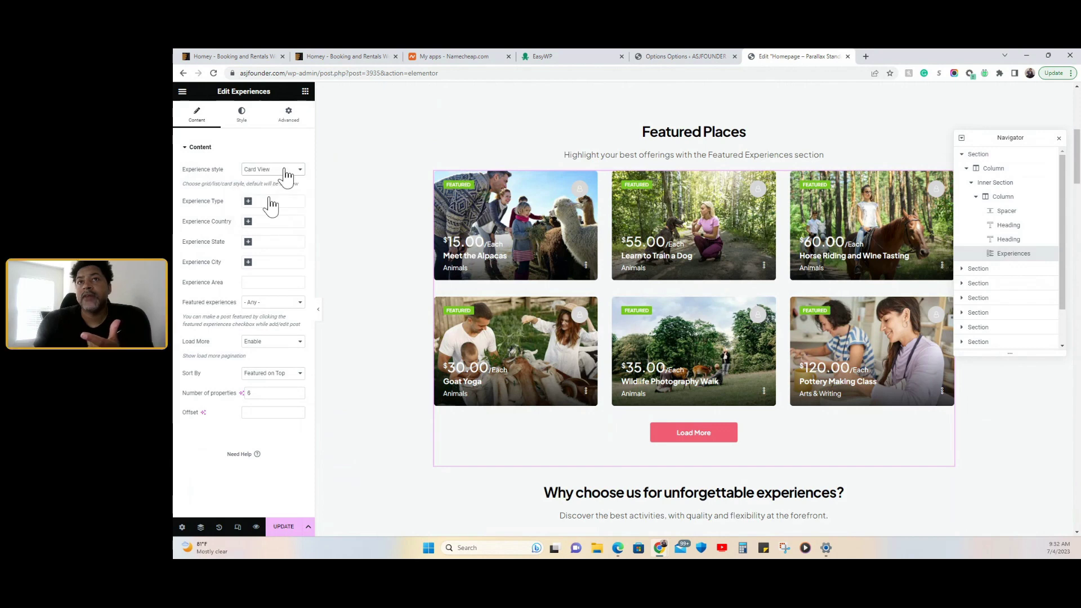
Step: Set the experience style of the Featured Places Experiences widget to List View
left_click(284, 170)
left_click(272, 207)
key("Down")
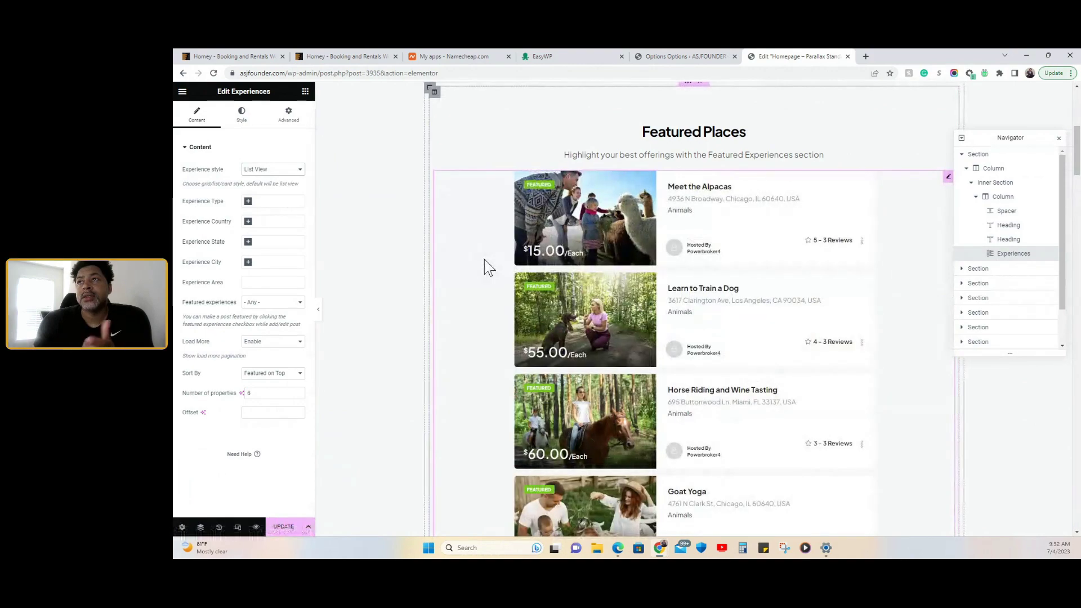
Step: Examine the editing options of the "Why choose us" heading, the Unforgettable Memories promo box and the "Enrich Your Life" heading
scroll(486, 260, "down", 10)
scroll(485, 265, "down", 3)
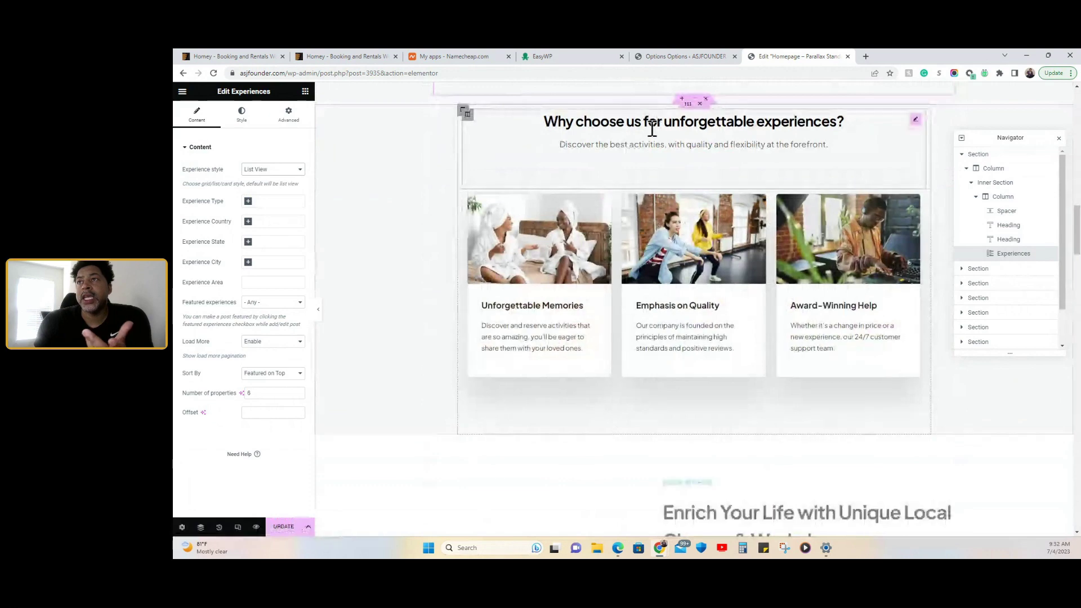
left_click(641, 119)
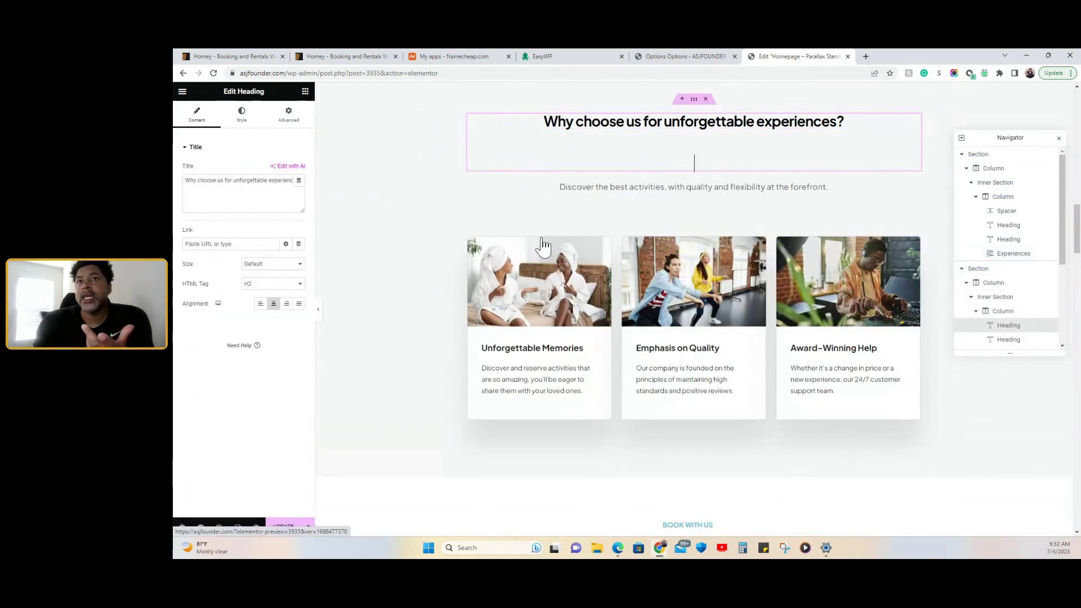
left_click(540, 265)
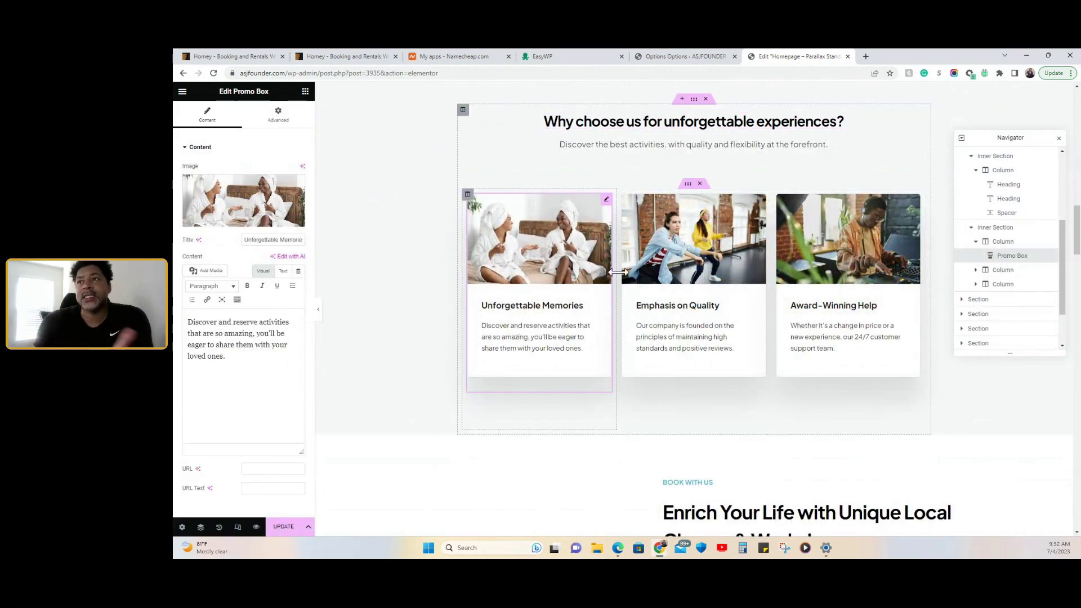
scroll(619, 273, "down", 2)
scroll(618, 272, "down", 3)
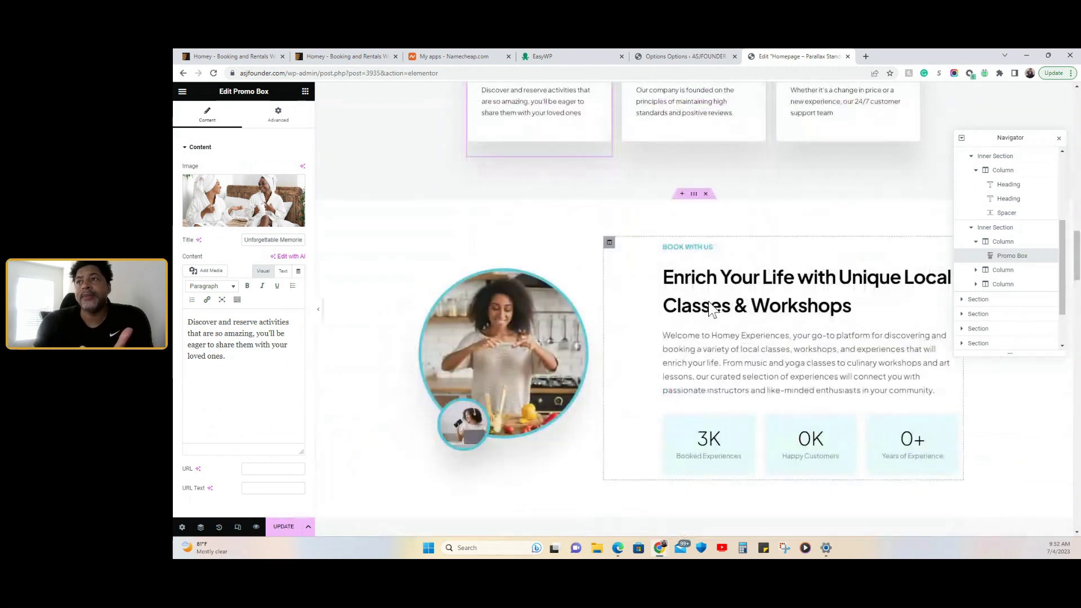
left_click(749, 296)
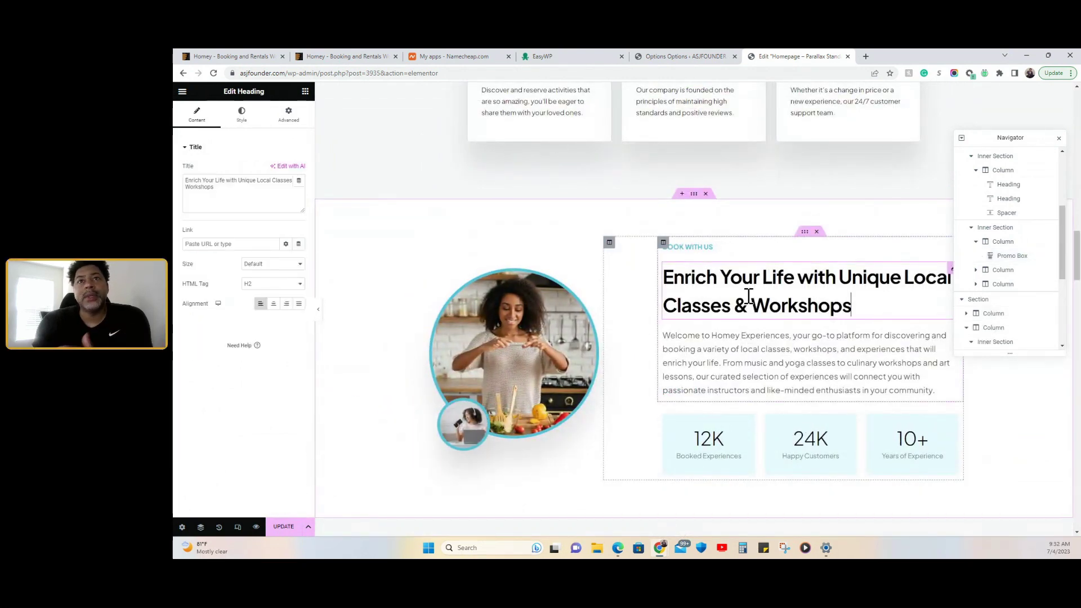
Step: Change the border color of the large round image beside the "Enrich Your Life" text to dark grey
left_click(536, 319)
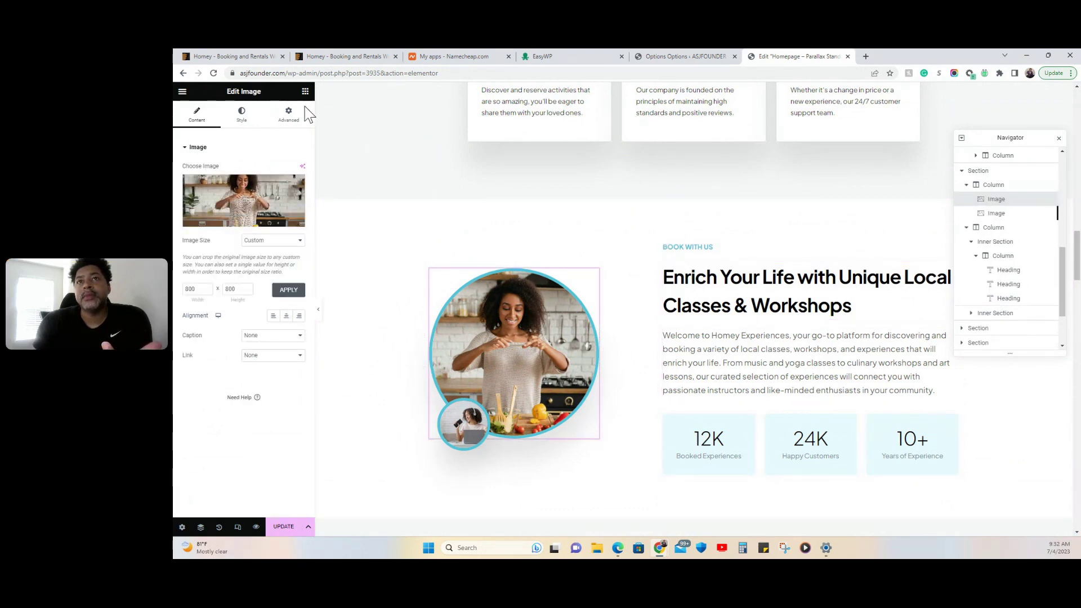
left_click(252, 122)
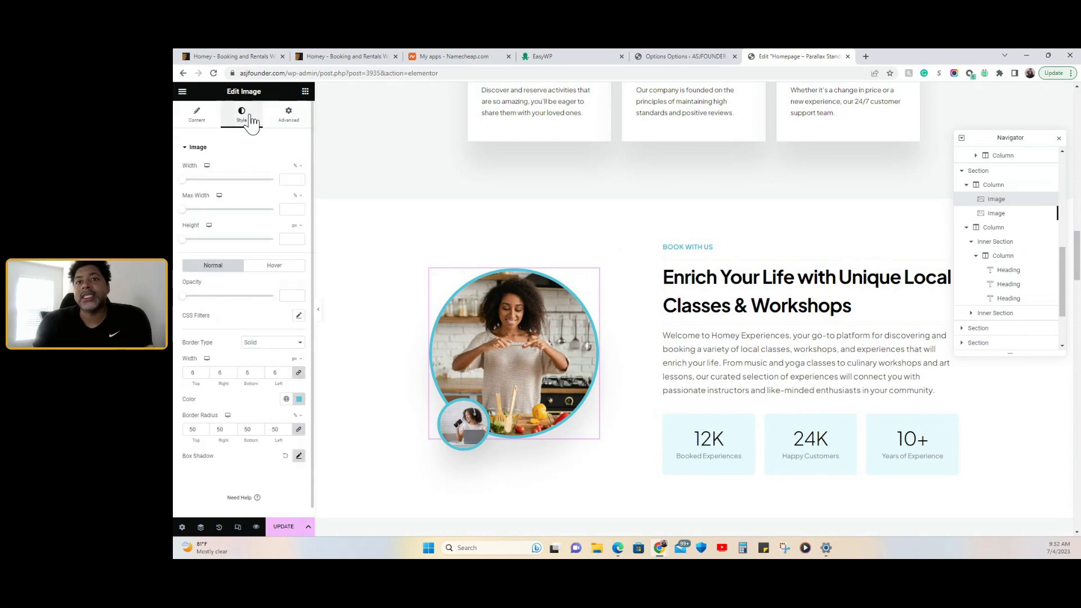
left_click(299, 399)
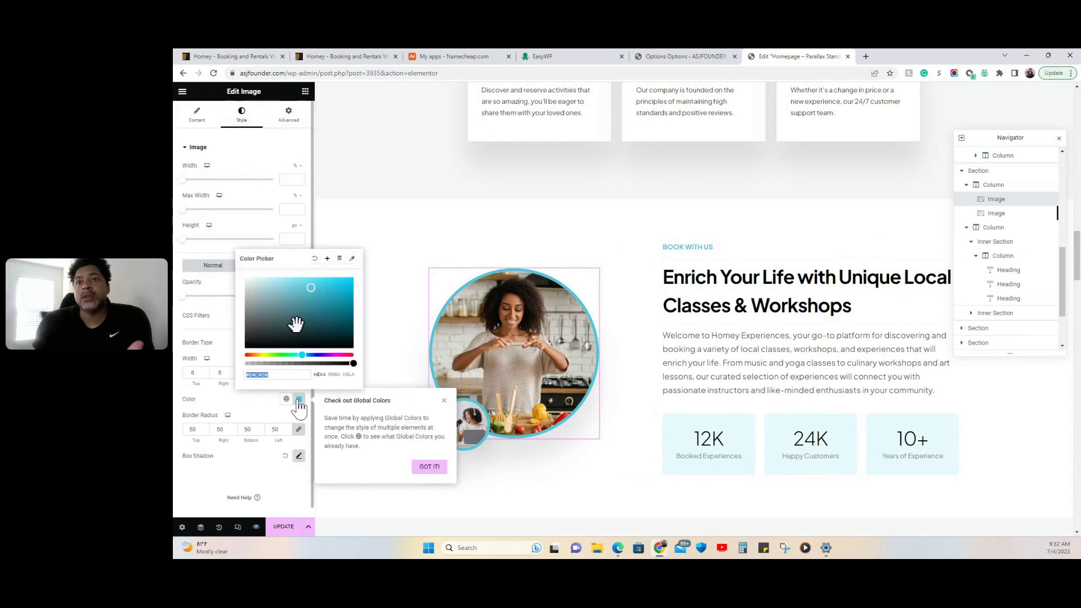
left_click_drag(293, 321, 250, 317)
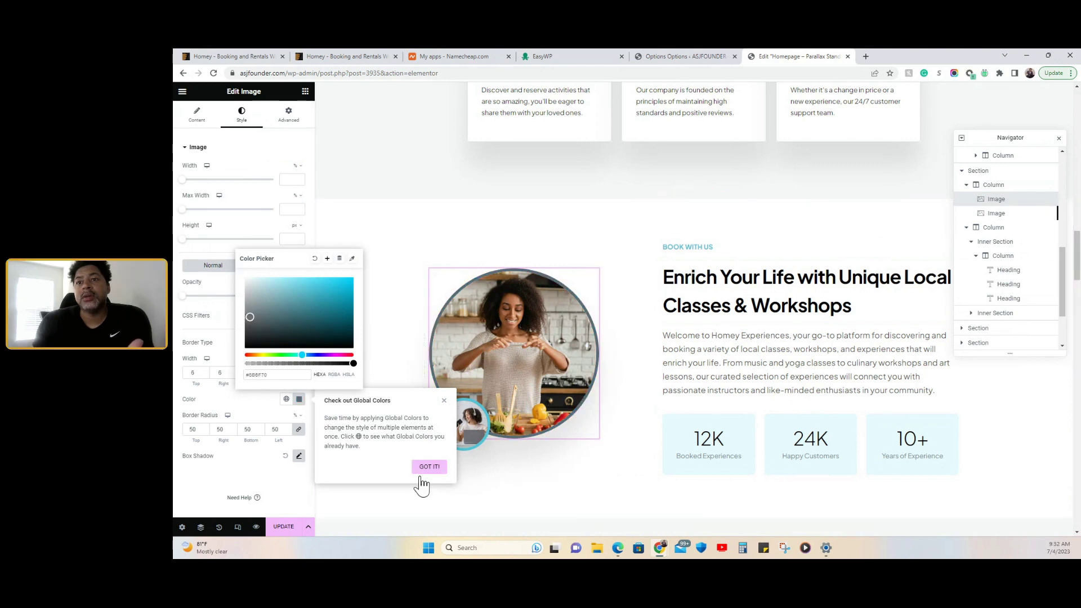
left_click(405, 337)
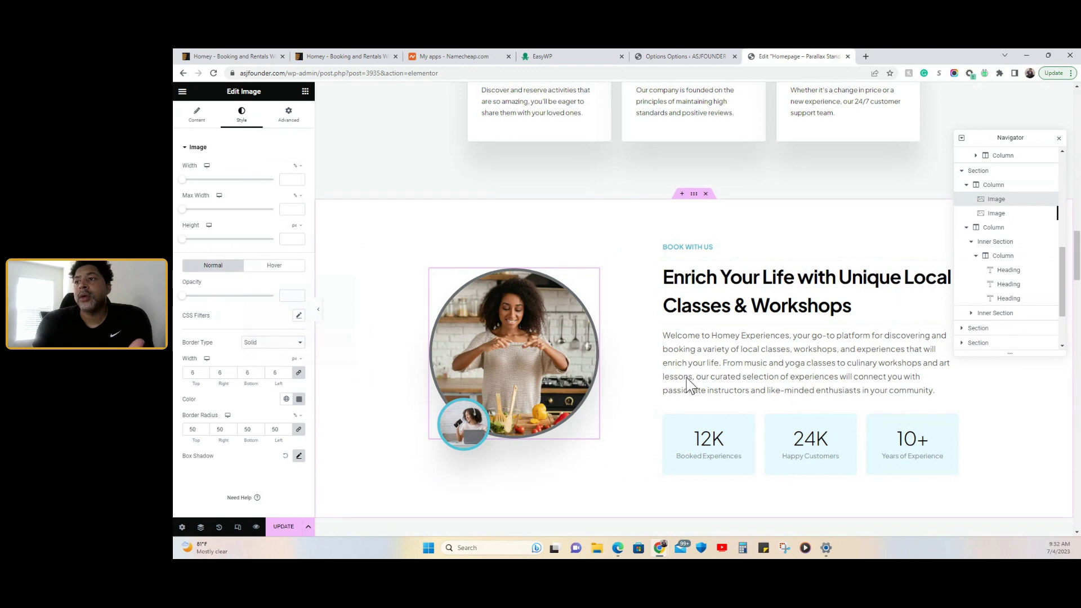
Step: Inspect the settings of the Happy Customers counter, its inner section and the experience types grid
scroll(688, 386, "down", 2)
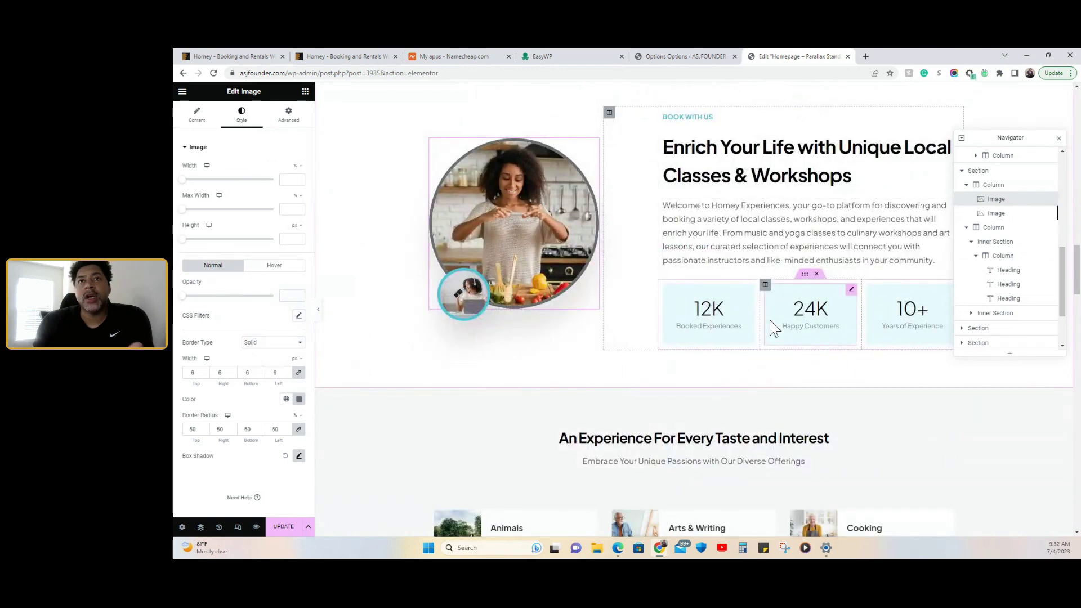
left_click(811, 301)
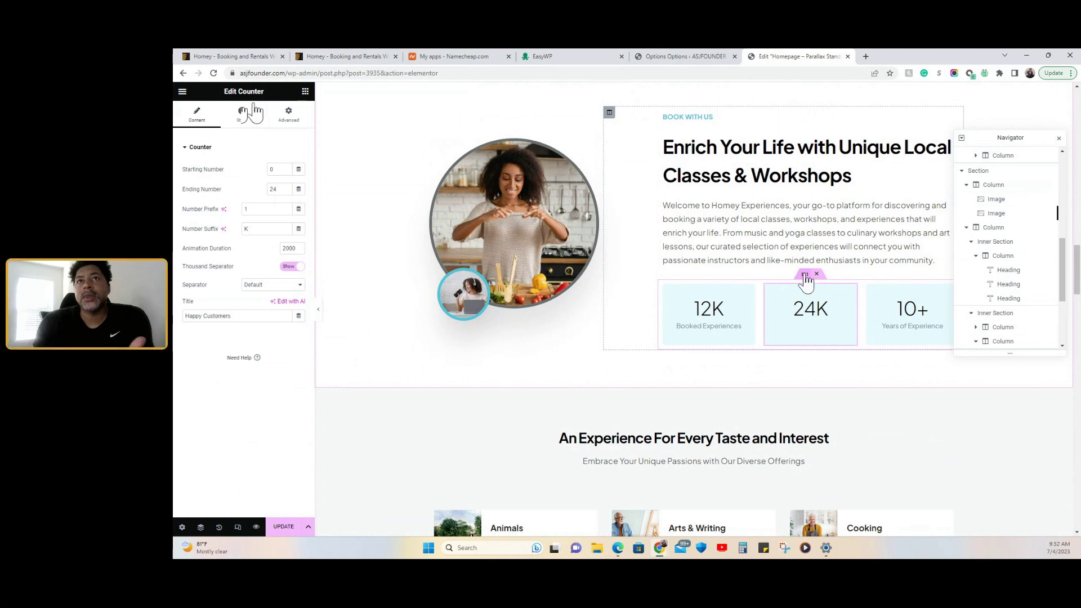
left_click(806, 274)
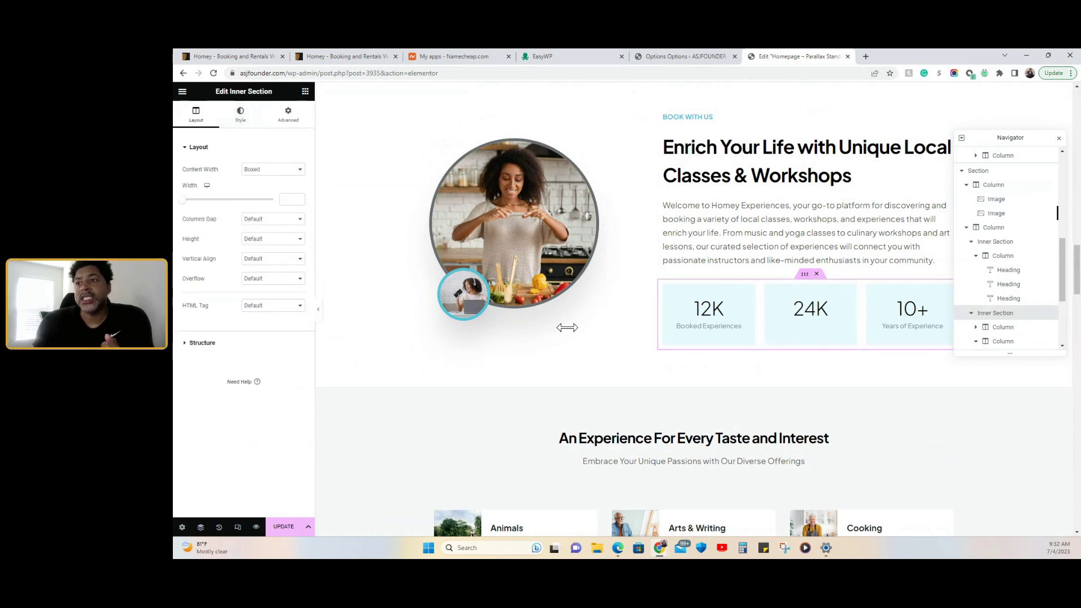
scroll(567, 327, "down", 3)
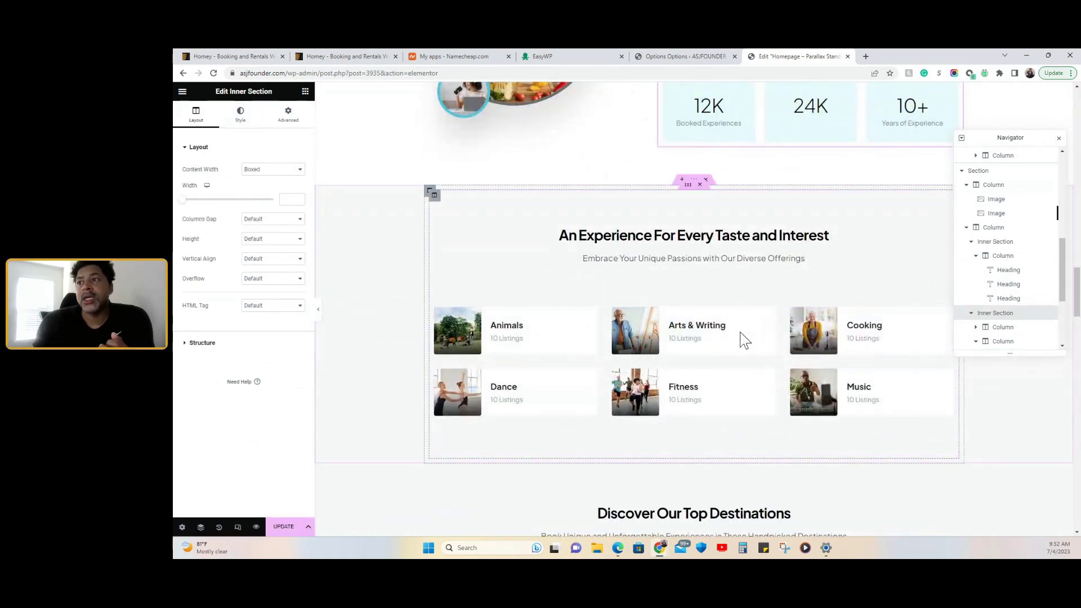
left_click(779, 355)
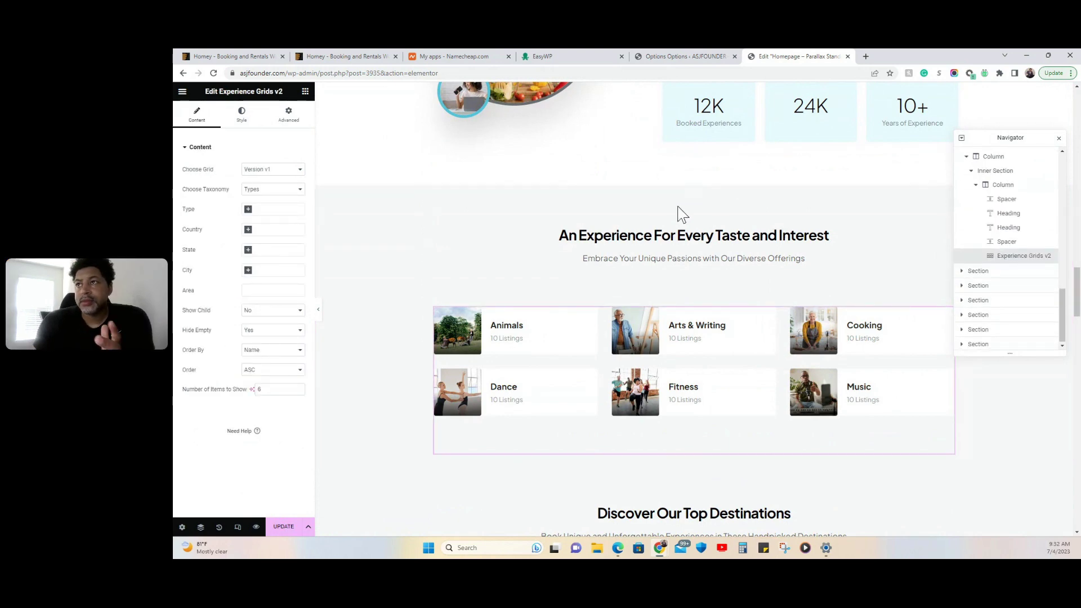
Step: Review the rest of the home page, including the settings of the Top Destinations grid and Testimonials widget, the blog posts and partner logos
scroll(707, 288, "down", 2)
scroll(708, 289, "down", 1)
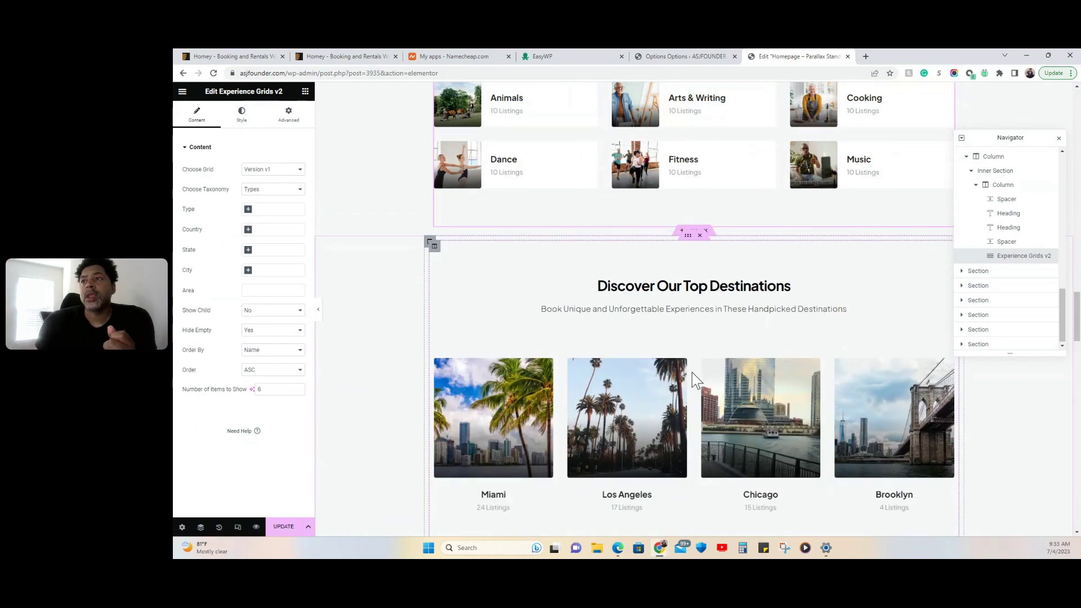
scroll(697, 381, "down", 7)
scroll(693, 373, "down", 3)
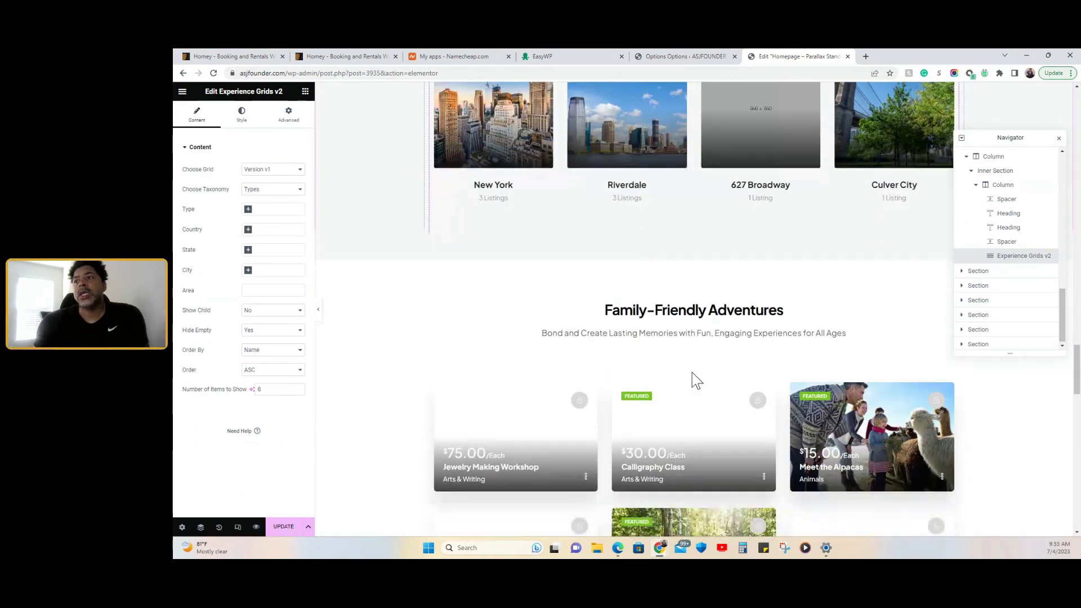
left_click(693, 373)
scroll(693, 376, "down", 6)
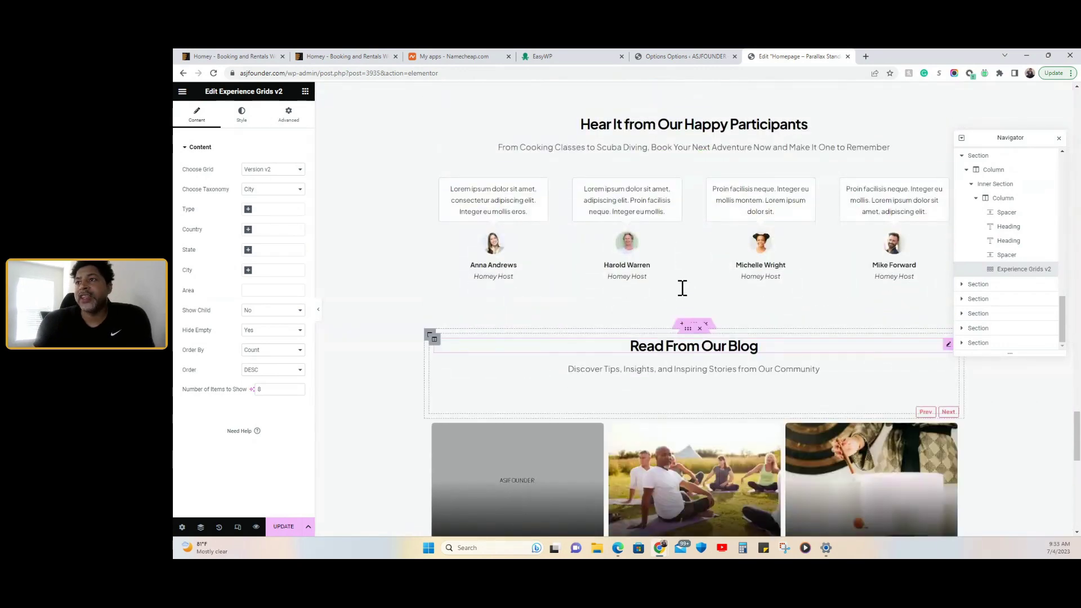
left_click(685, 333)
scroll(684, 338, "down", 5)
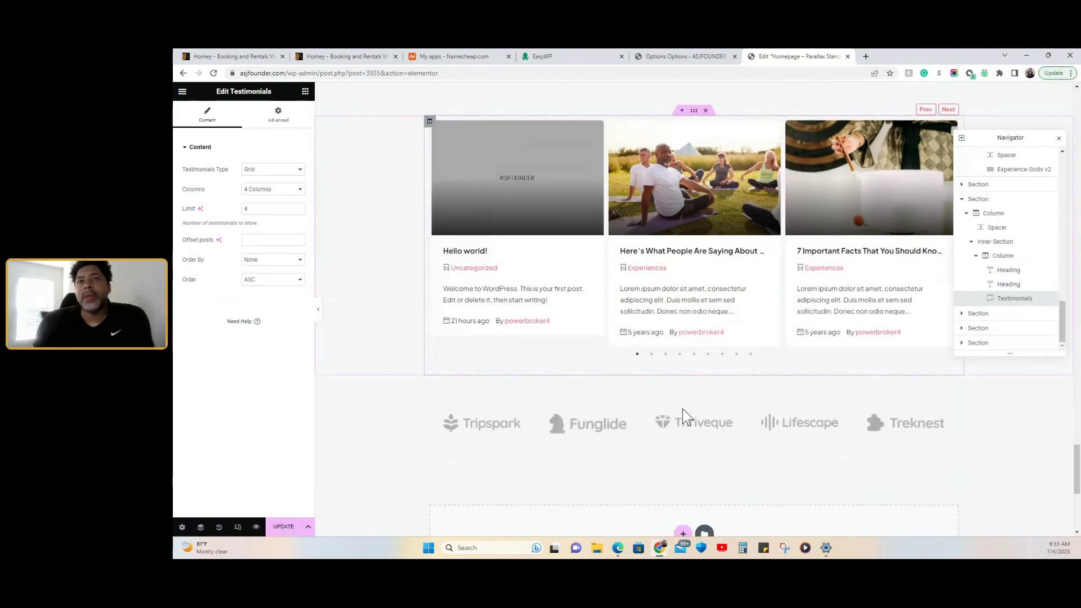
scroll(683, 410, "down", 3)
scroll(682, 410, "up", 2)
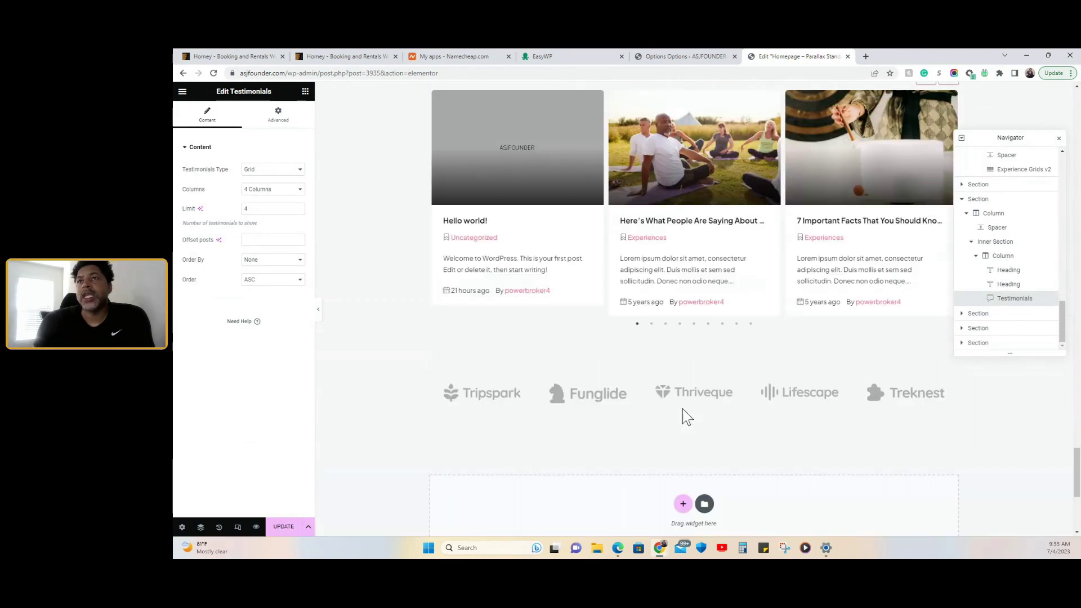
scroll(683, 410, "up", 5)
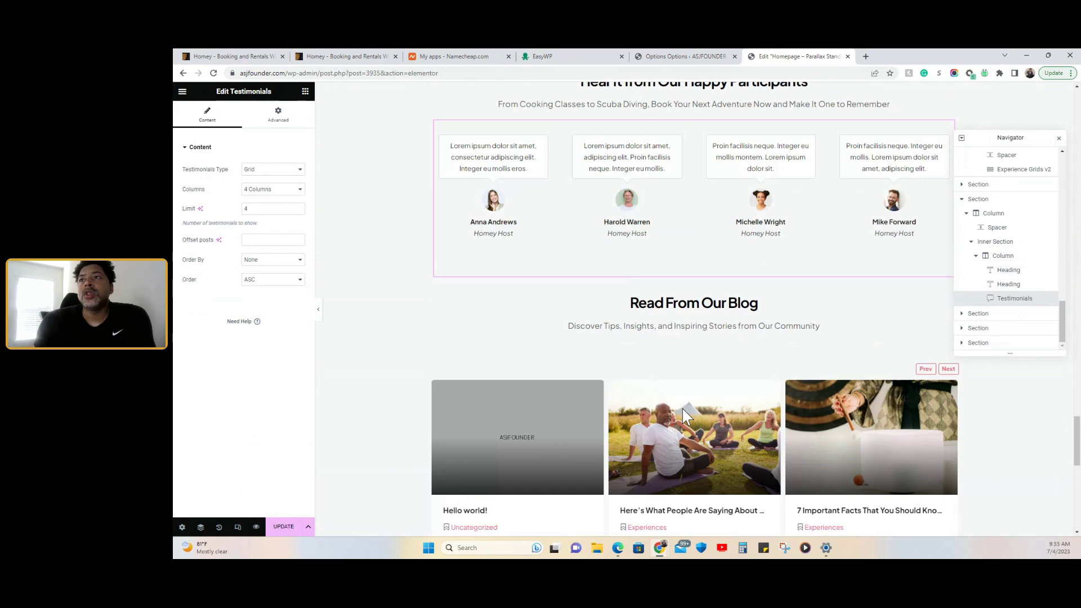
scroll(683, 410, "up", 5)
Step: Load the asjfounder.com home page, discarding the unsaved Elementor changes, and open that page in the WordPress page editor
left_click(512, 73)
left_click(464, 73)
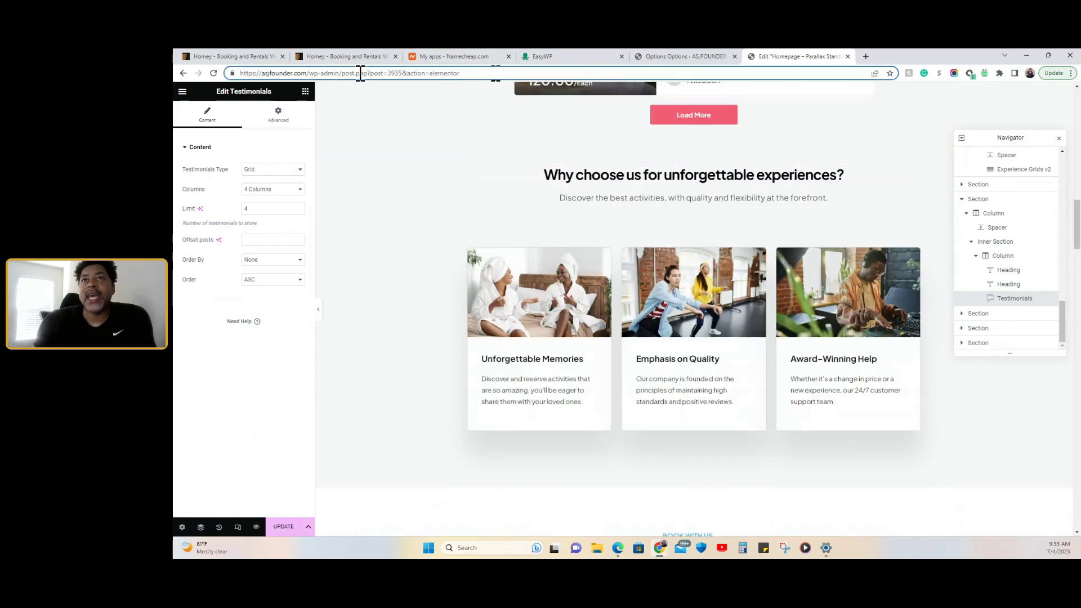
left_click_drag(342, 74, 483, 110)
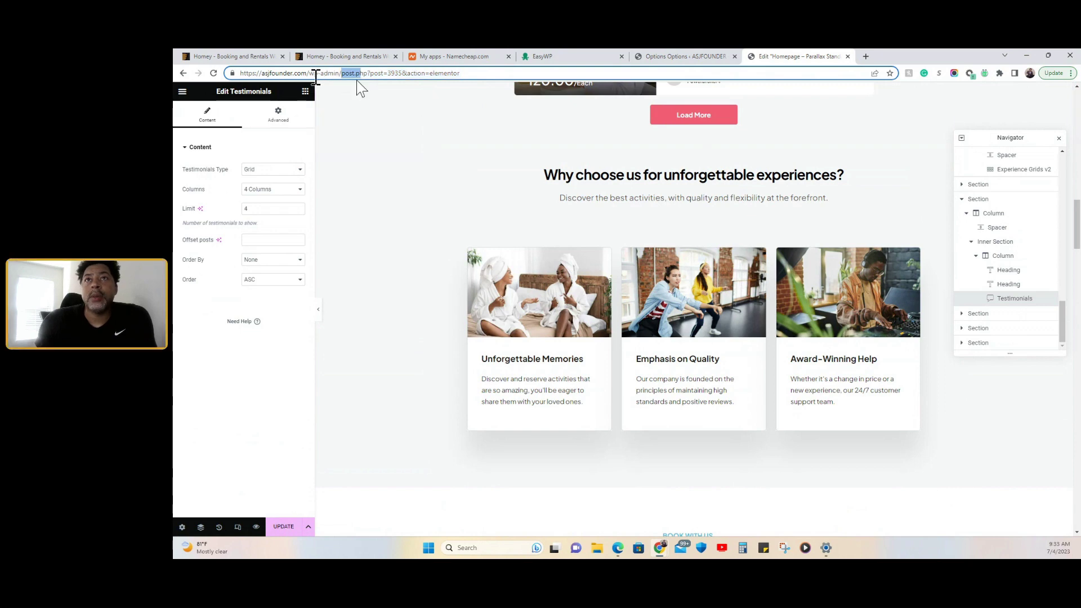
left_click_drag(316, 73, 308, 73)
left_click_drag(399, 61, 491, 89)
key("BackSpace")
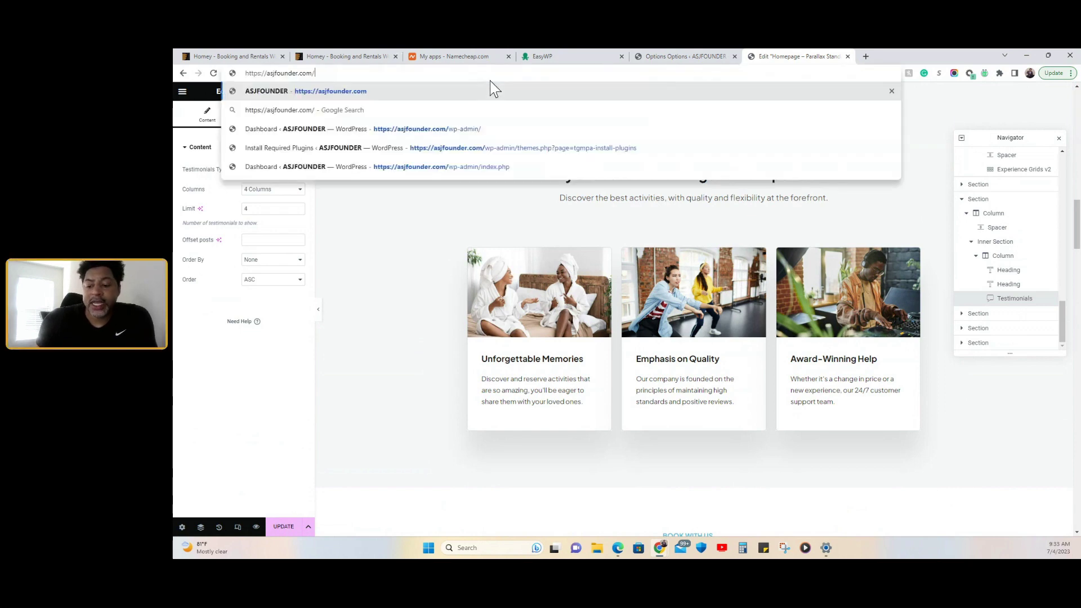
key("Return")
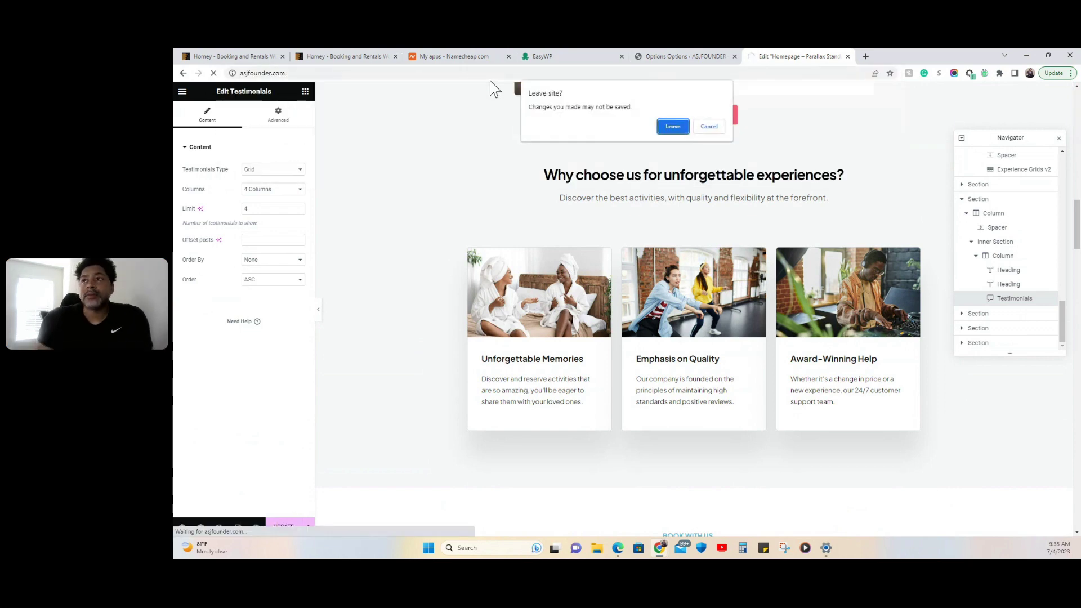
left_click(670, 126)
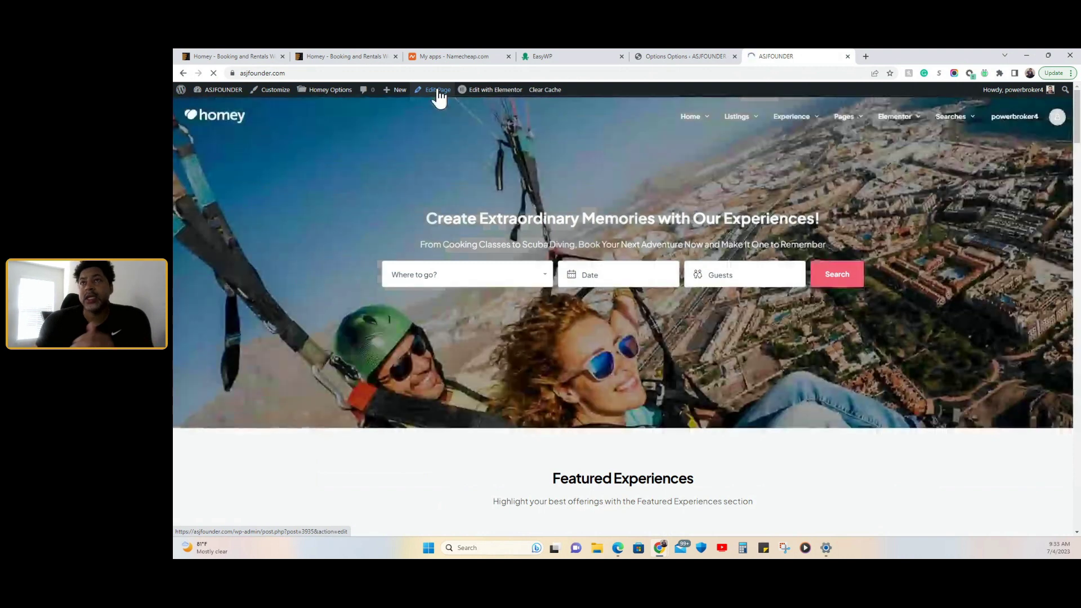
left_click(439, 92)
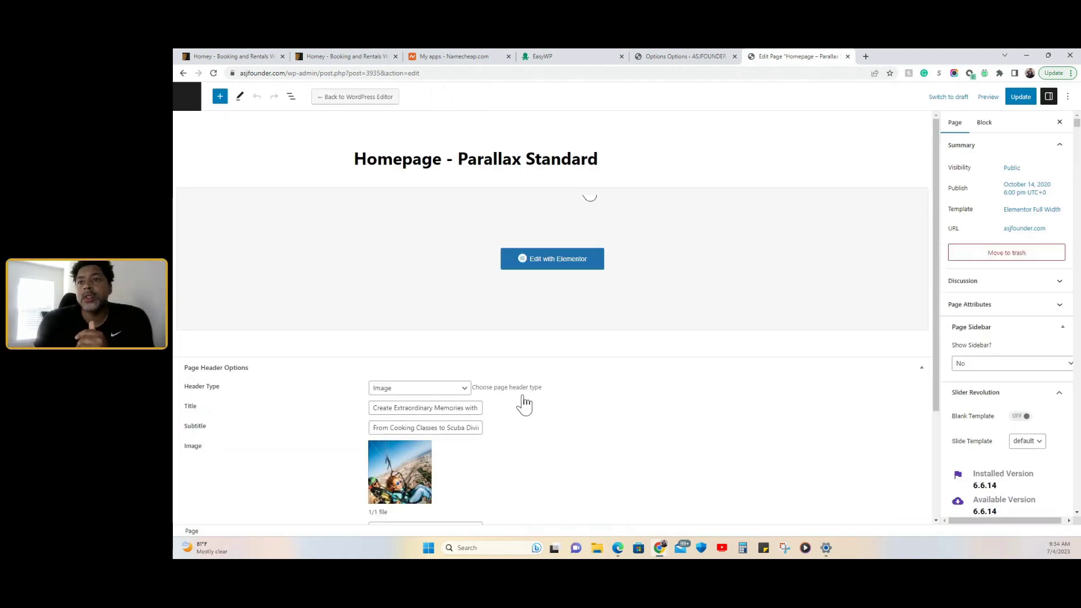
Step: Review the home page's Page Header Options, including the available header types, image, height, overlay opacity, banner search and transparent header settings
scroll(524, 404, "down", 2)
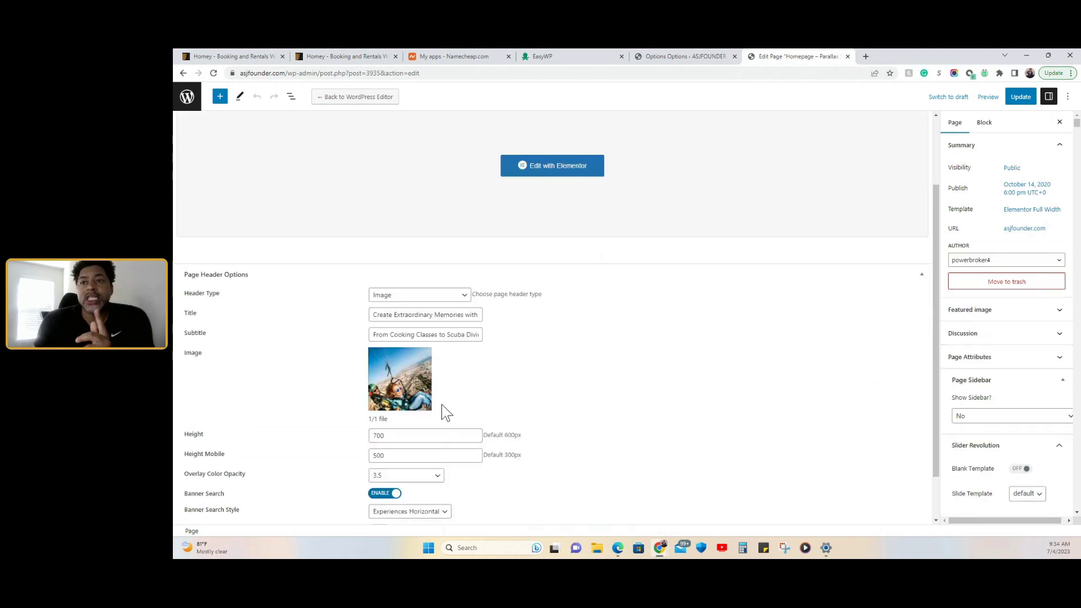
mouse_move(401, 374)
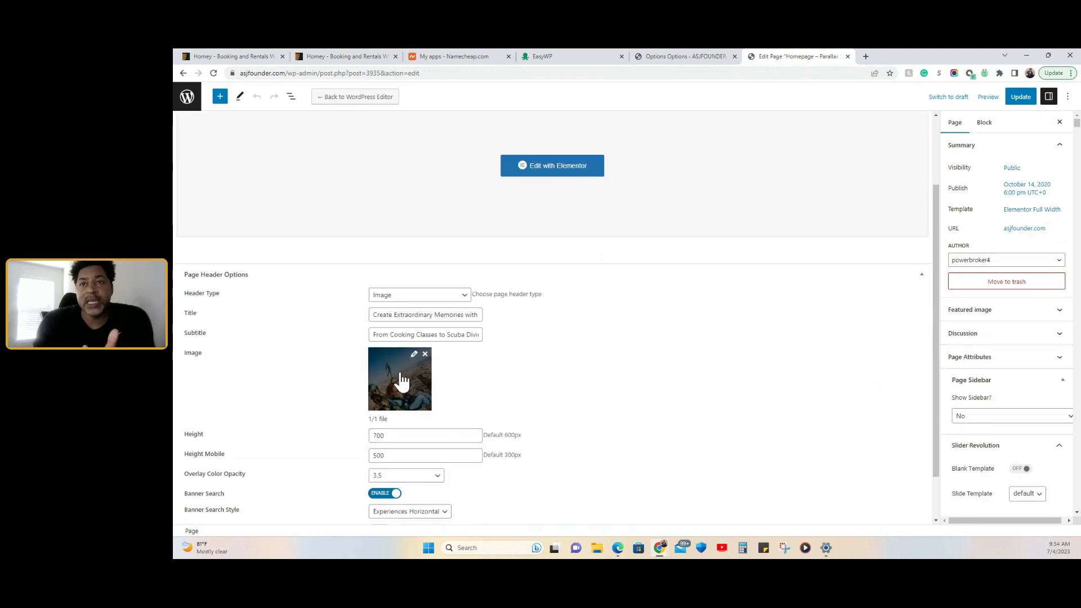
left_click(443, 300)
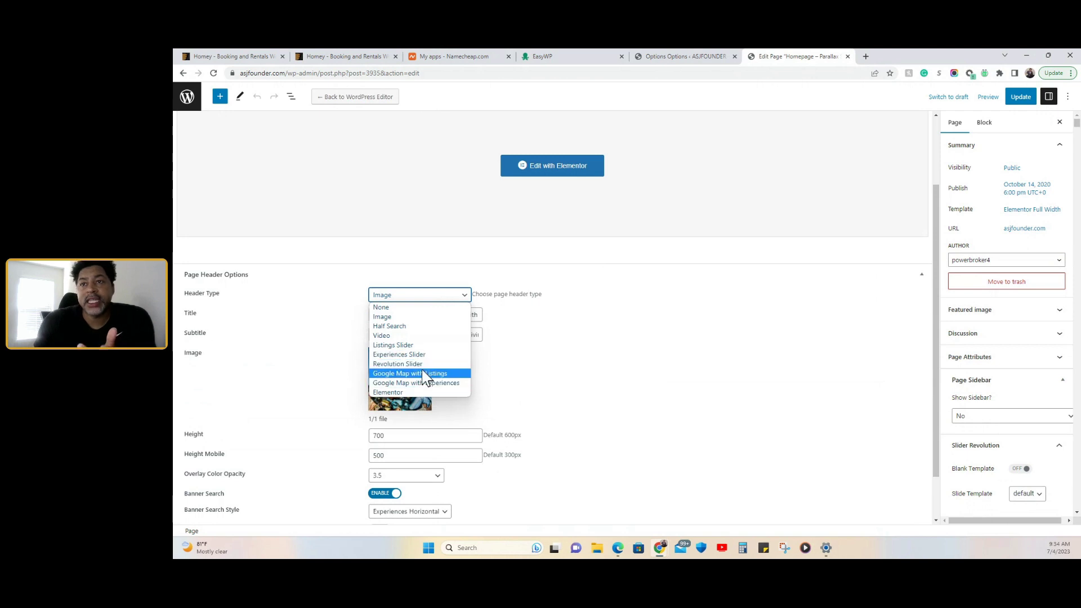
left_click(515, 333)
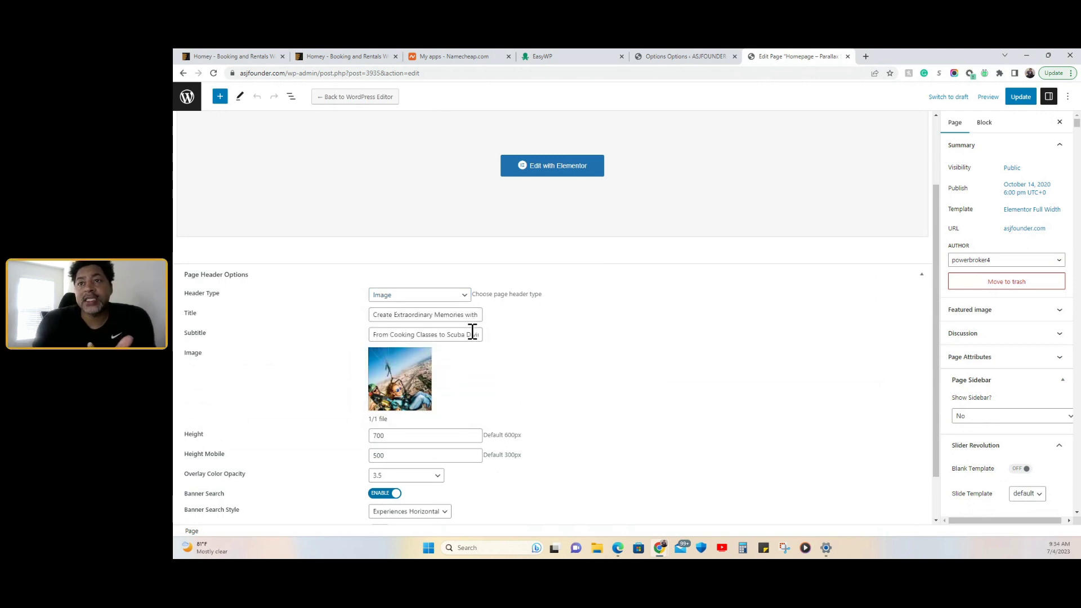
scroll(526, 355, "down", 1)
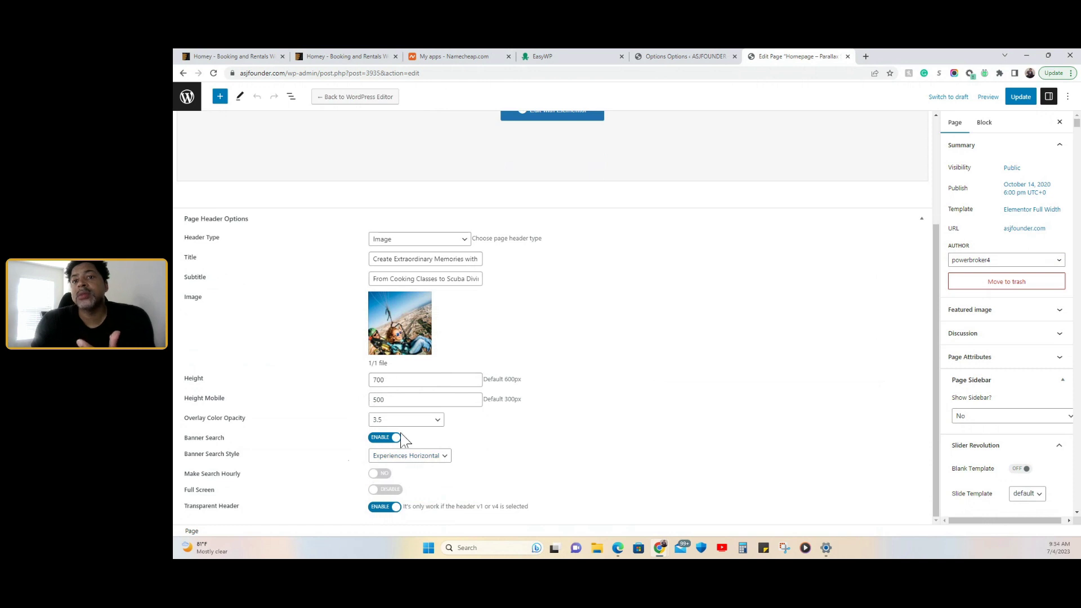
scroll(515, 468, "up", 3)
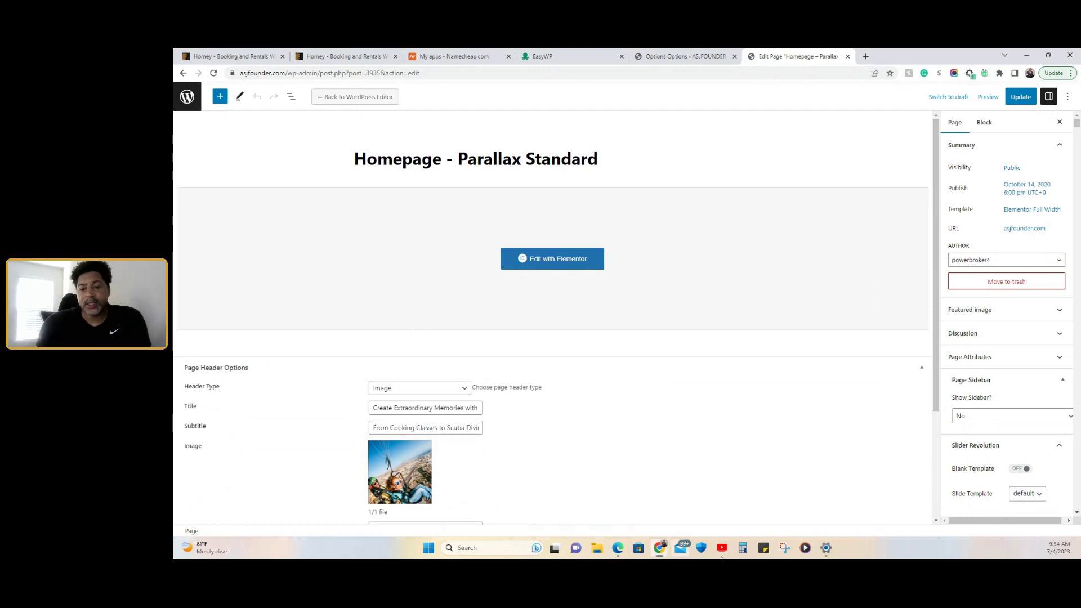
left_click(802, 555)
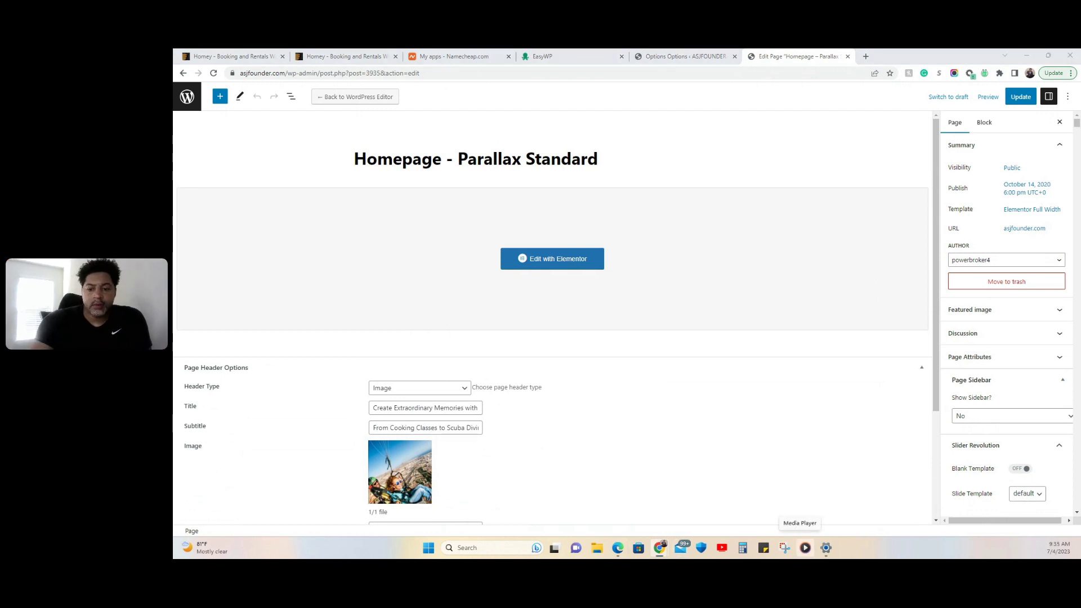